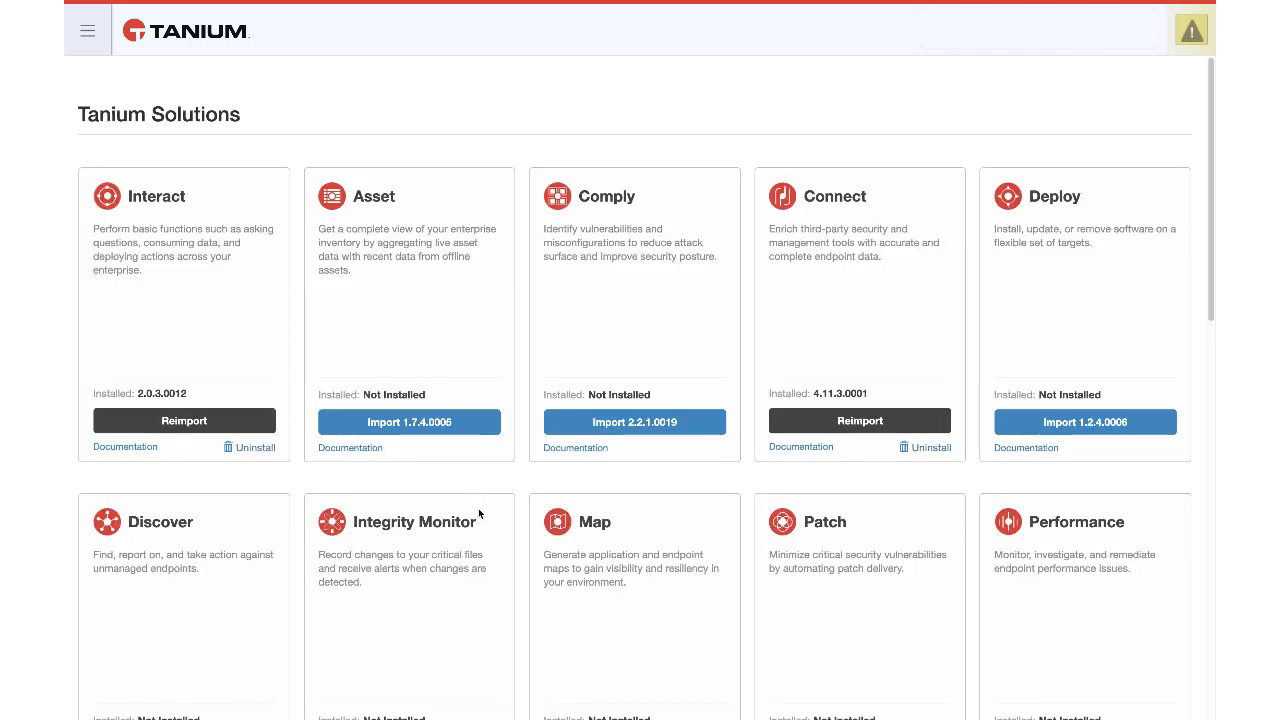
Scroll down to Tanium Content and show the Labs list of 21 solutions.
scroll(480, 510, "down", 3)
scroll(483, 511, "down", 10)
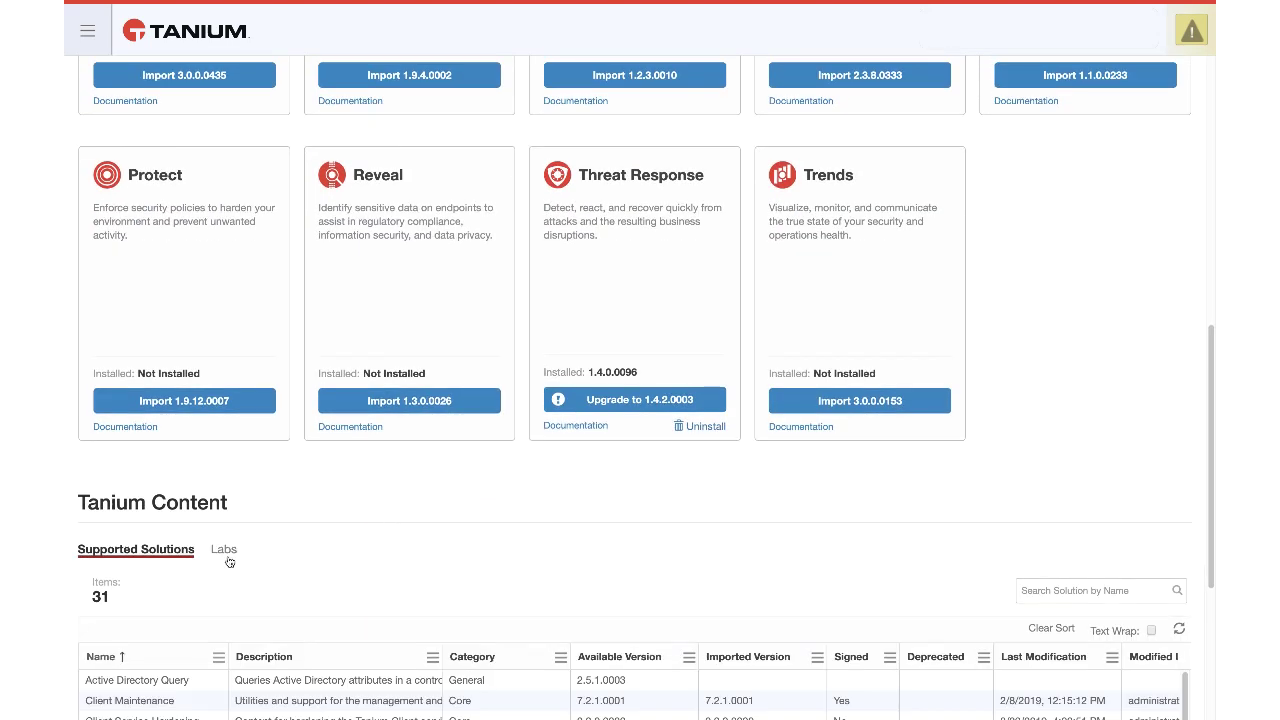
left_click(227, 556)
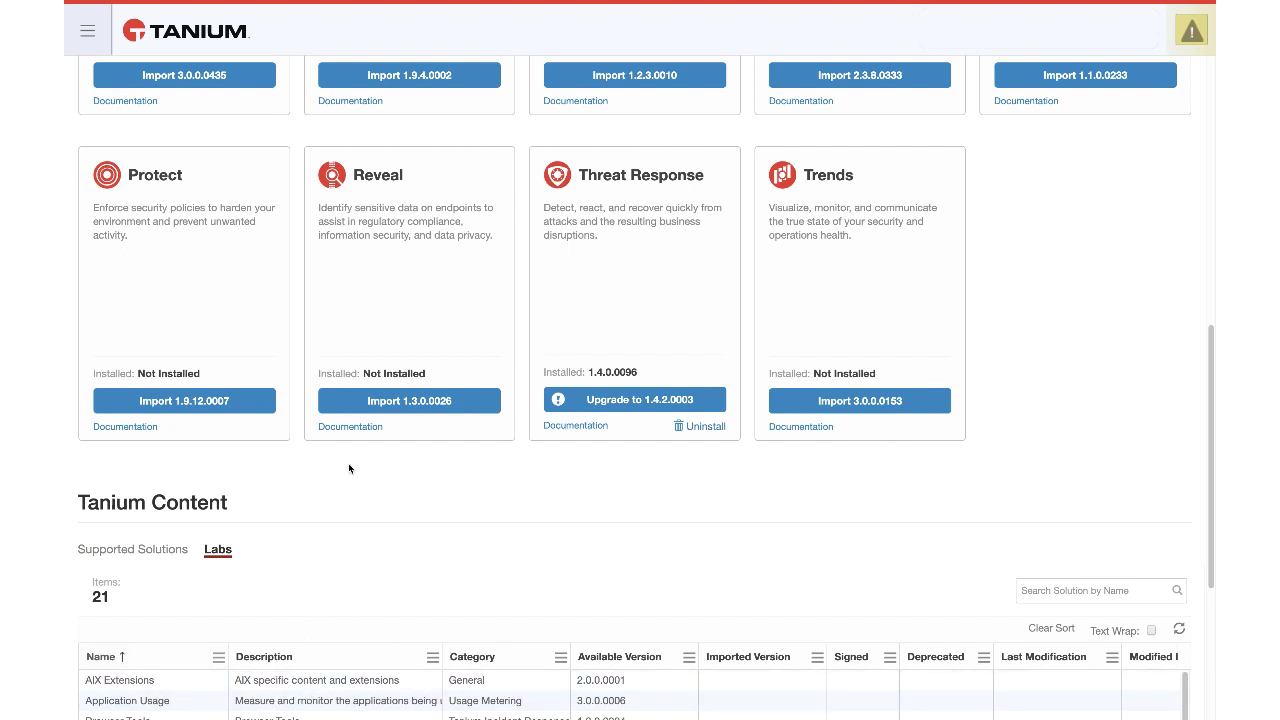
Go to Content > Sensors, where the Import from XML dialog is opened and cancelled.
left_click(88, 32)
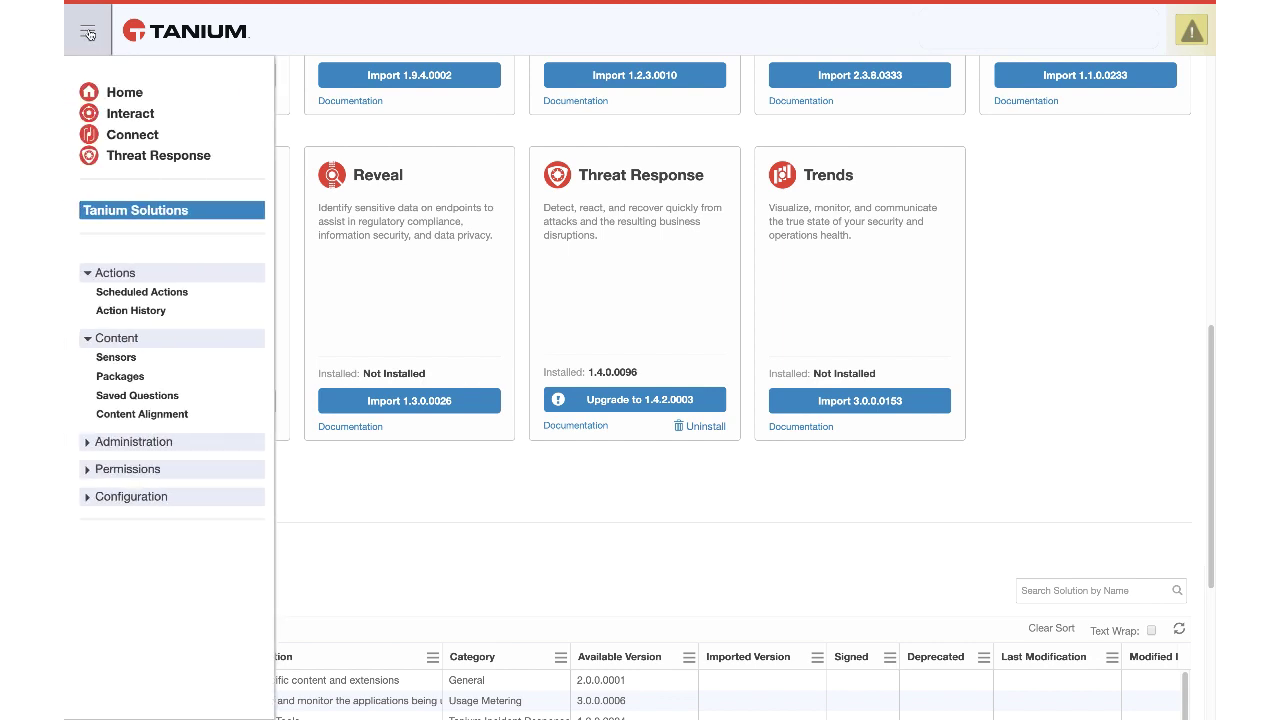
left_click(124, 360)
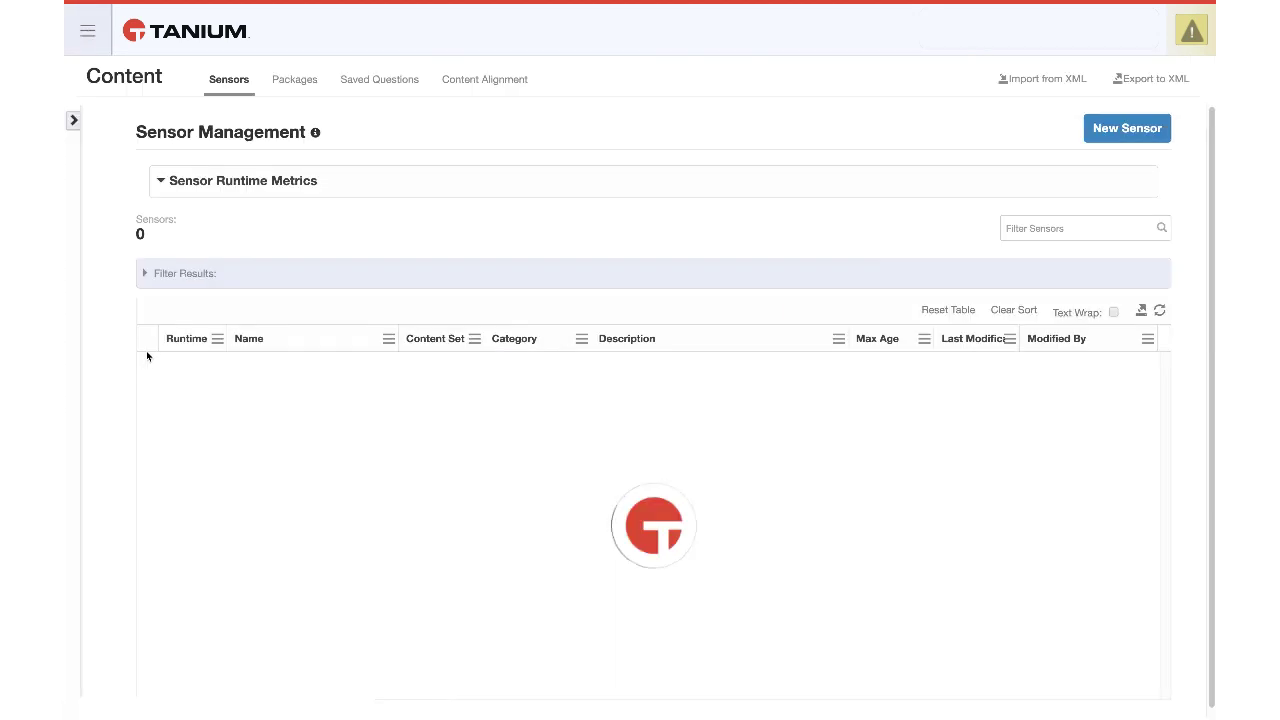
left_click(1034, 85)
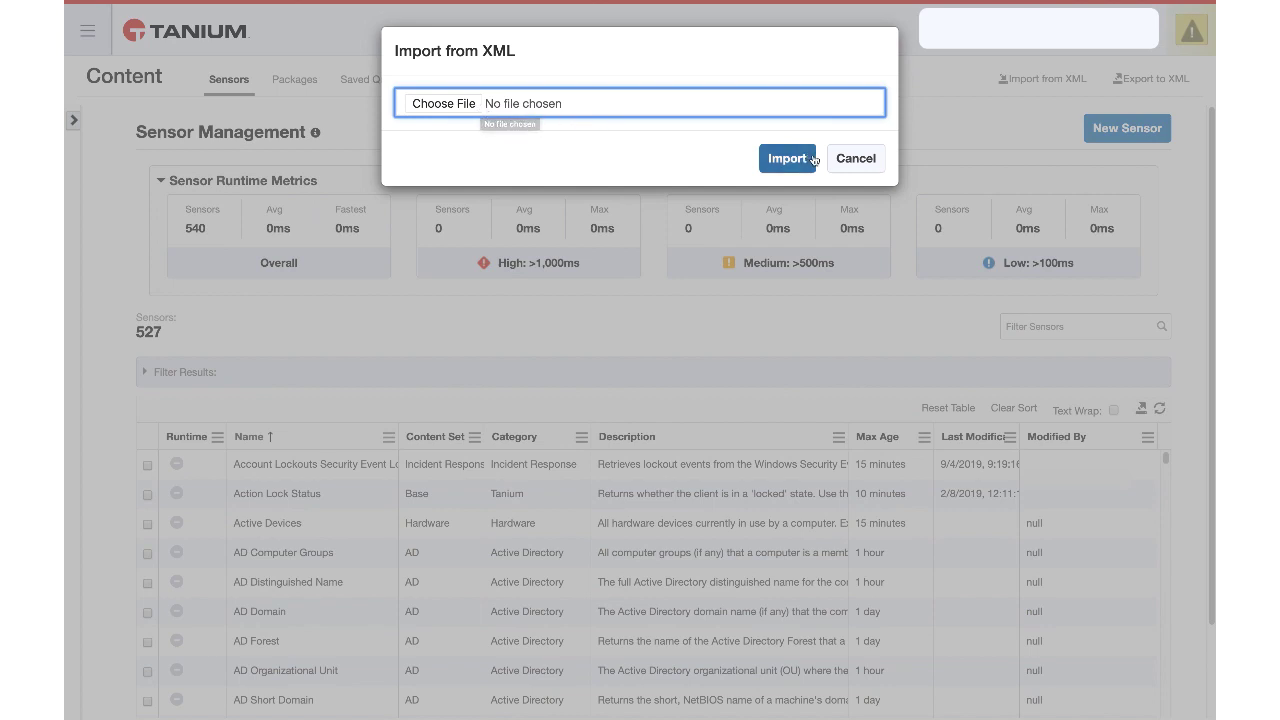
left_click(862, 162)
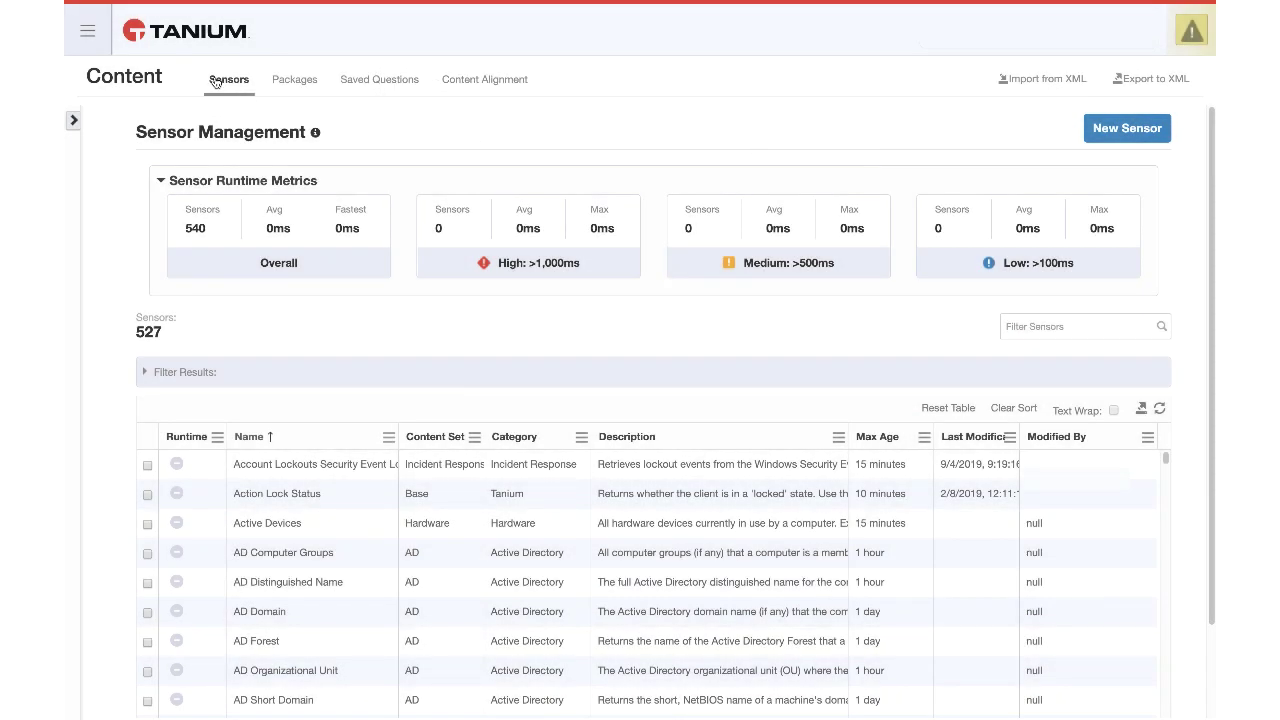
left_click(92, 42)
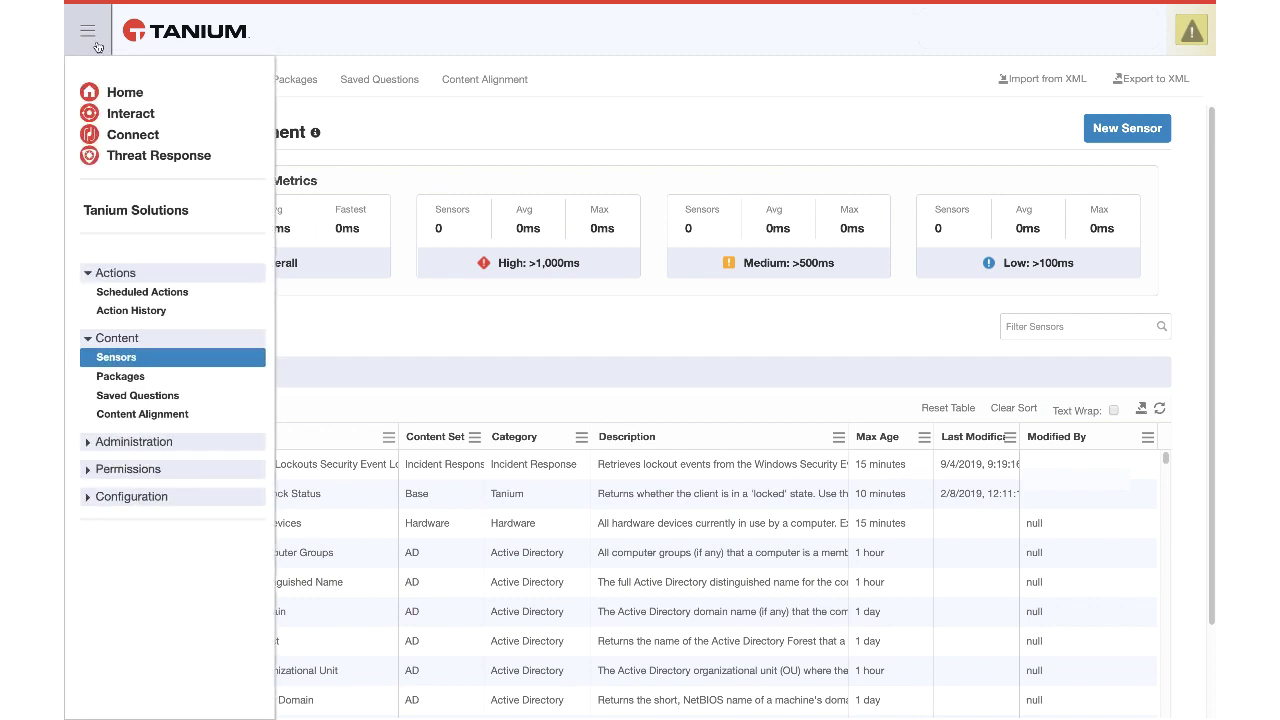
Filter Interact Content to PowerShell Security, then expand its four dashboards on Interact Home.
left_click(123, 116)
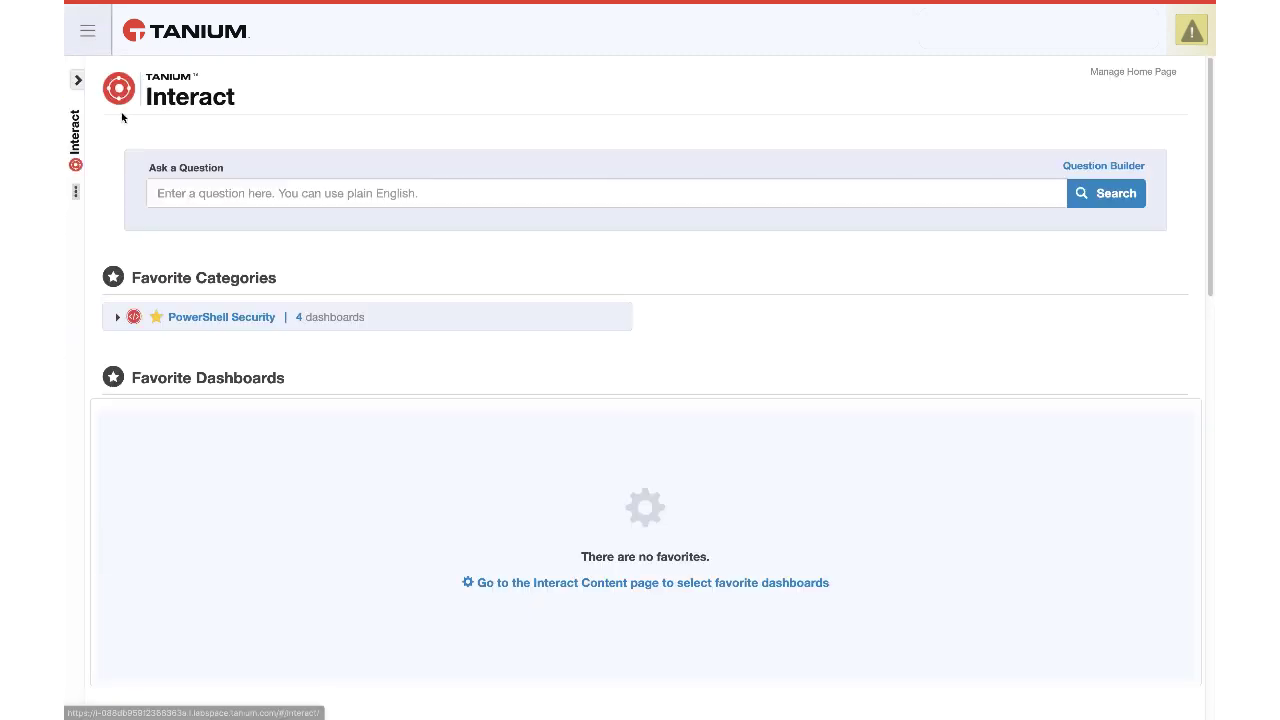
left_click(77, 80)
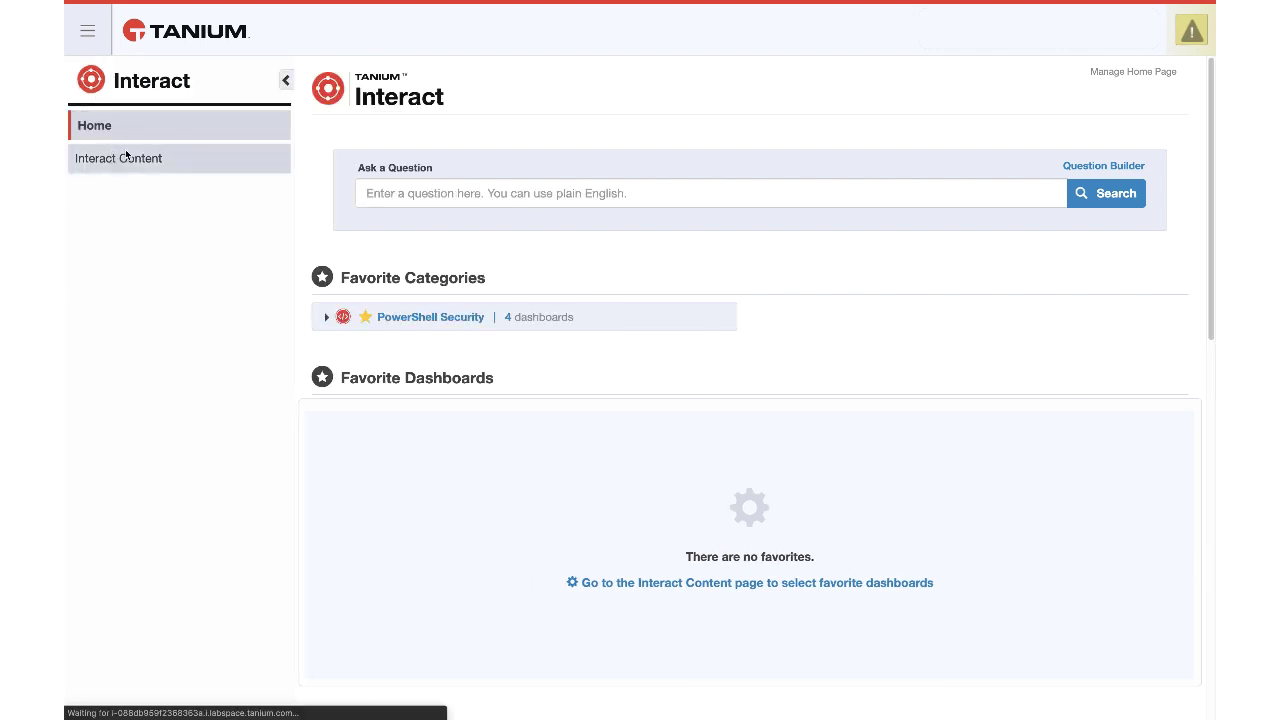
left_click(118, 162)
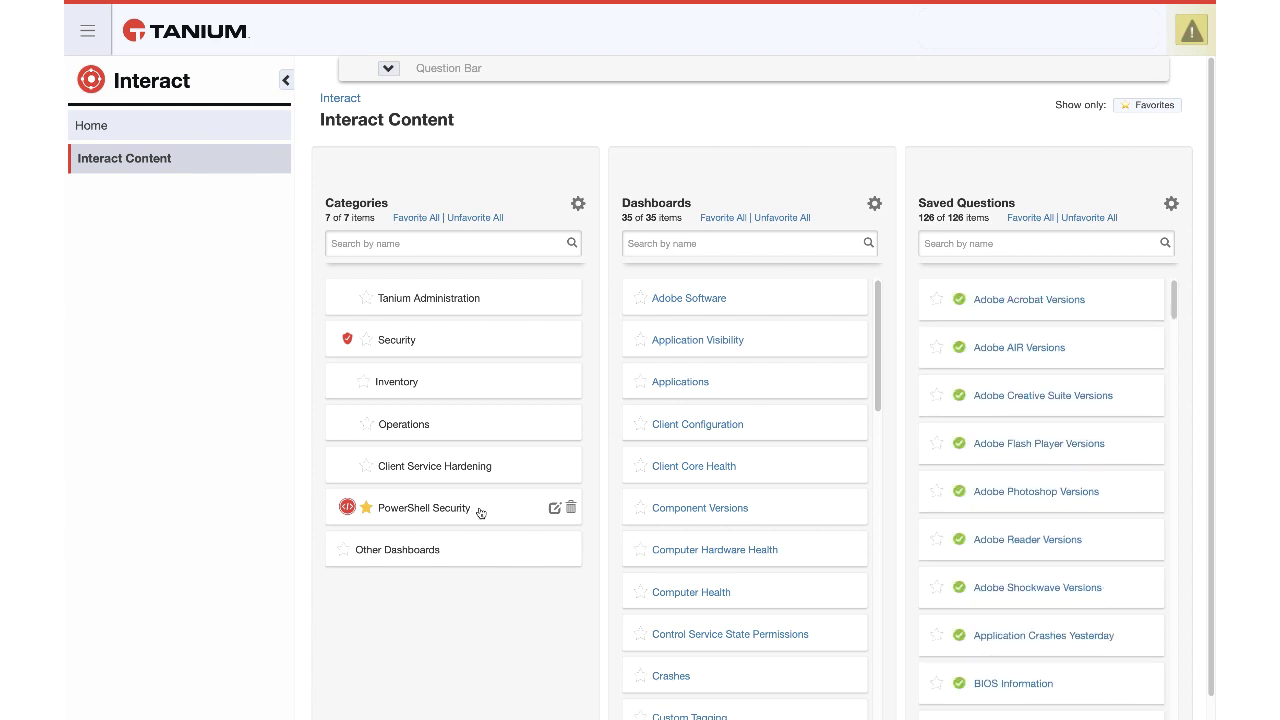
left_click(490, 512)
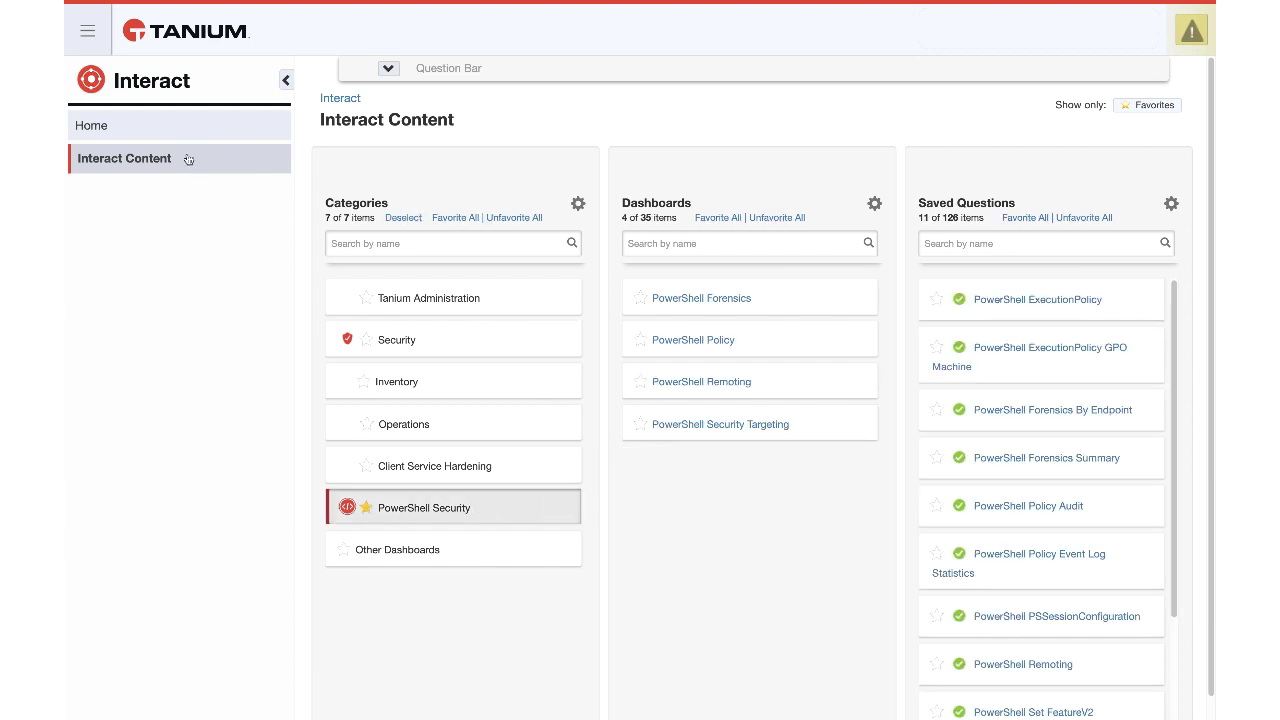
left_click(144, 129)
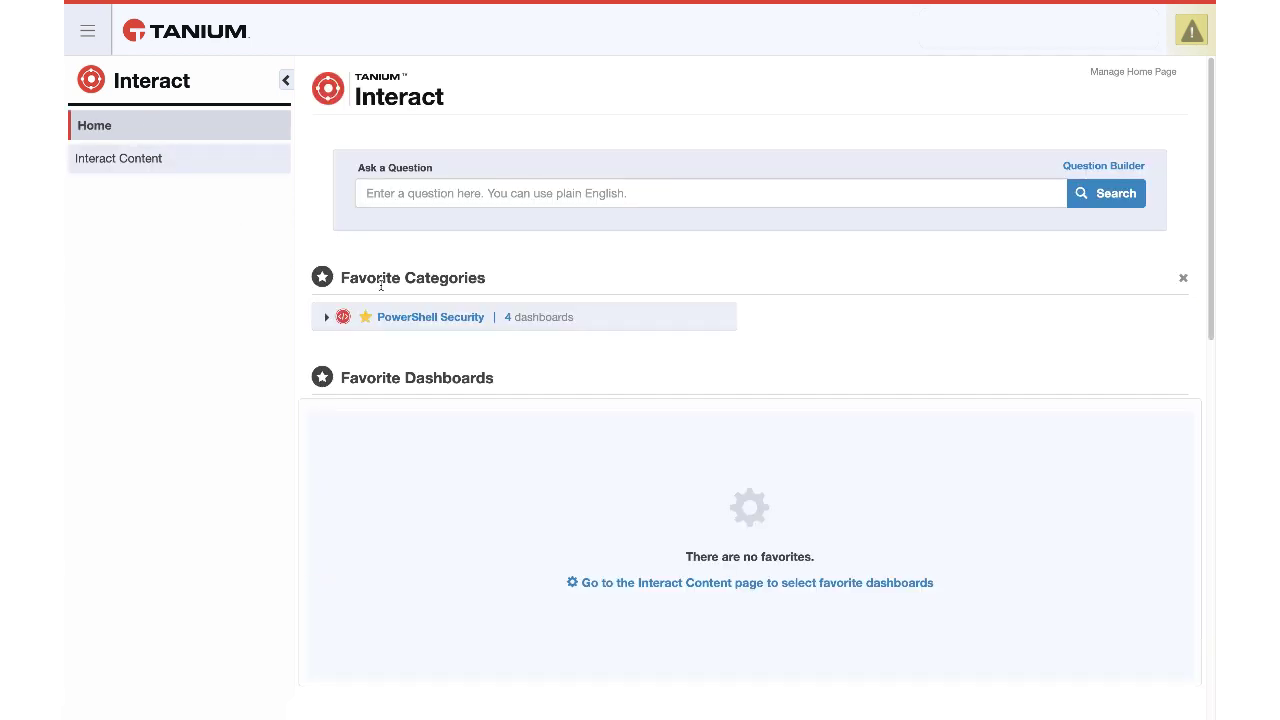
left_click(327, 319)
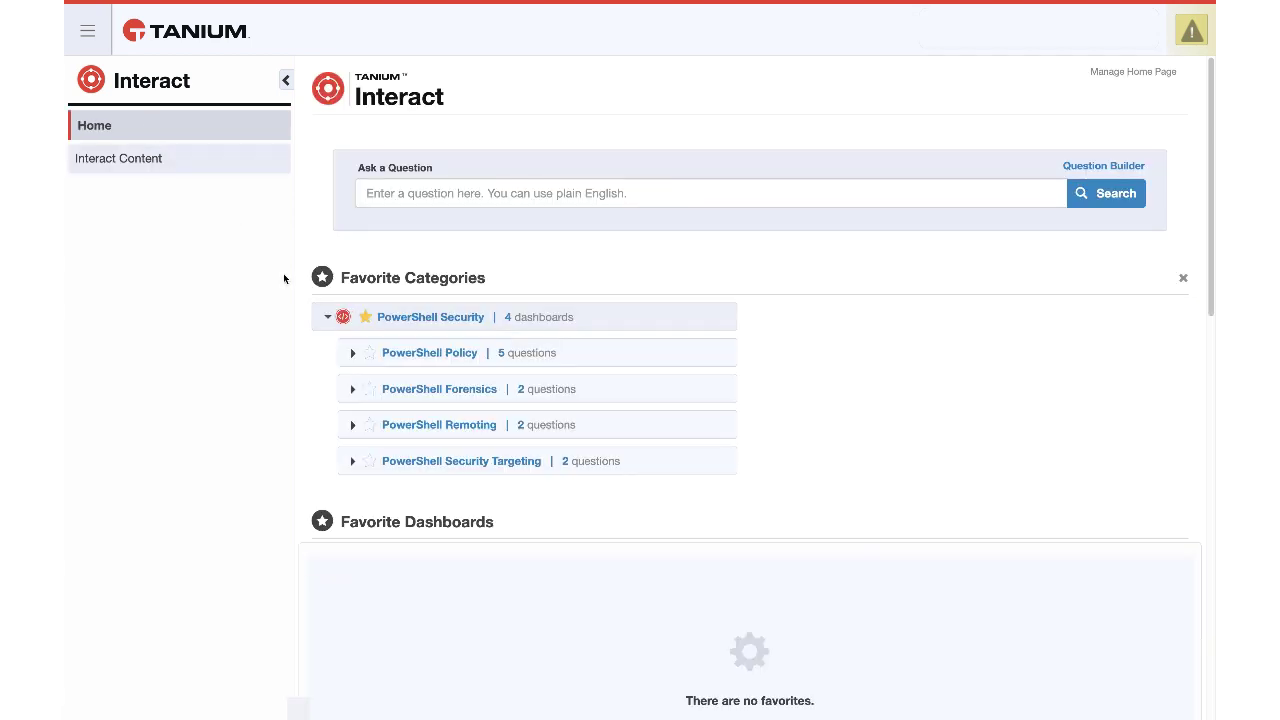
left_click(286, 85)
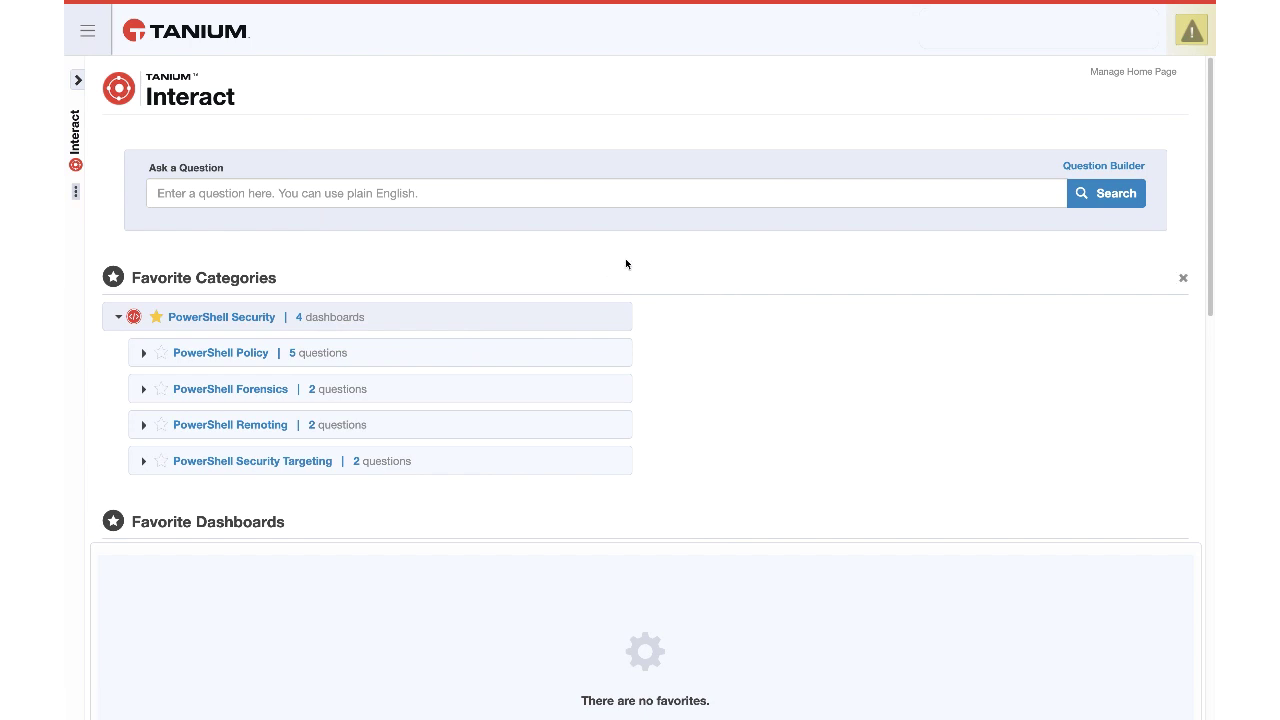
Go to Administration > Computer Groups.
left_click(94, 38)
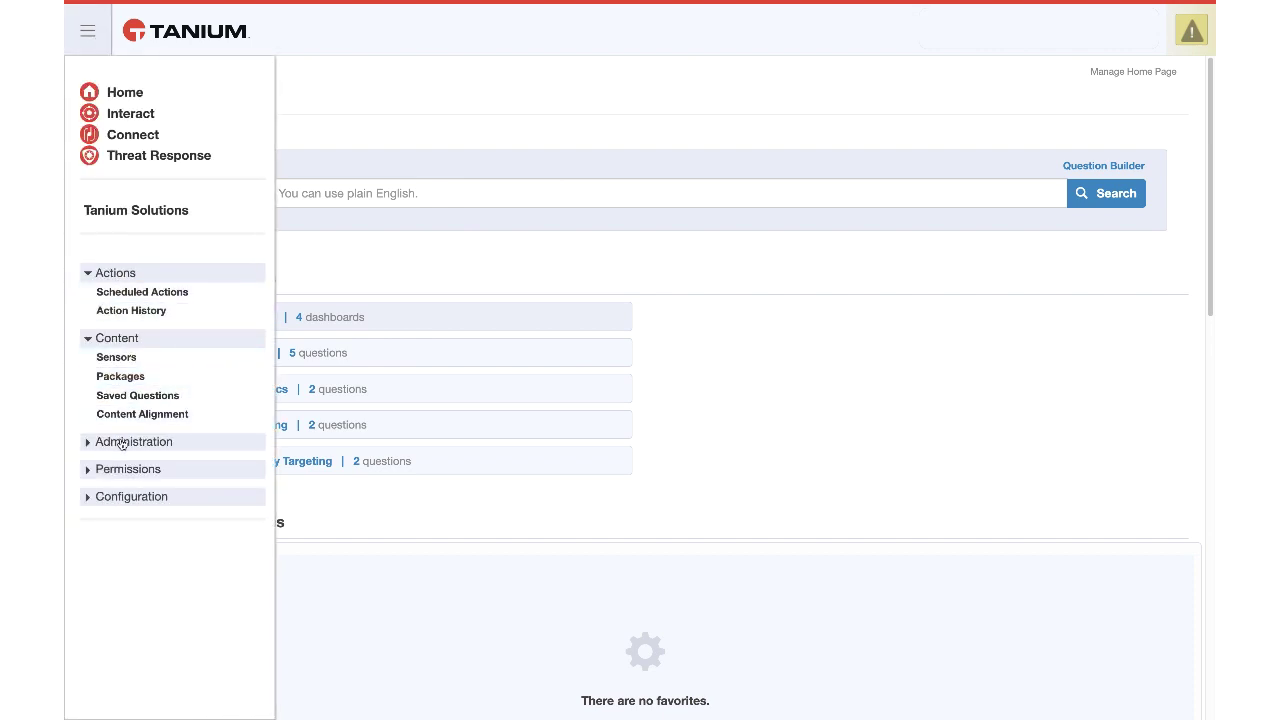
left_click(121, 443)
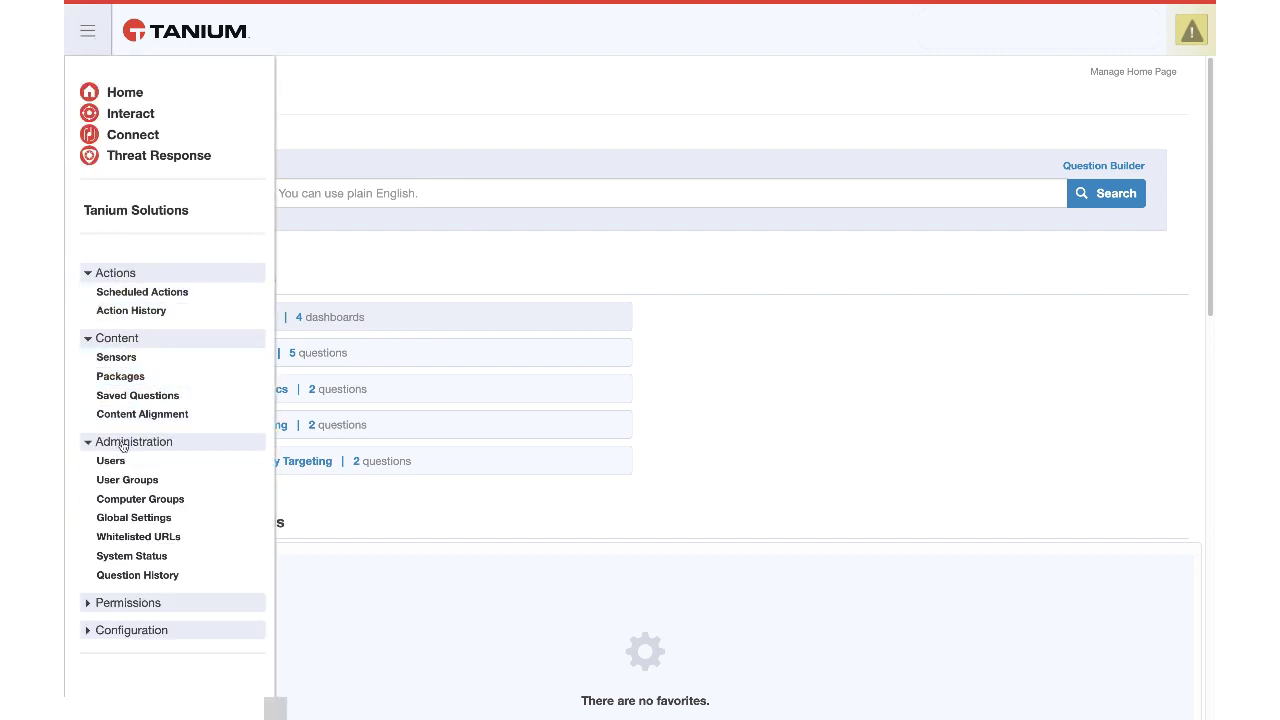
left_click(139, 500)
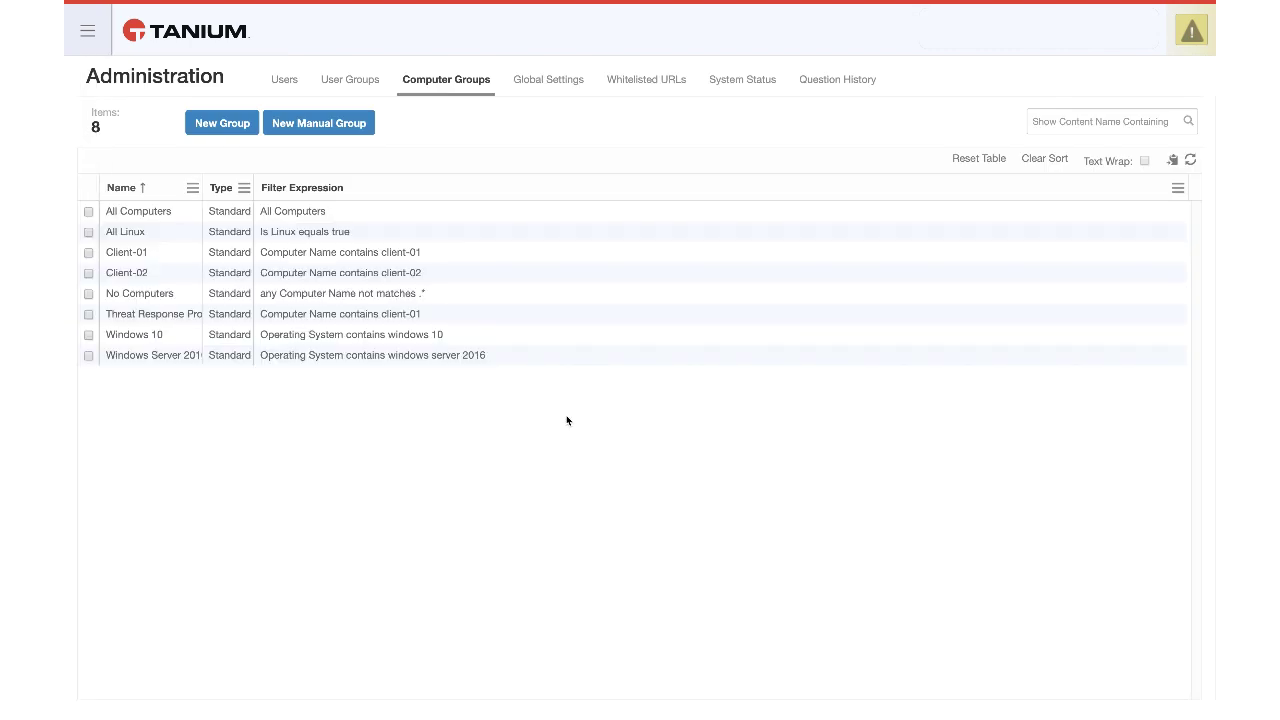
Create and save computer group 'All Windows' filtered by 'Is Windows contains true'.
left_click(230, 132)
left_click(295, 167)
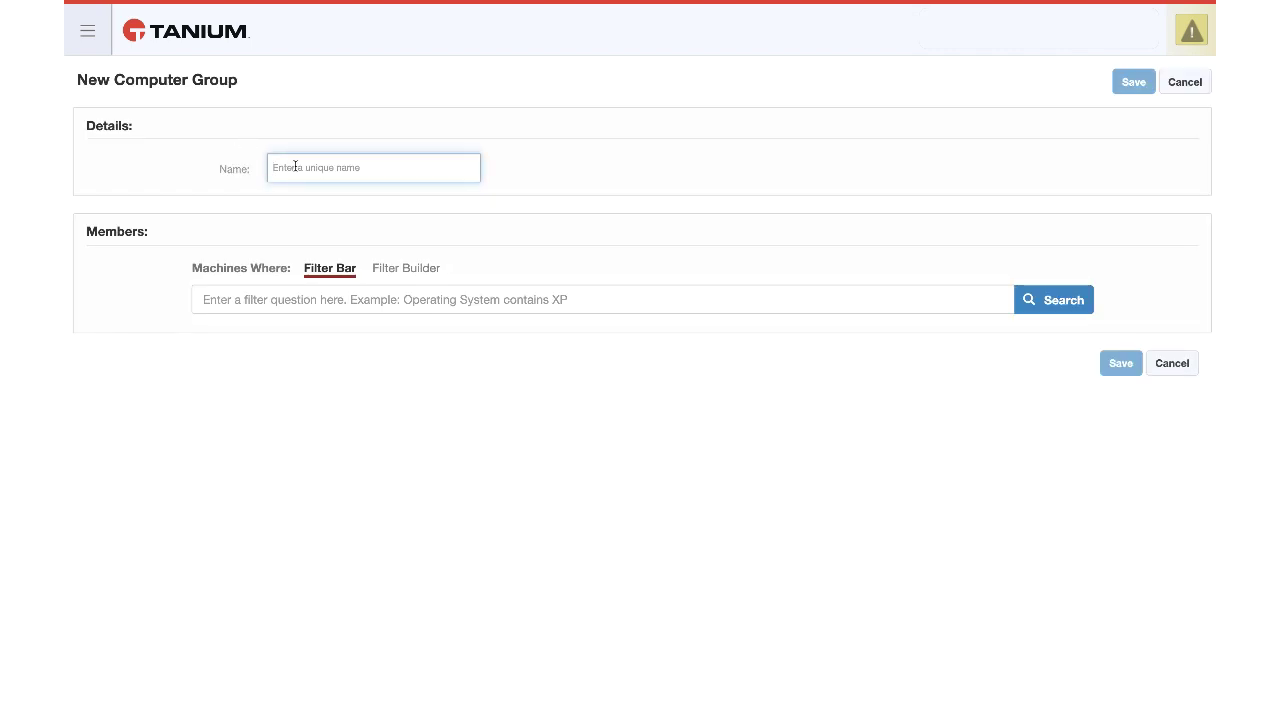
type("All Window")
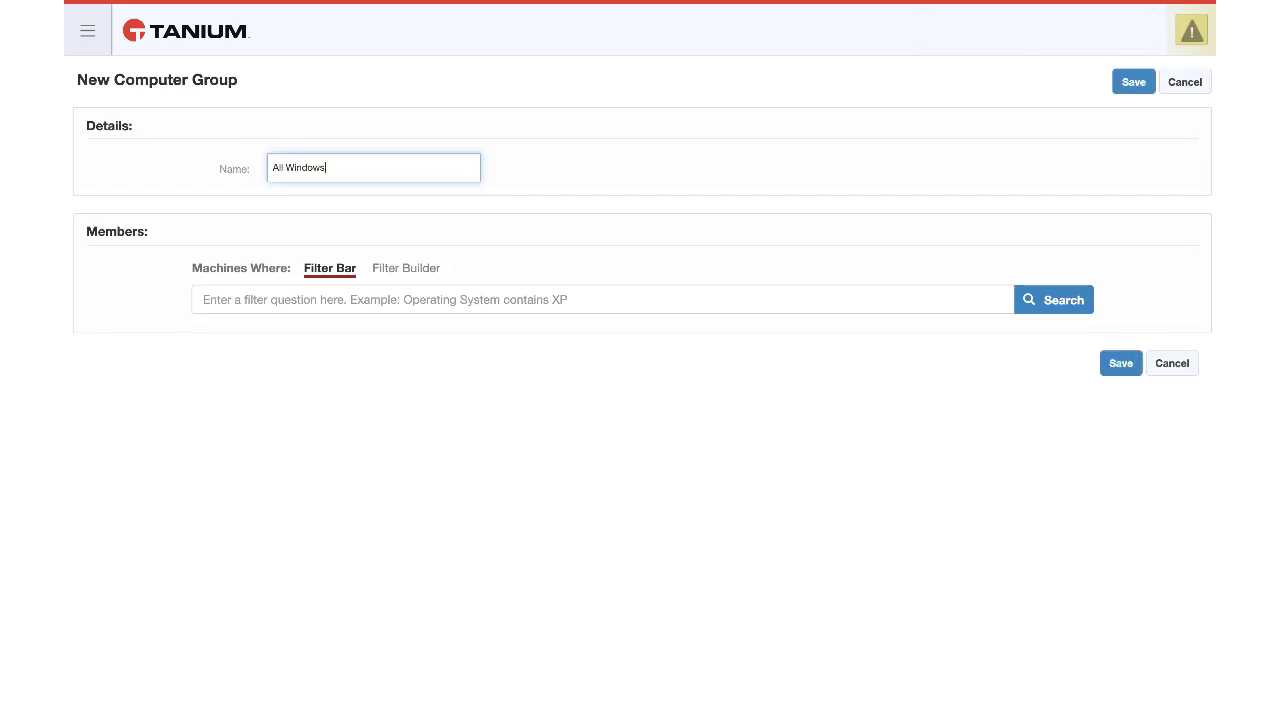
type("s")
left_click(352, 300)
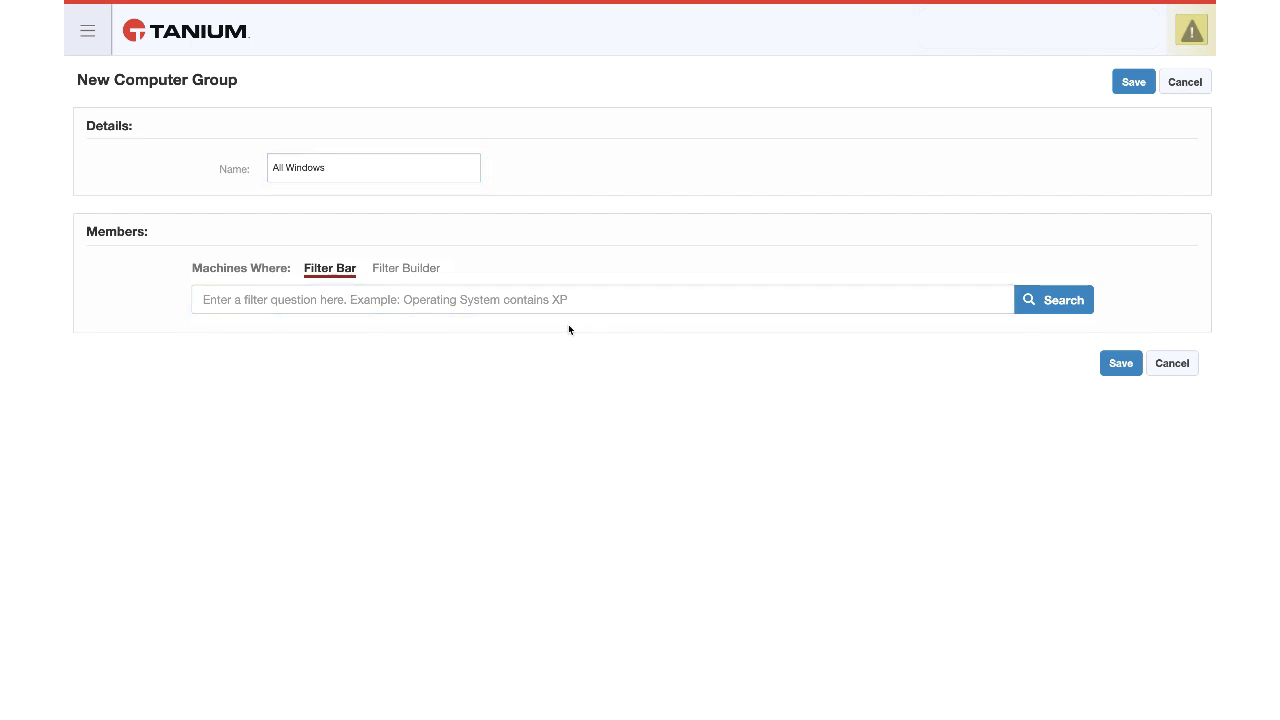
left_click(496, 299)
type("is windows contains true")
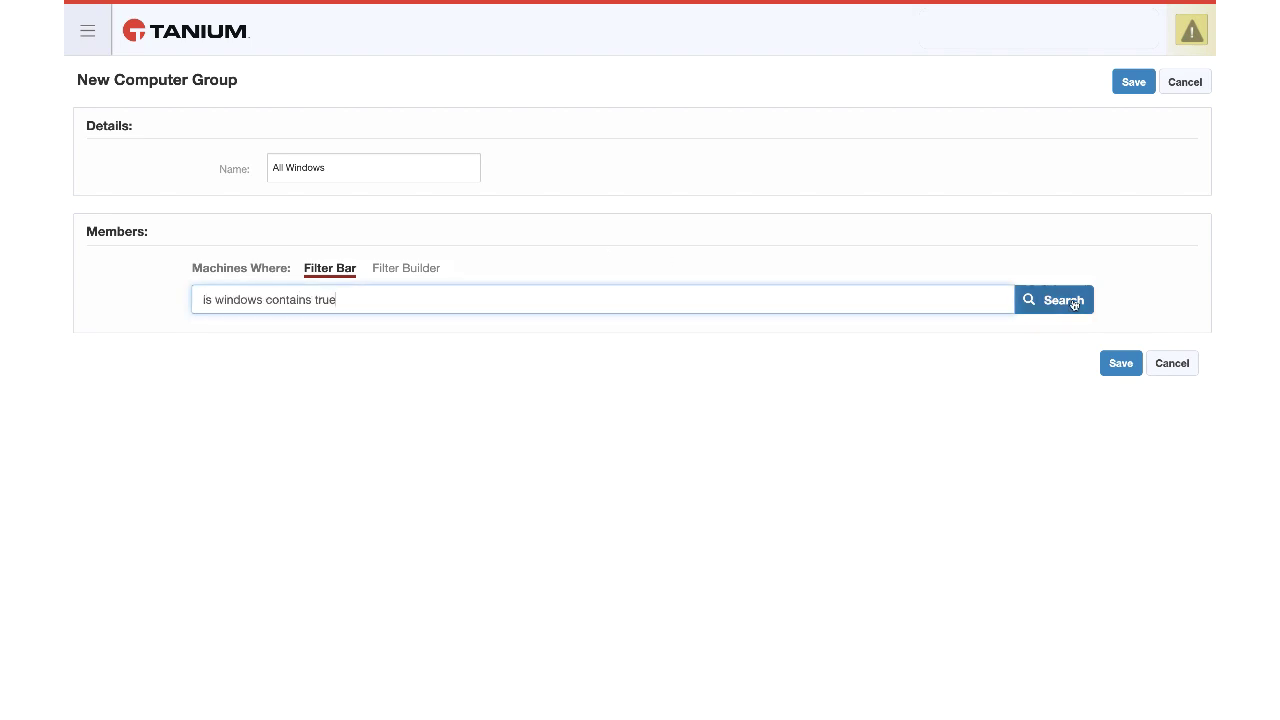
left_click(1066, 300)
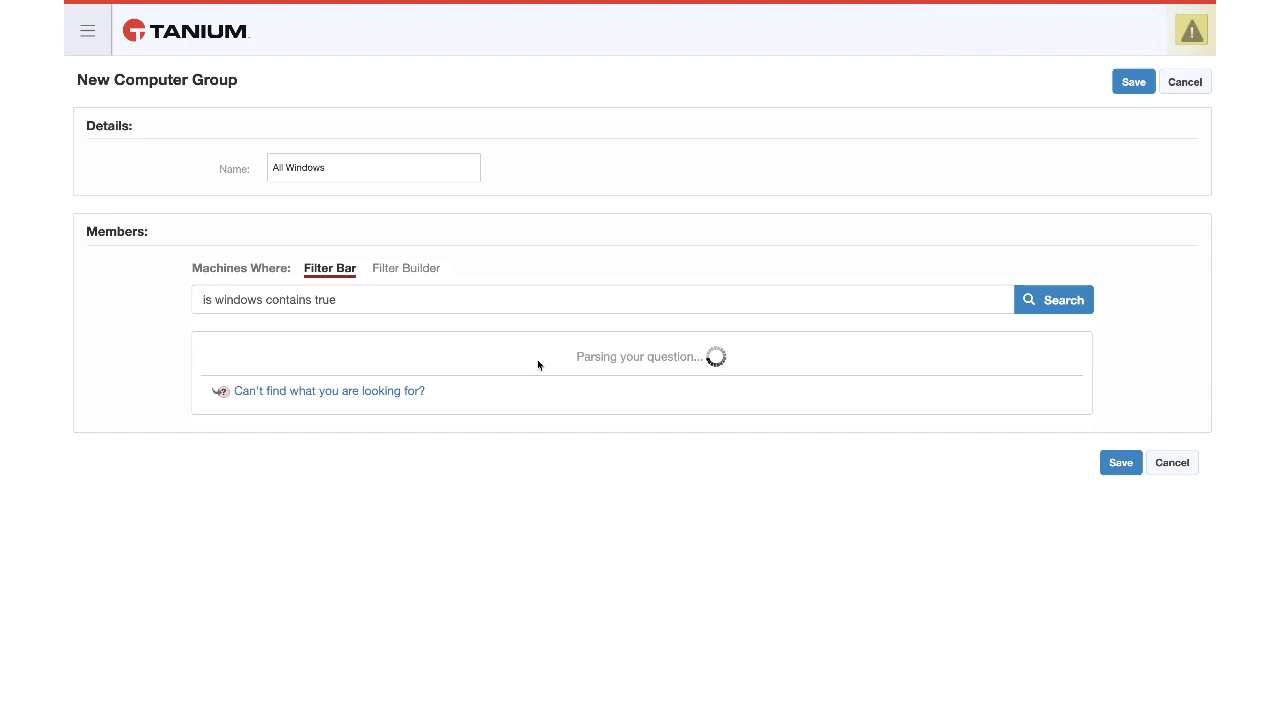
left_click(362, 388)
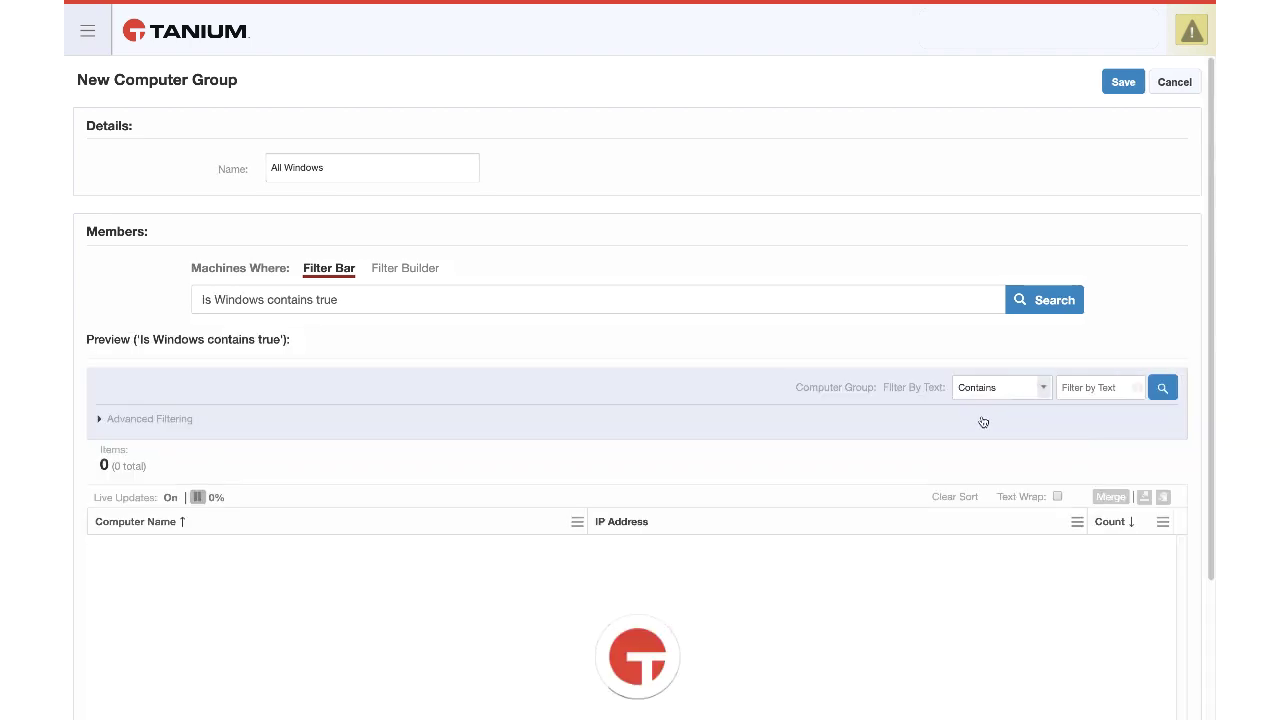
left_click(1125, 84)
left_click(797, 164)
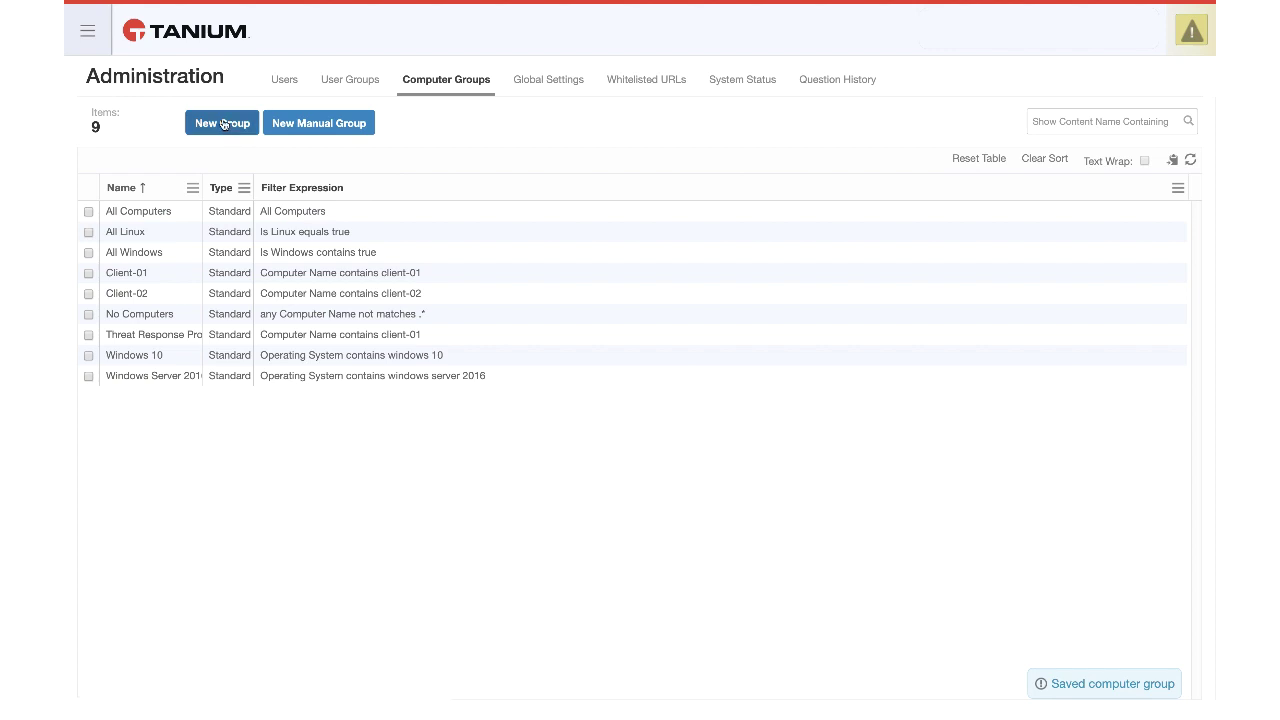
Create and save computer group 'PowerShell v5' filtered by 'PowerShell Version > 5'.
left_click(223, 123)
left_click(321, 168)
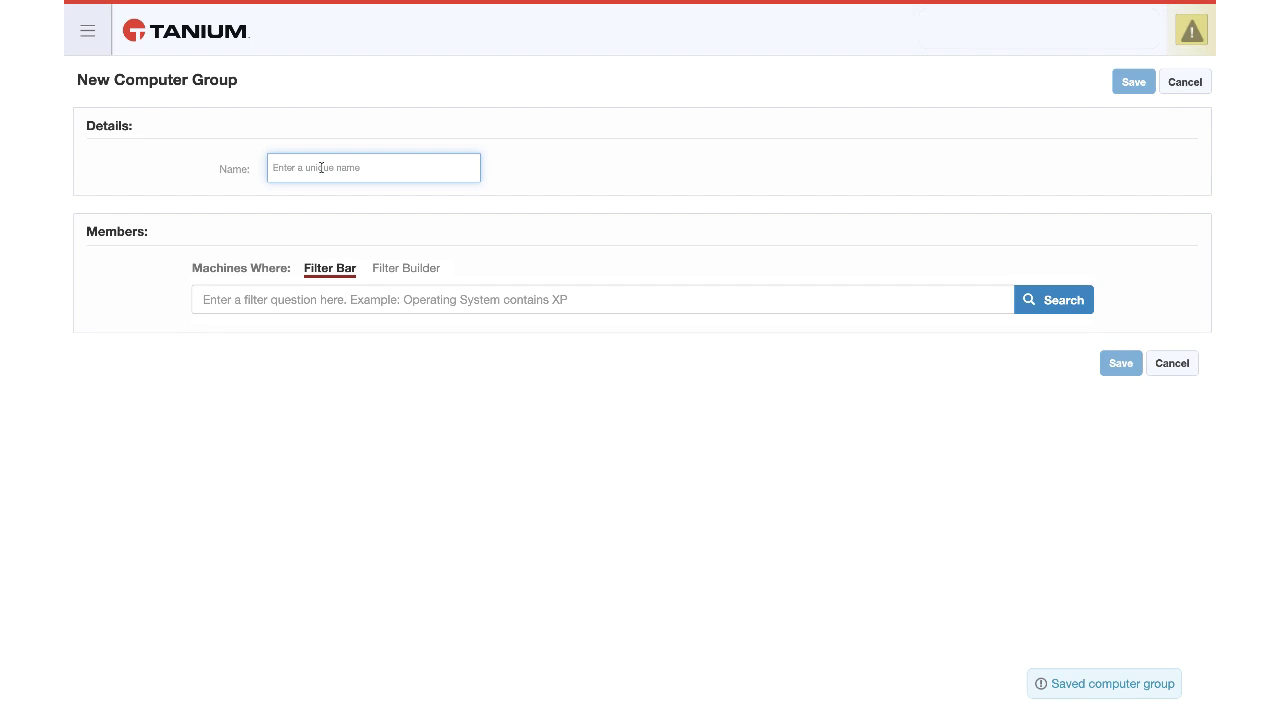
type("PowerShell")
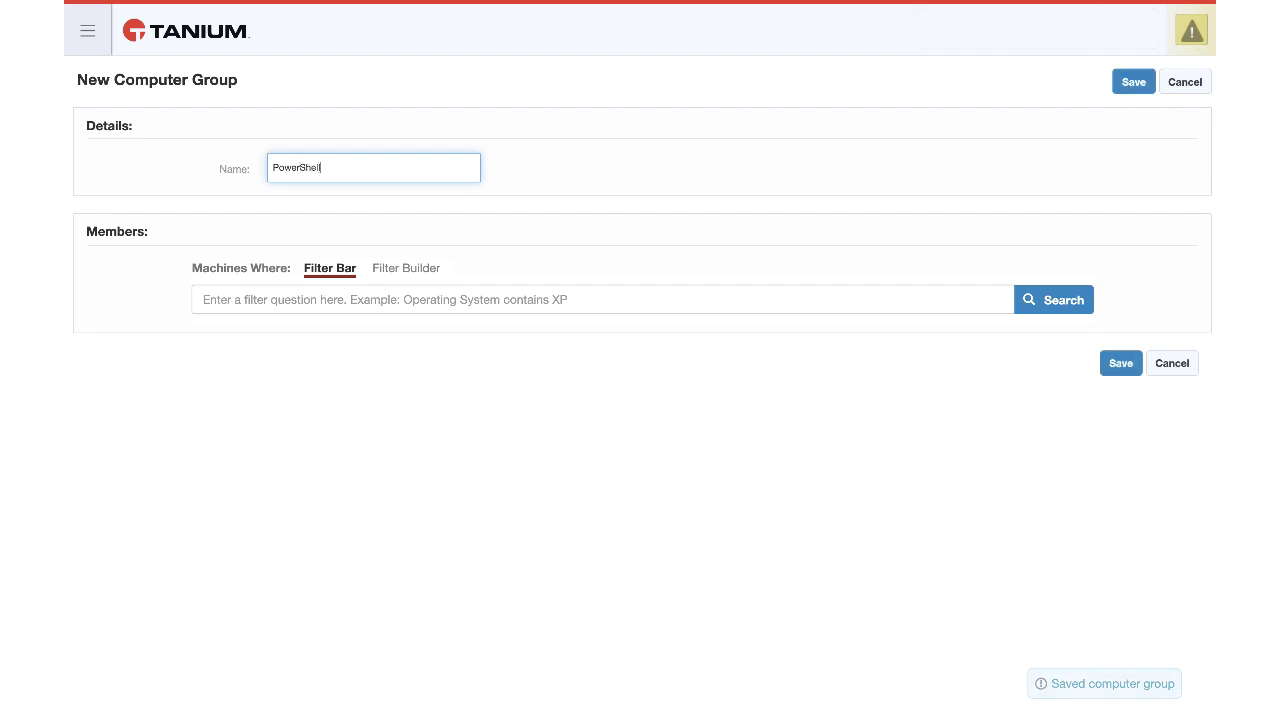
type(" v5")
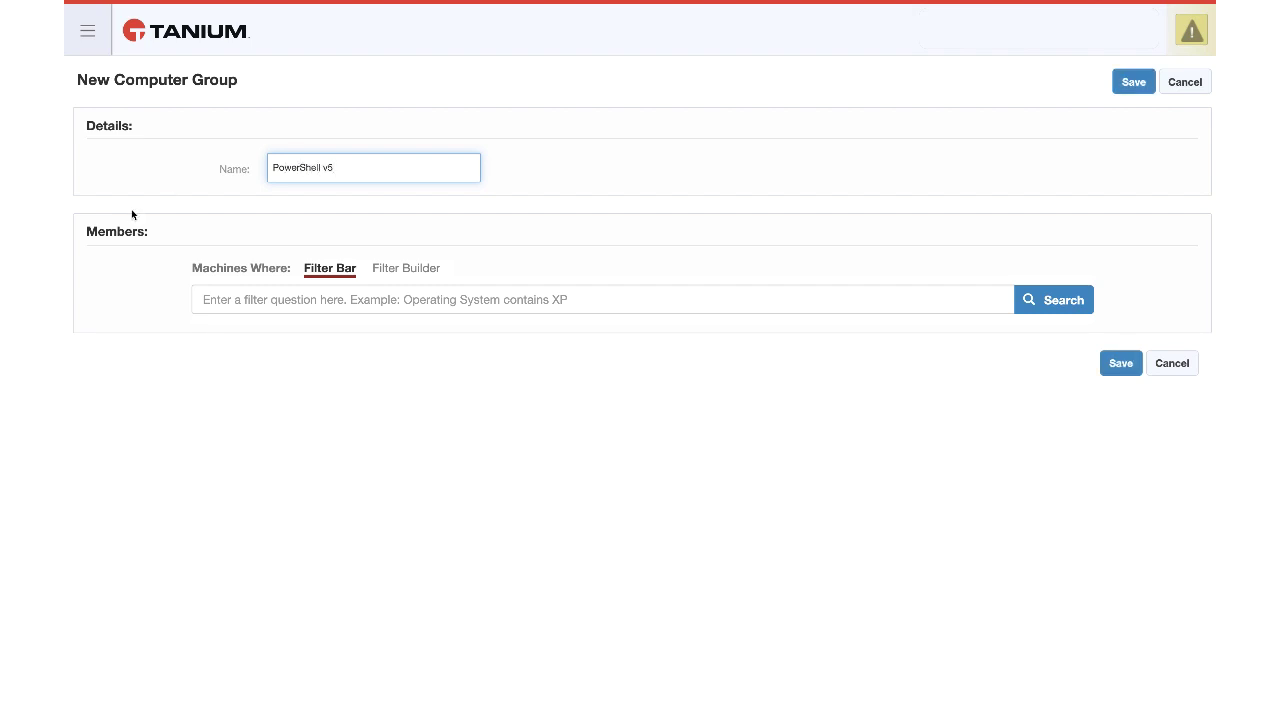
left_click(303, 299)
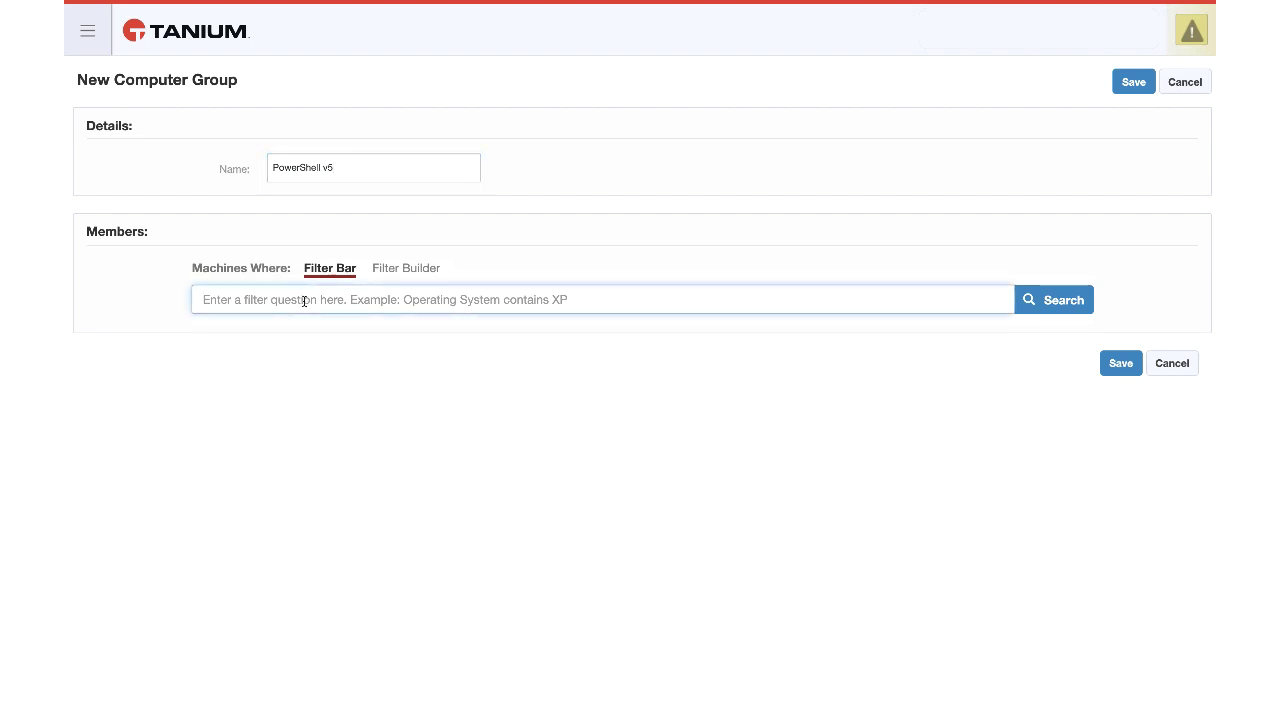
type("powershell")
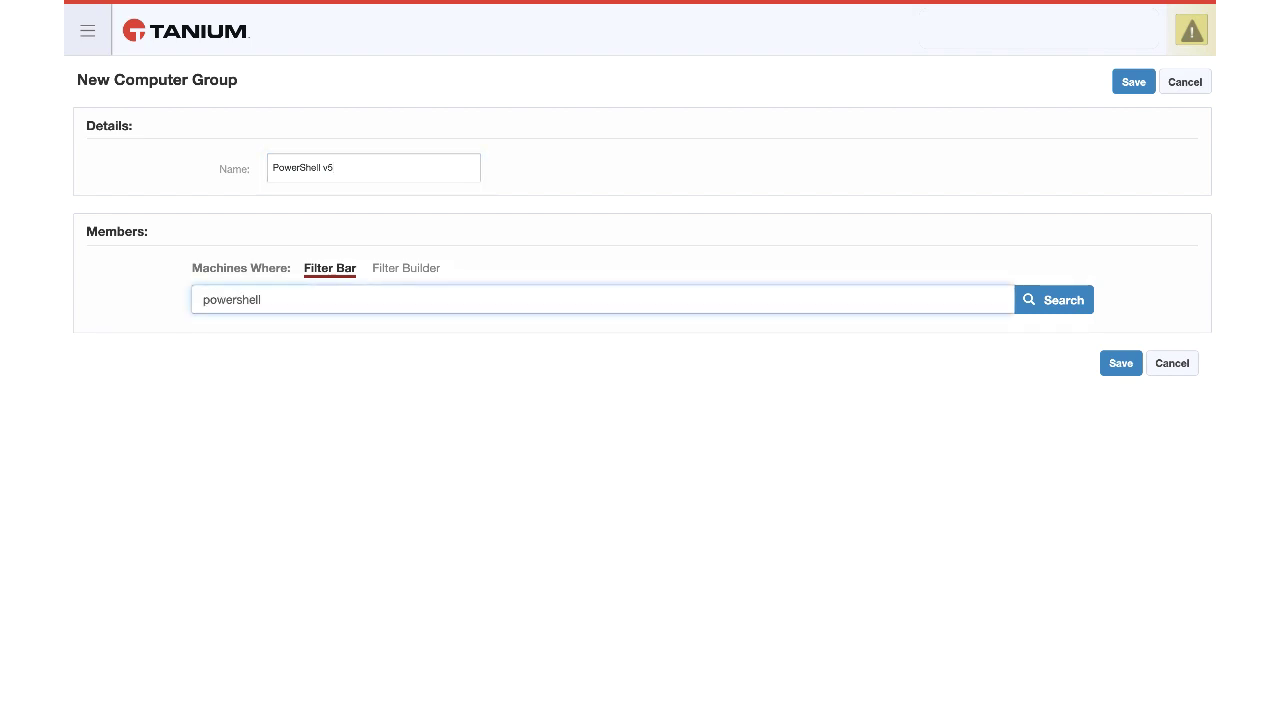
type(" version > 5")
left_click(1040, 300)
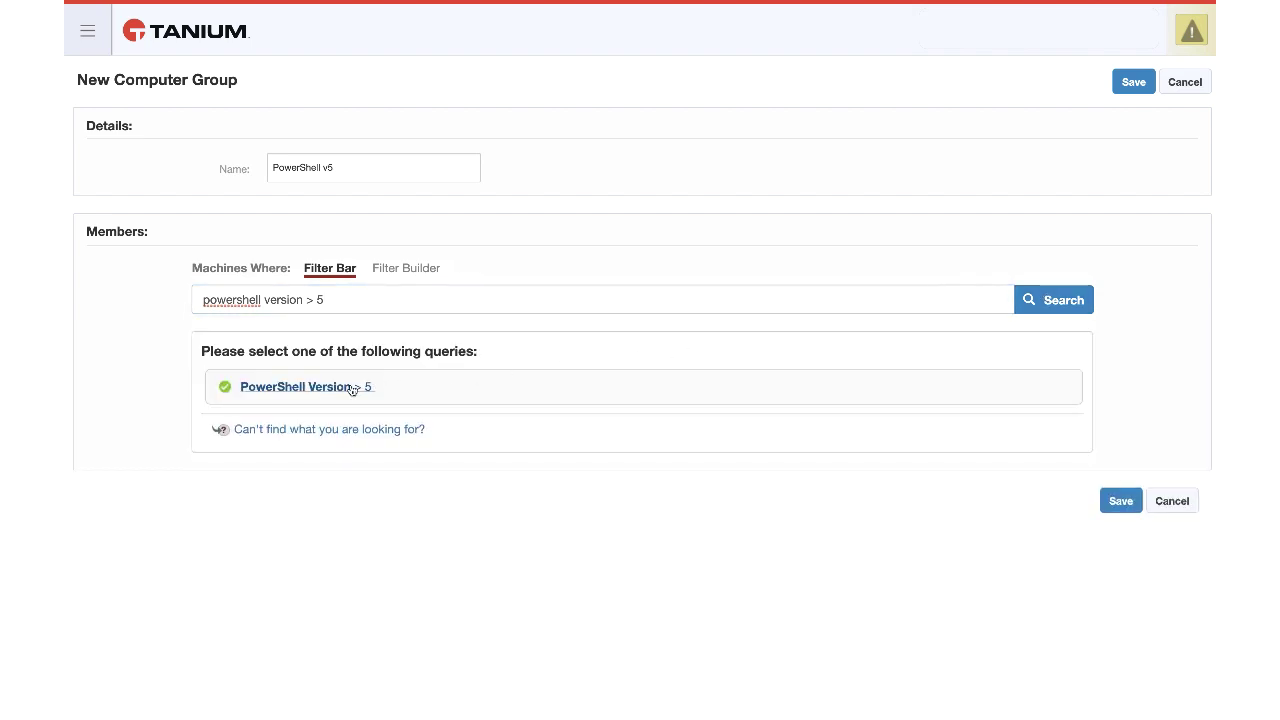
left_click(352, 388)
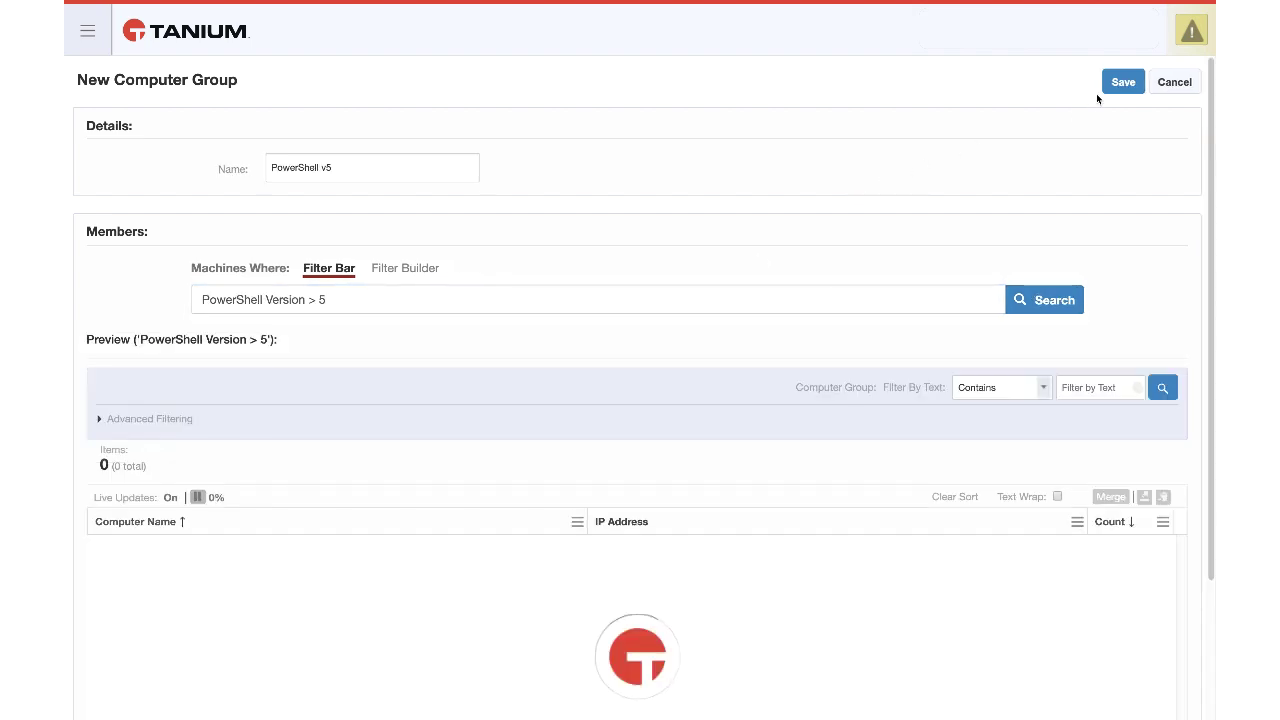
left_click(1110, 88)
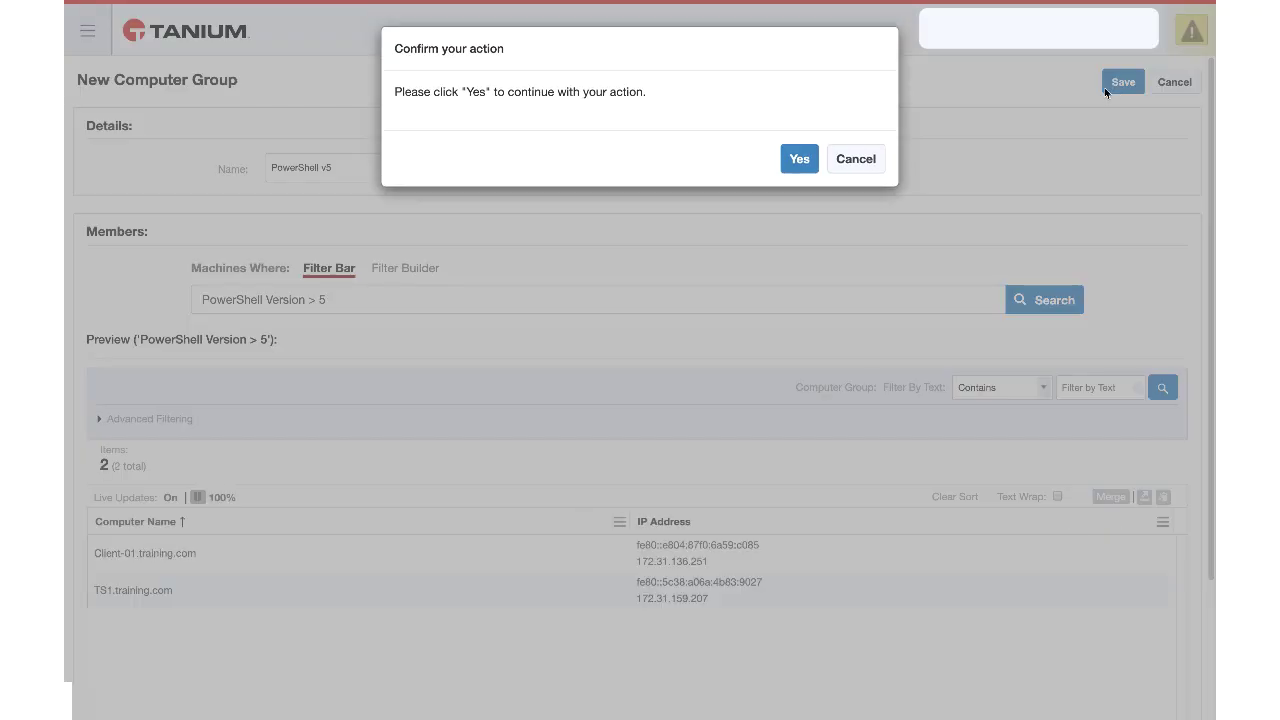
left_click(799, 158)
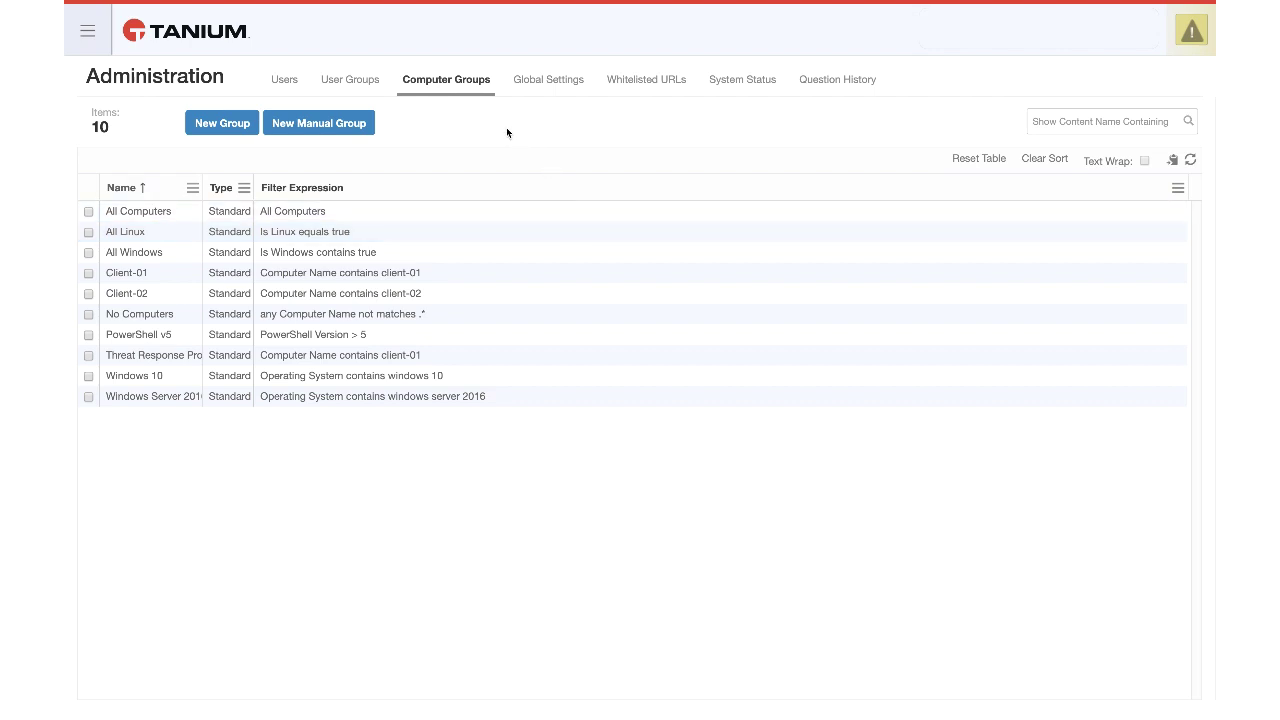
Under Scheduled Actions, save action group 'PowerShell Security' targeting All Windows AND PowerShell v5.
left_click(92, 40)
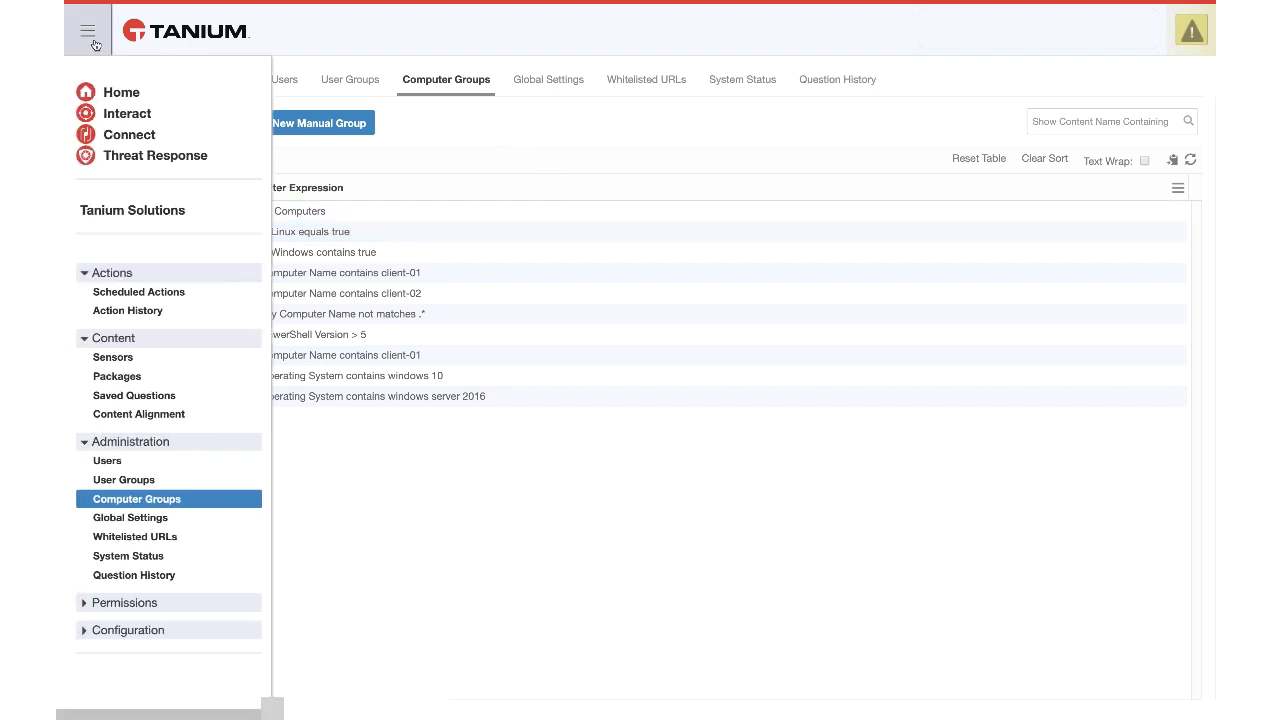
left_click(157, 295)
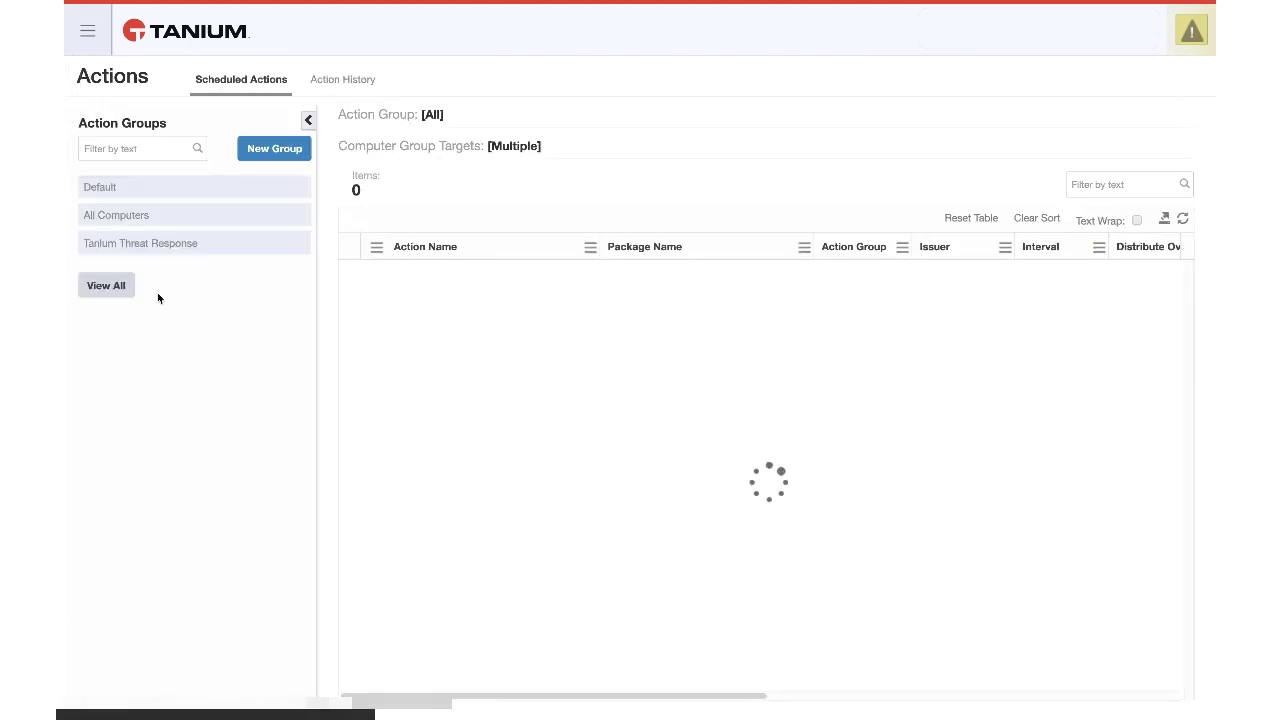
left_click(272, 150)
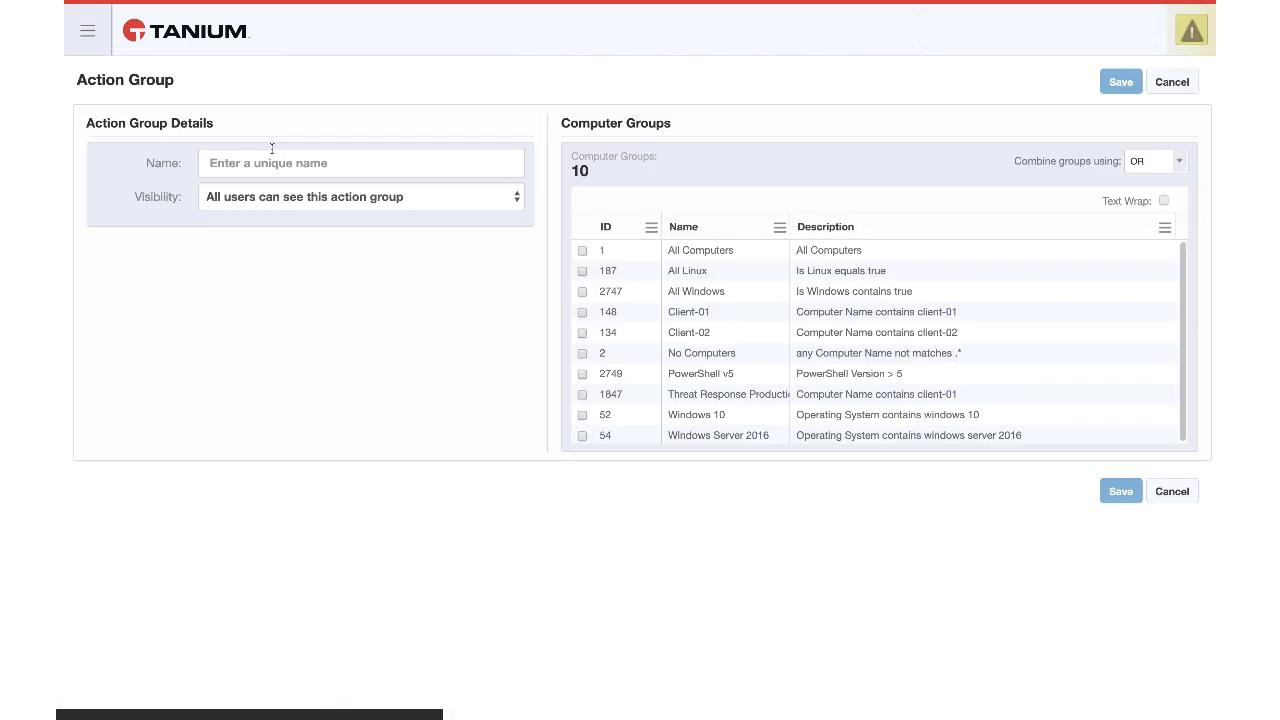
left_click(278, 166)
type("Po")
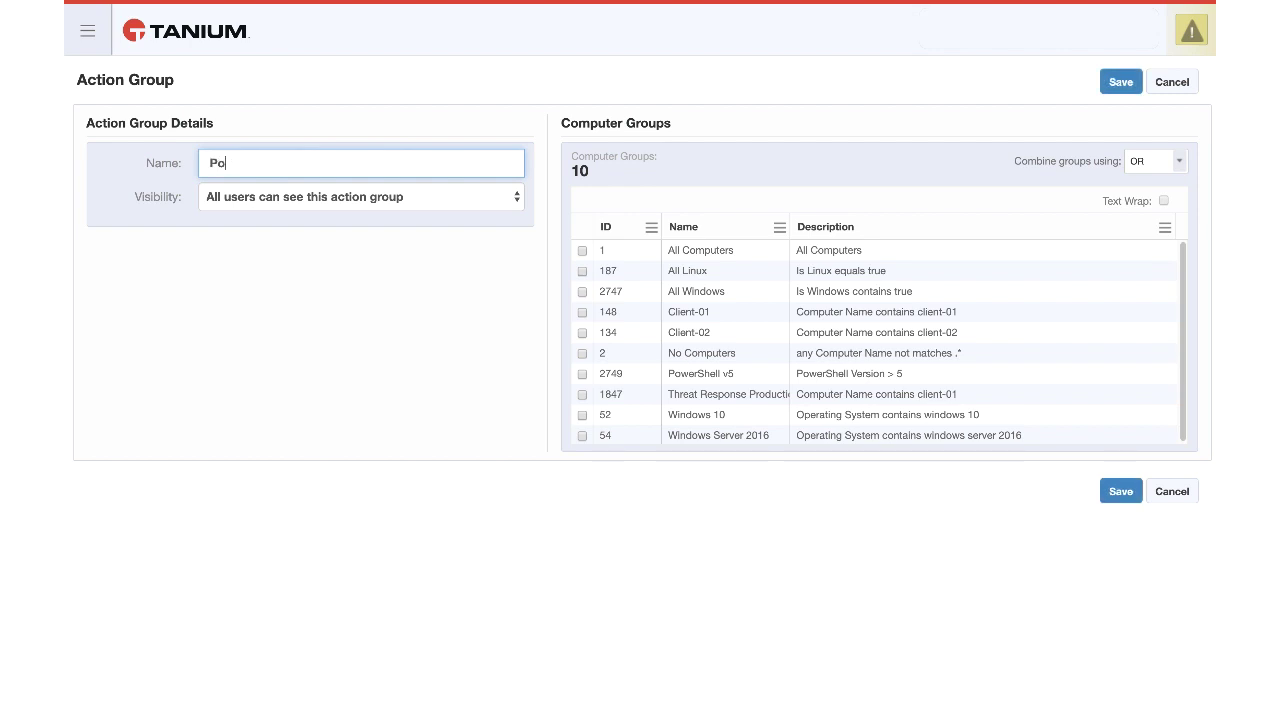
type("werShell Secuir")
type("ity")
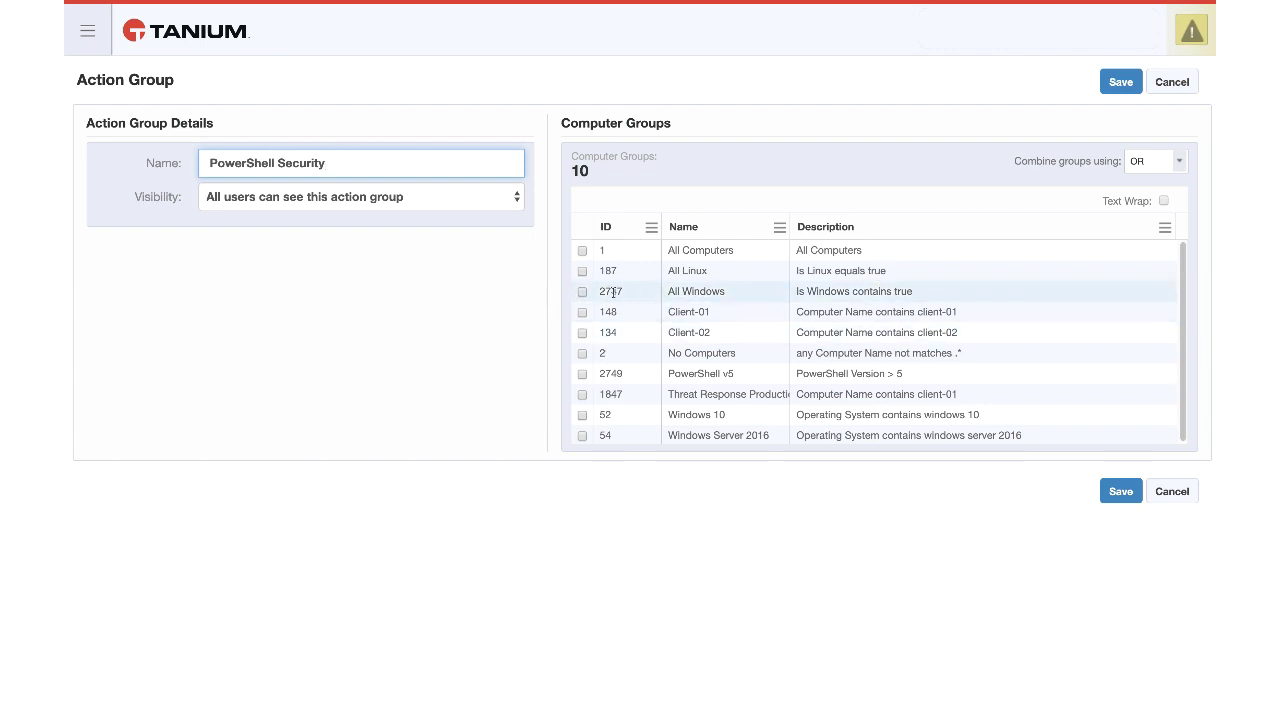
left_click(582, 292)
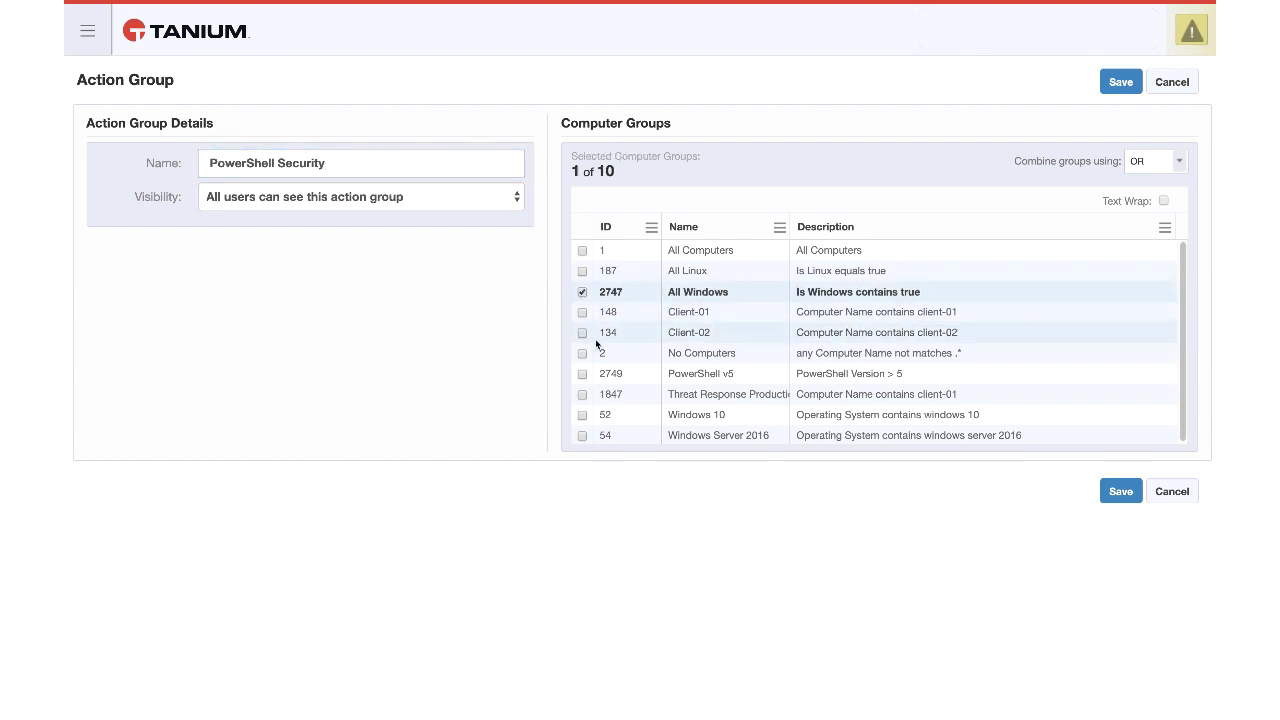
left_click(582, 374)
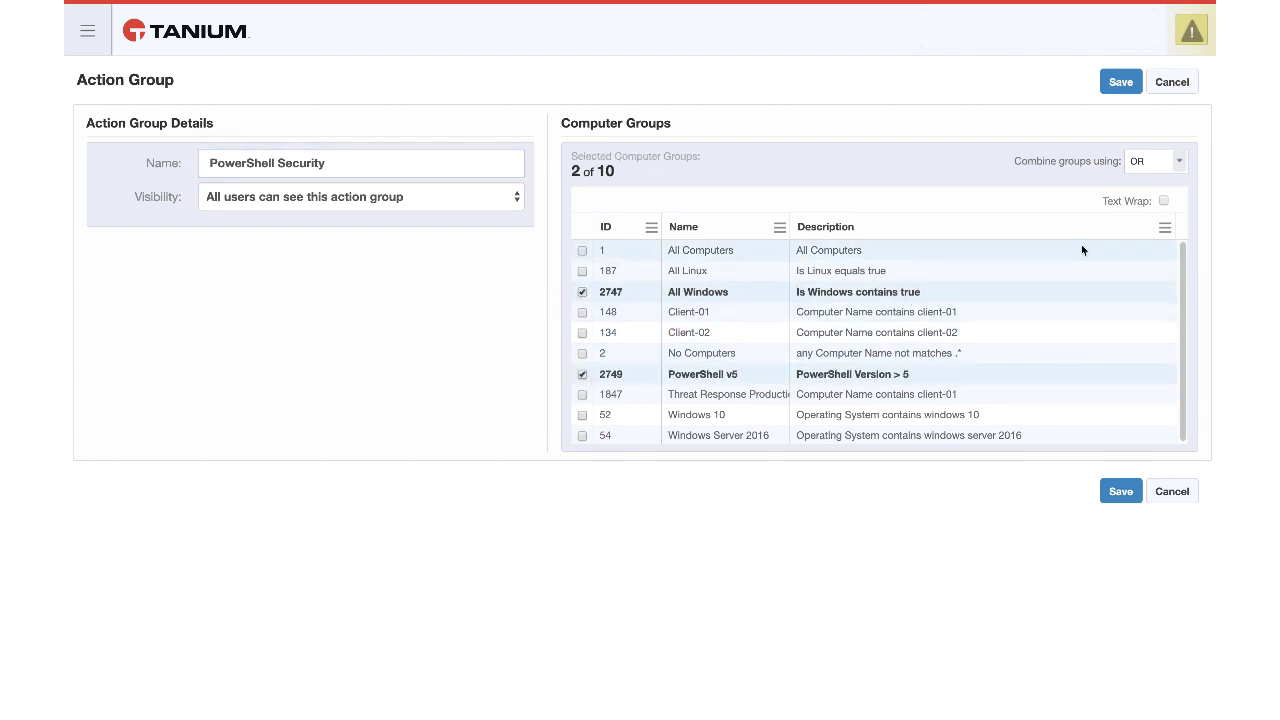
left_click(1152, 164)
left_click(1155, 175)
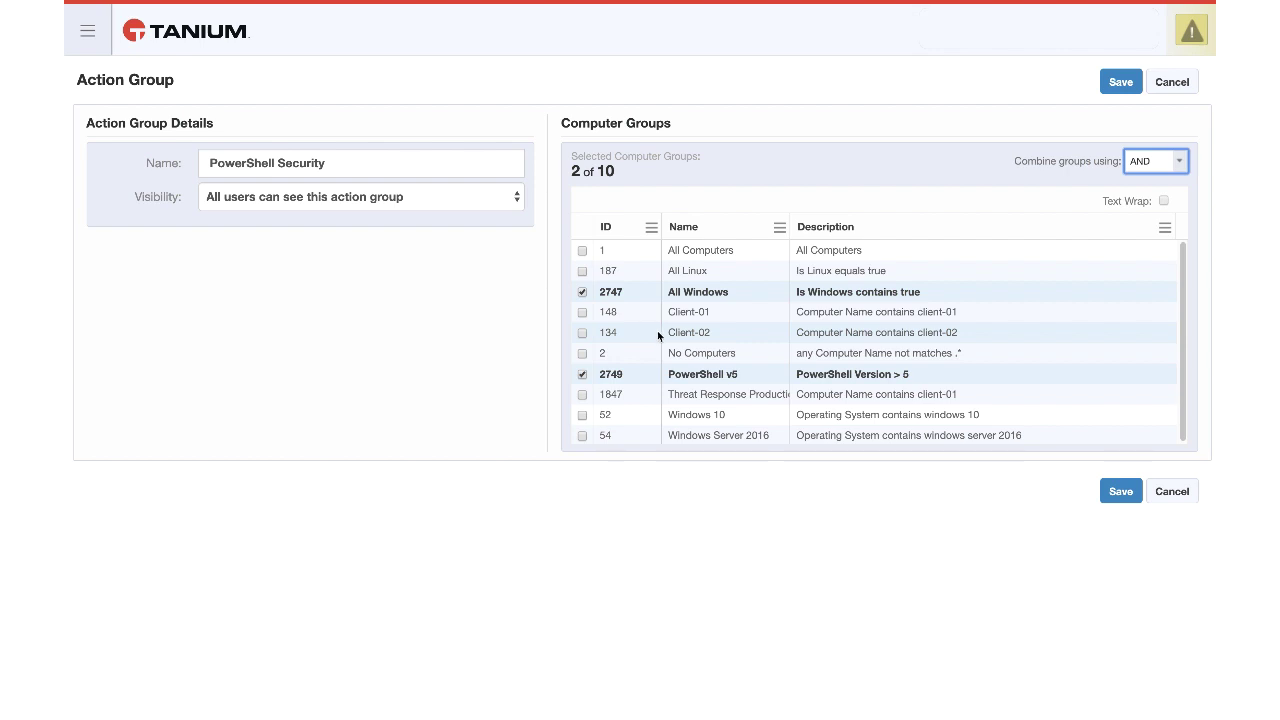
left_click(1115, 494)
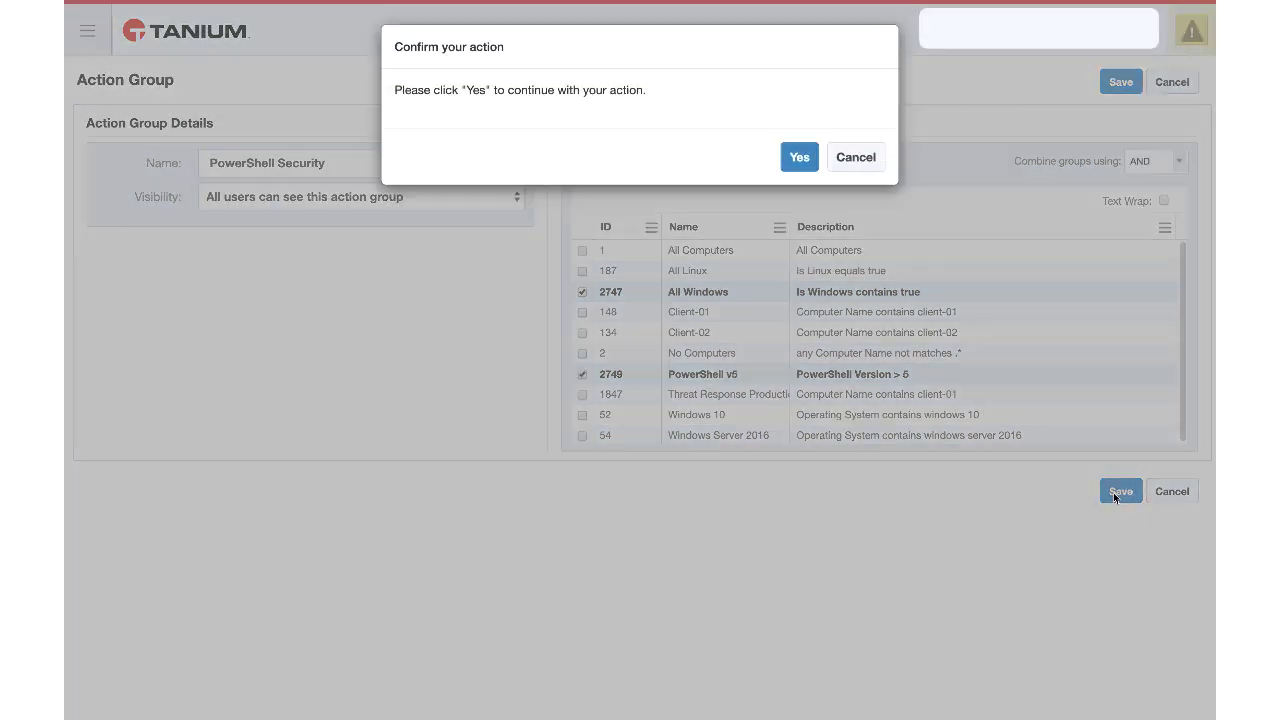
left_click(801, 161)
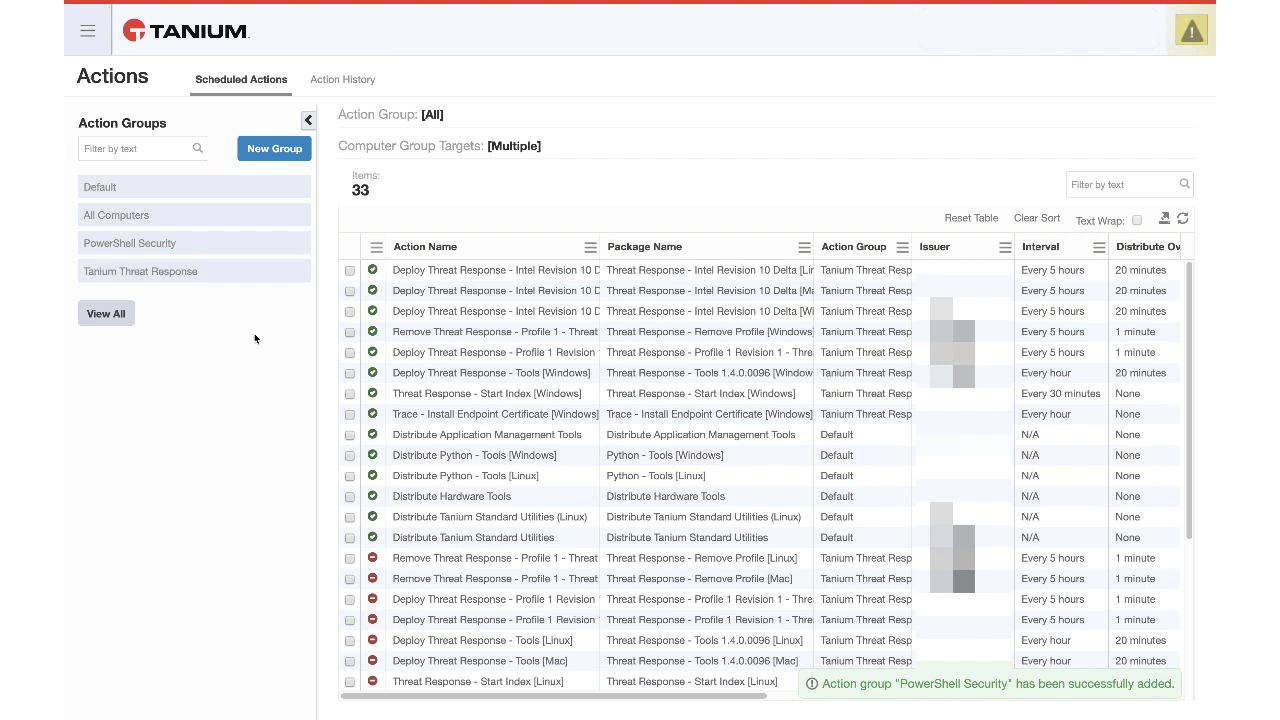
Ask 'Get Online from all machines' and select the True result row.
left_click(163, 36)
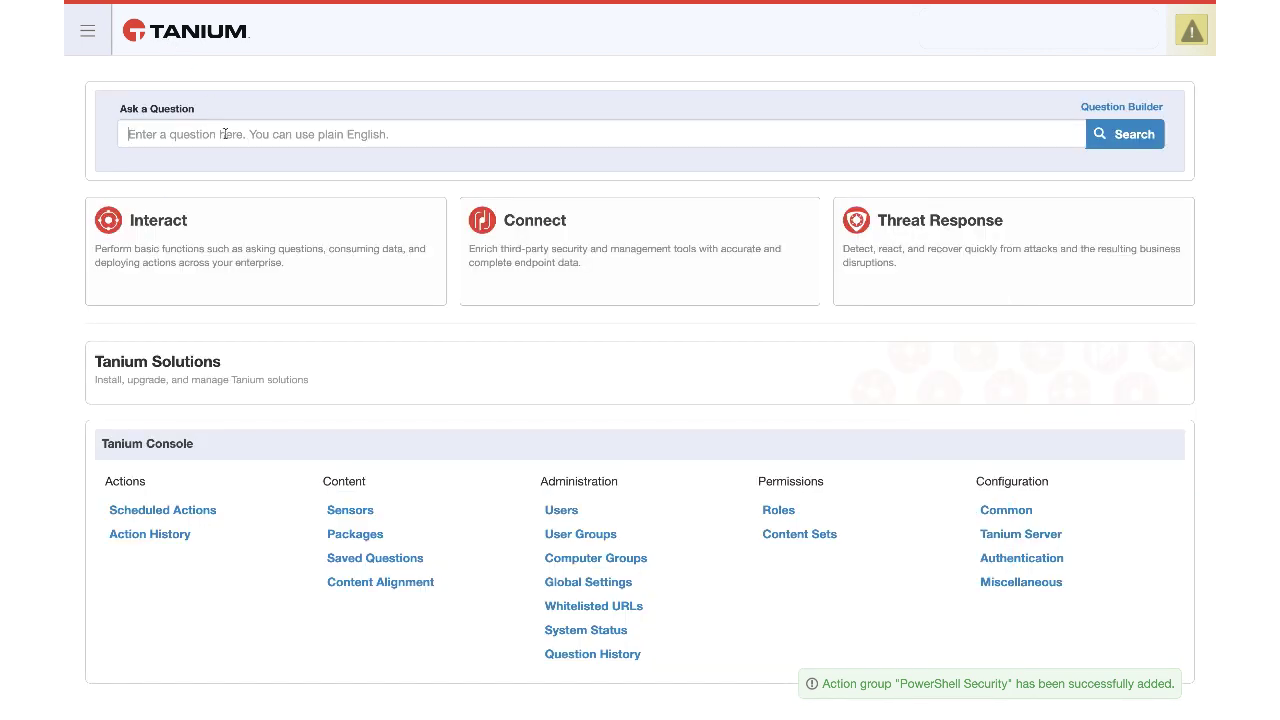
left_click(226, 138)
type("online")
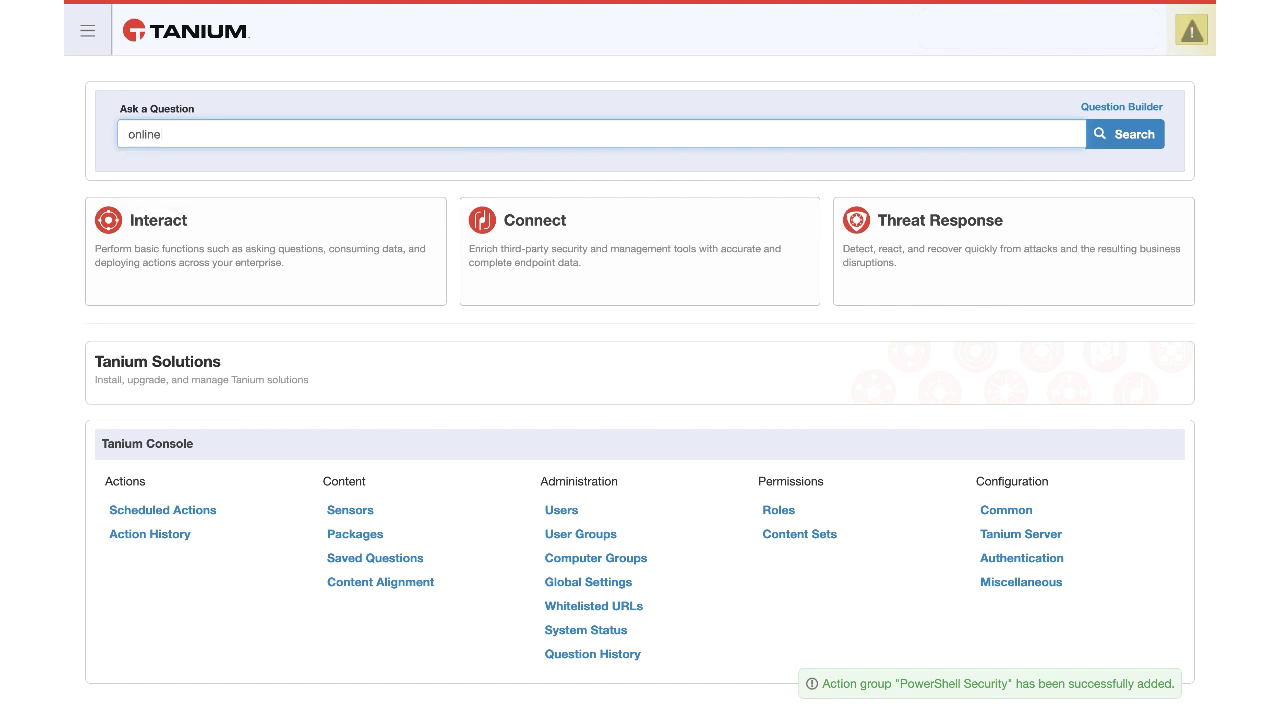
key("Return")
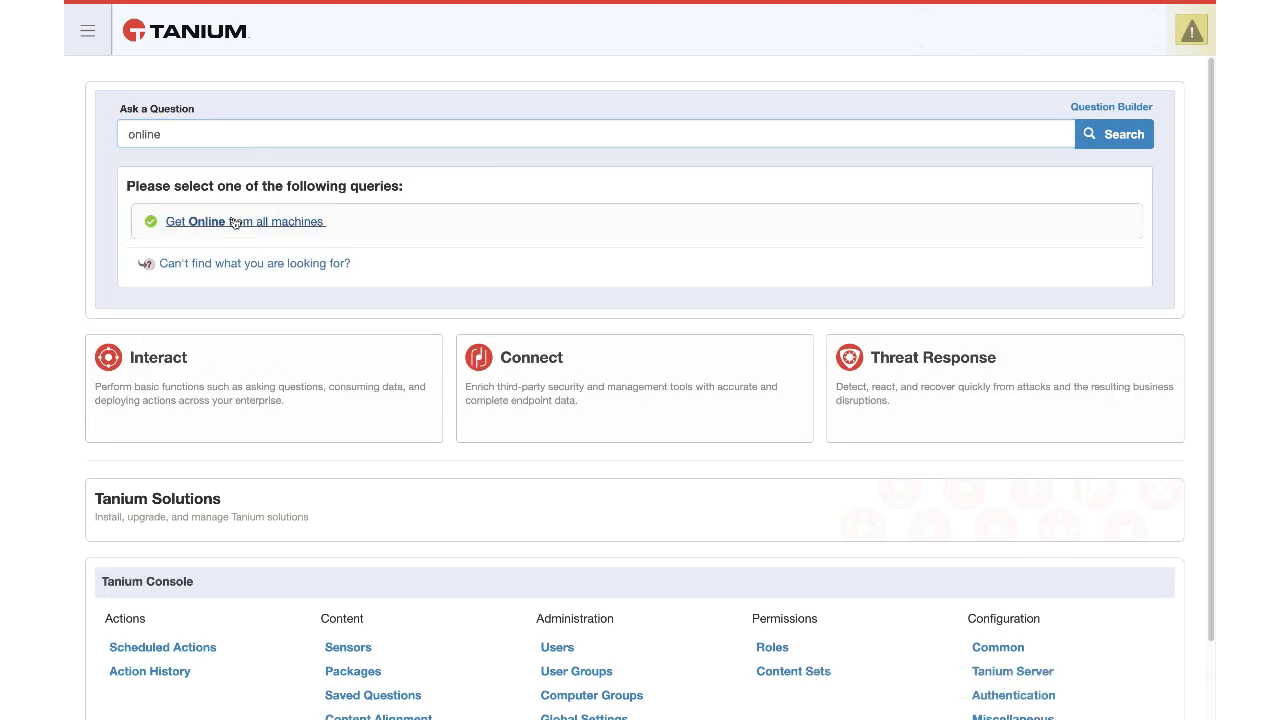
left_click(233, 221)
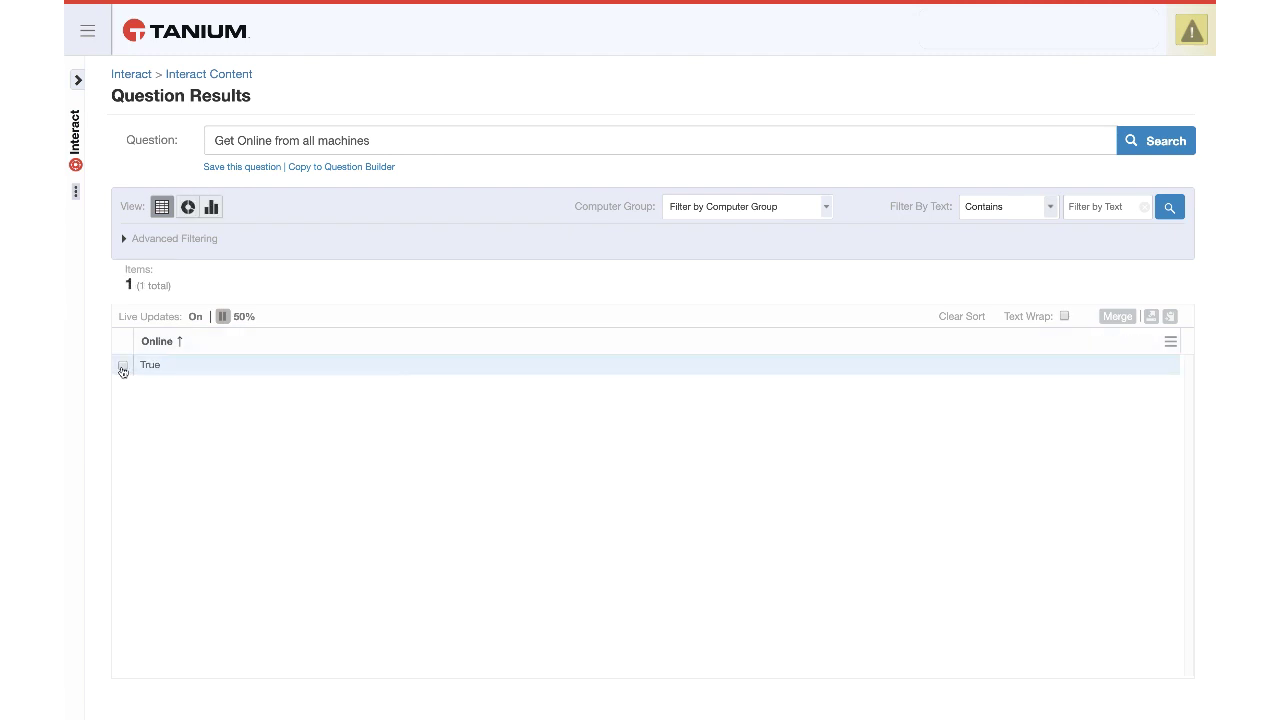
left_click(122, 367)
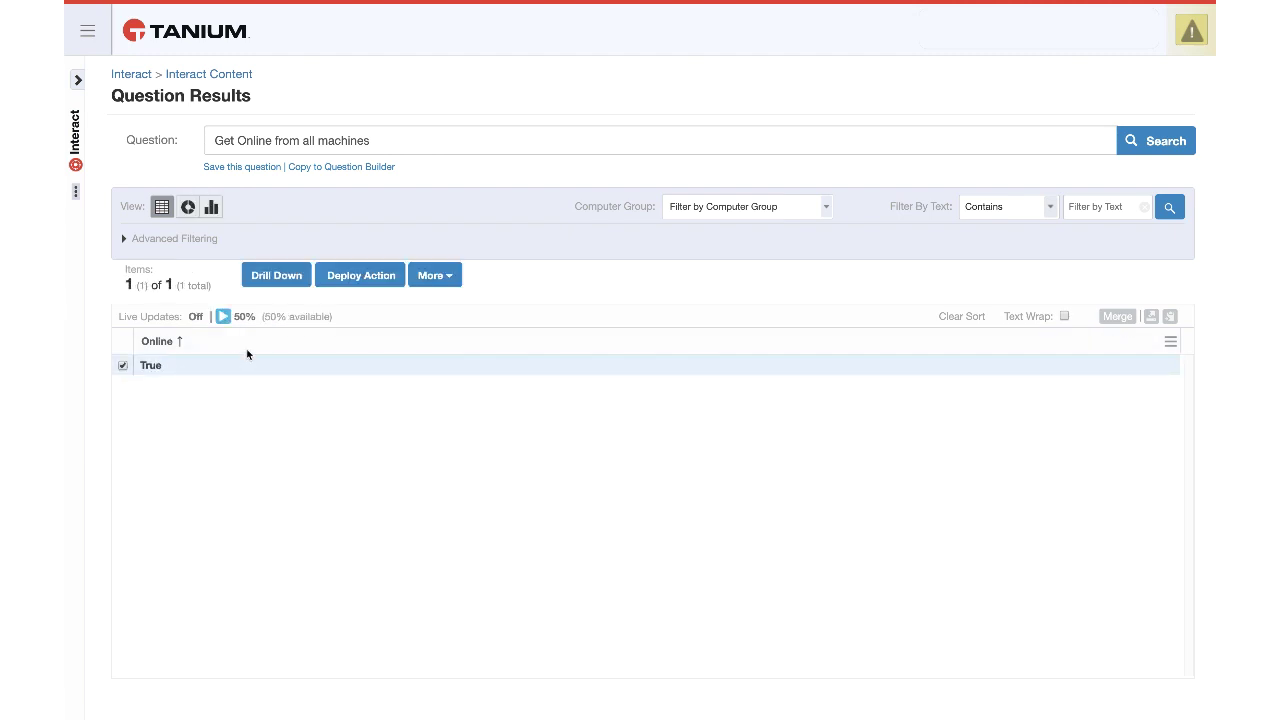
Start a Deploy Action using the PowerShell Policy Set package.
left_click(376, 278)
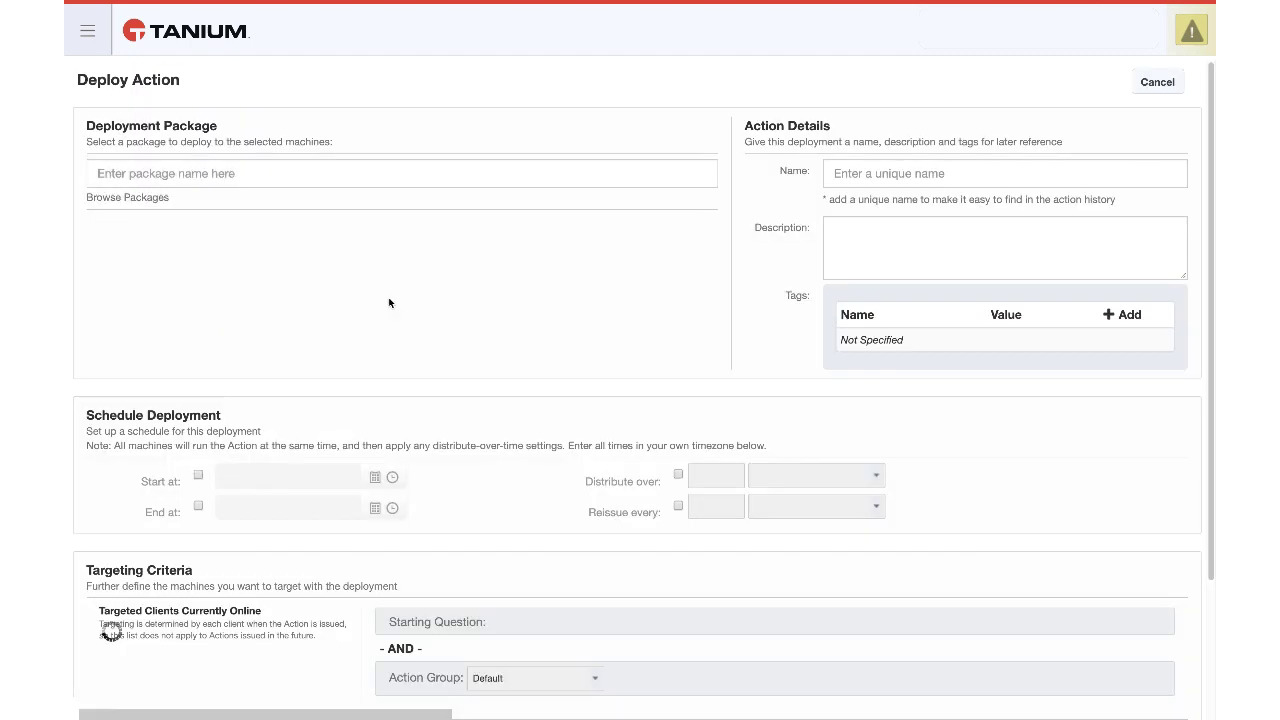
left_click(385, 175)
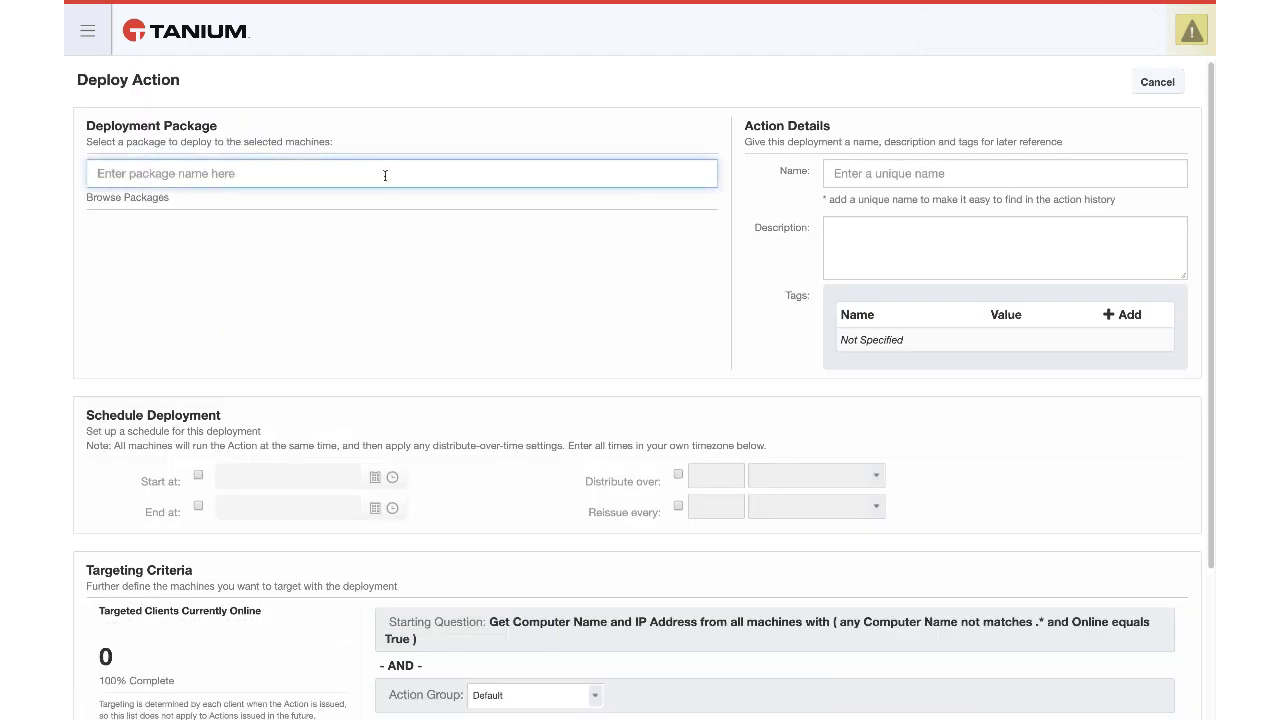
type("policy")
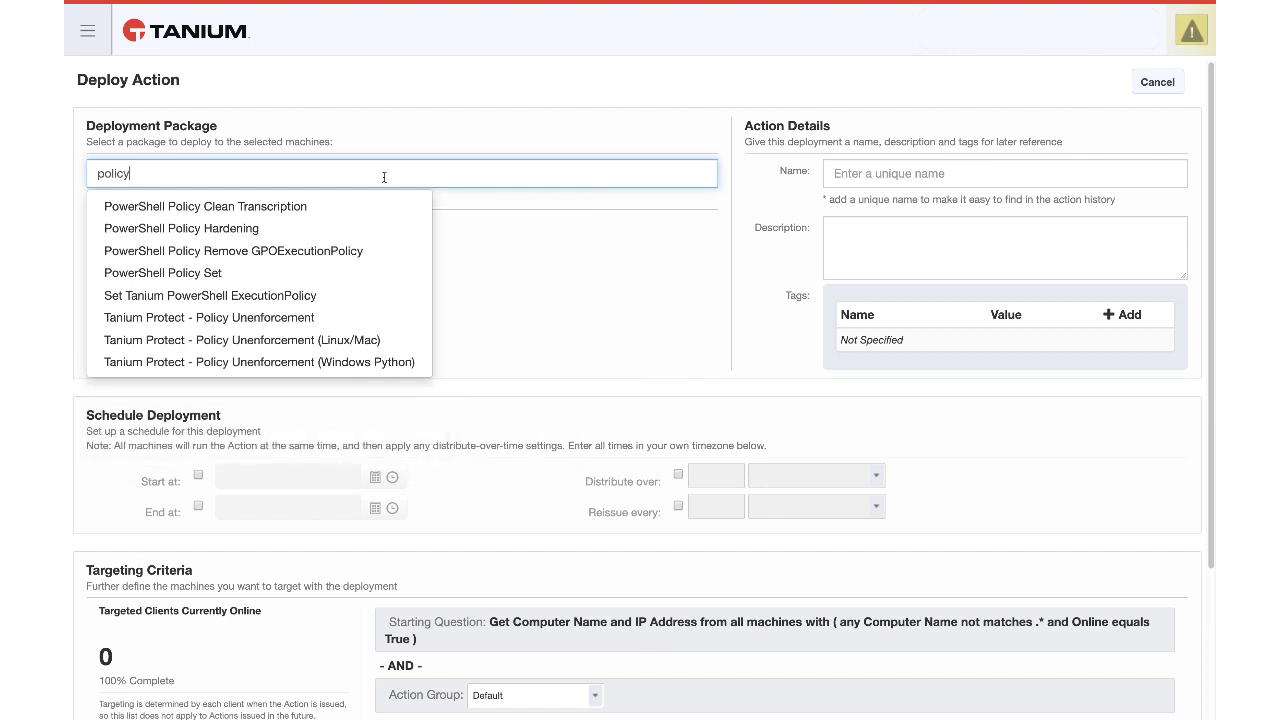
left_click(262, 273)
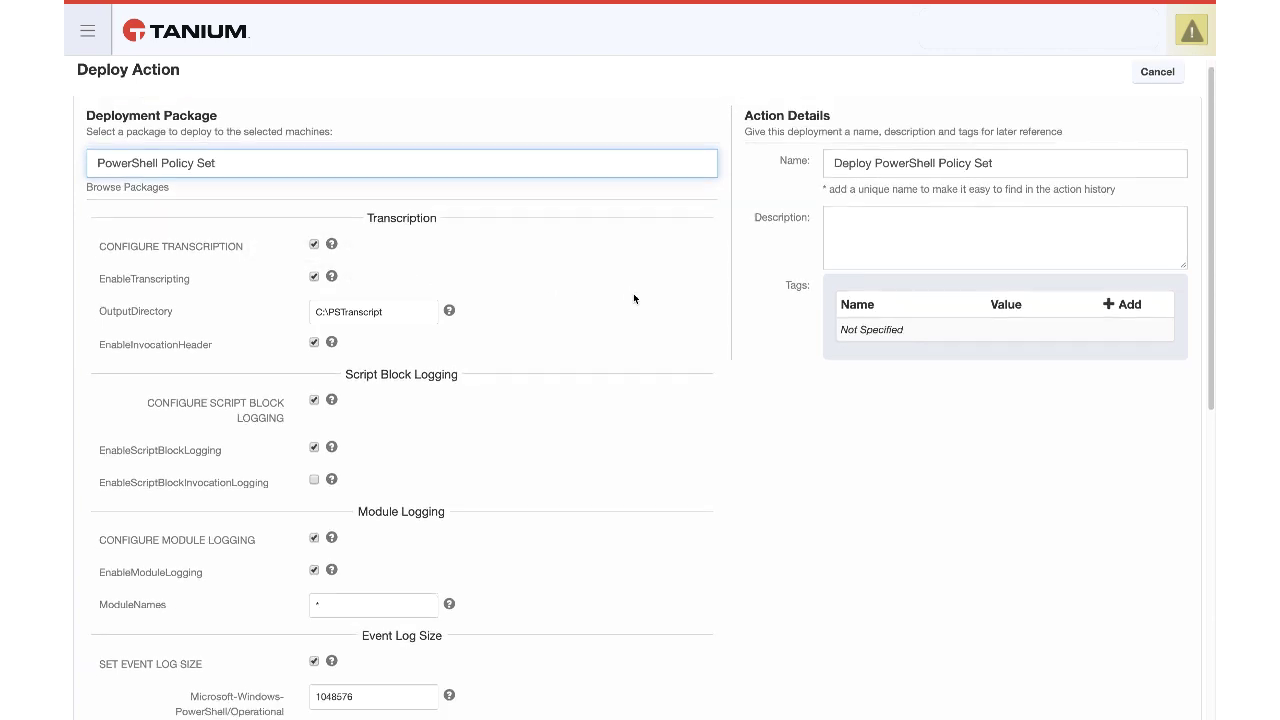
Review the package parameters, keeping both event log sizes at 1048576.
scroll(633, 298, "down", 2)
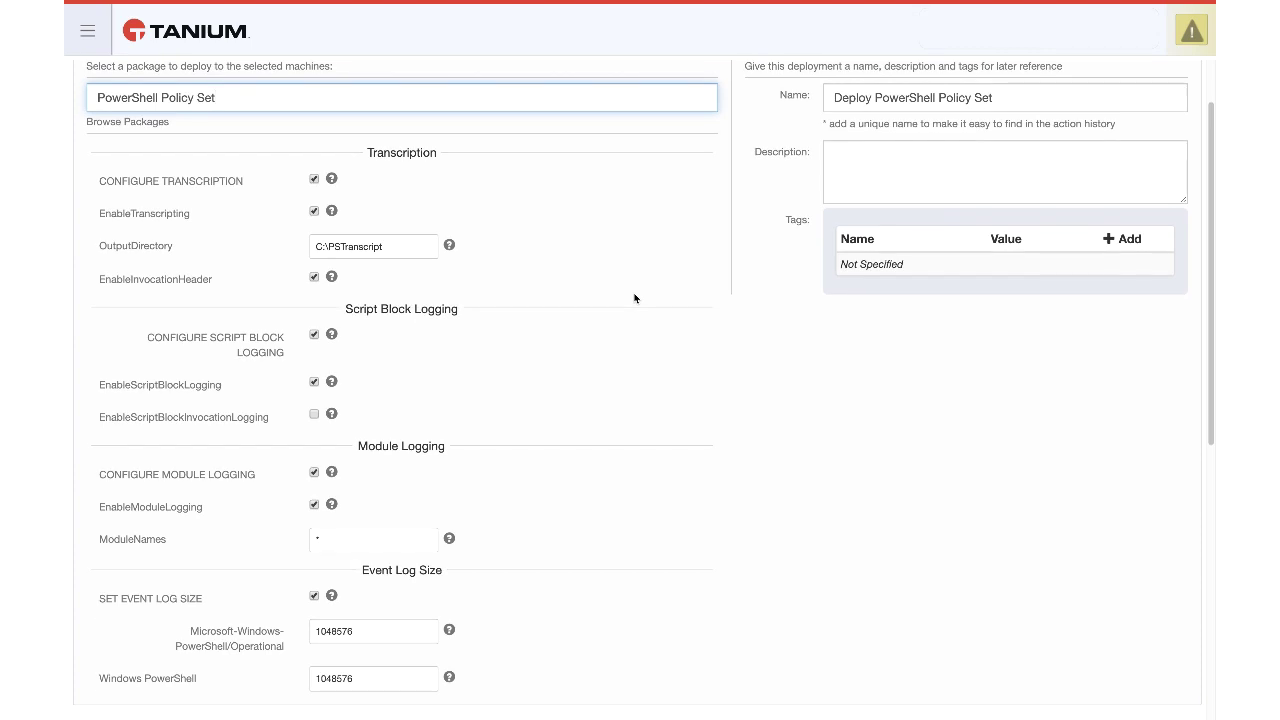
mouse_move(333, 180)
mouse_move(448, 244)
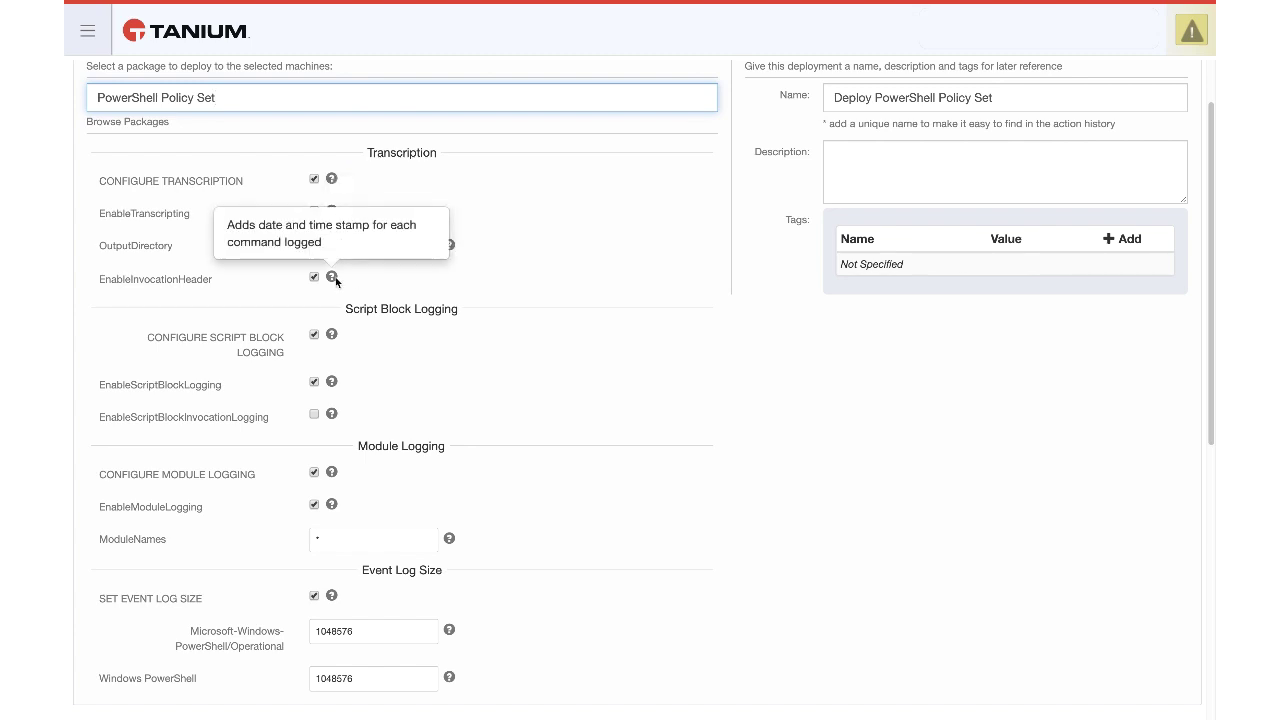
scroll(687, 357, "down", 1)
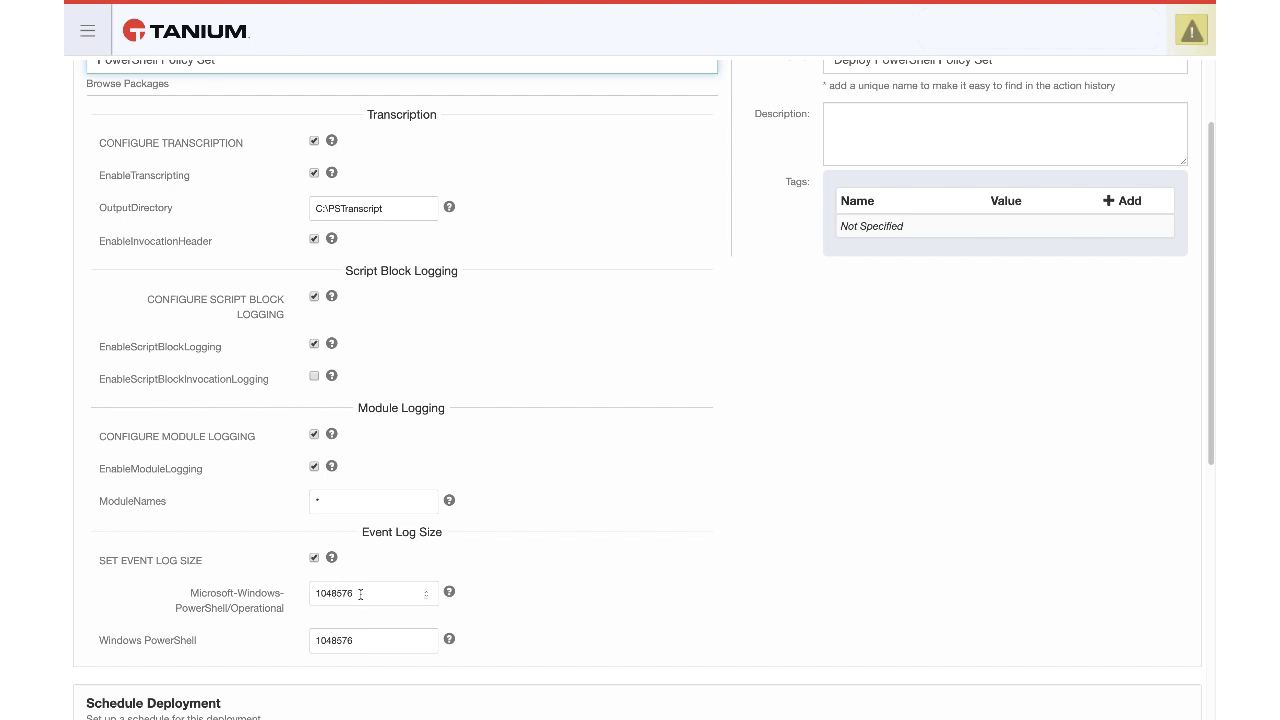
left_click(360, 593)
double_click(323, 593)
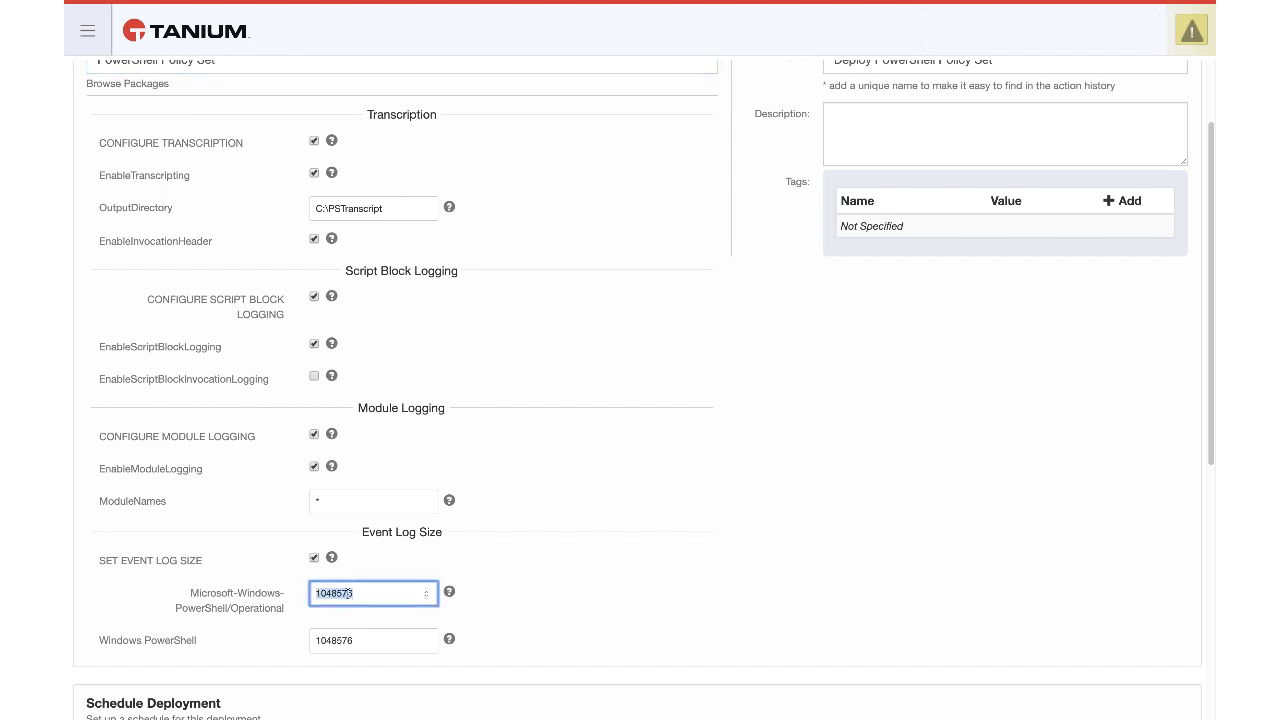
left_click(547, 589)
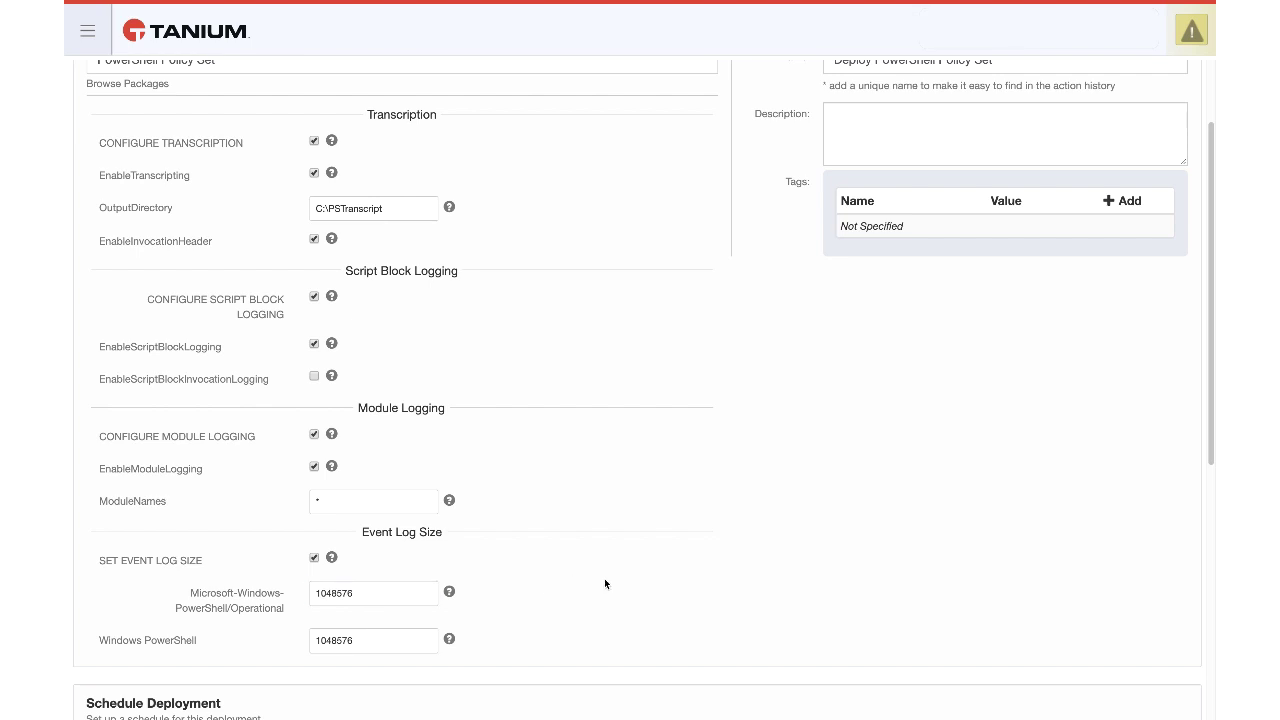
scroll(604, 584, "up", 2)
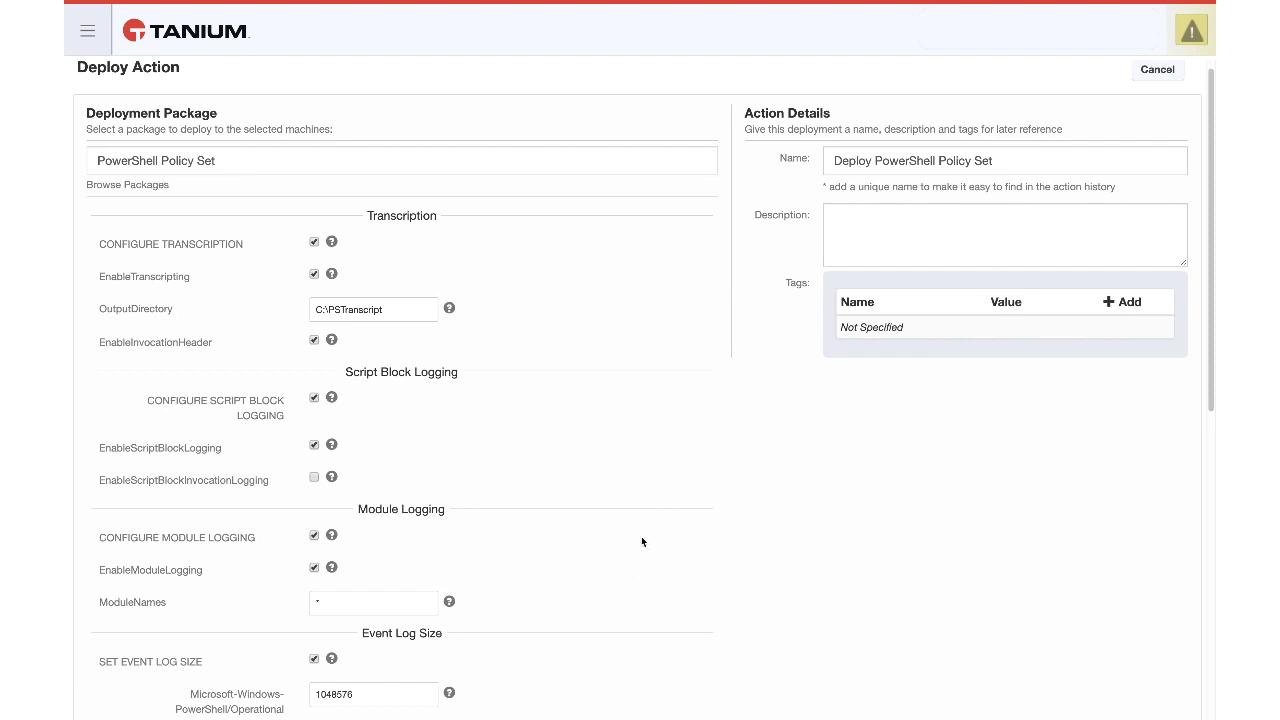
scroll(641, 543, "down", 7)
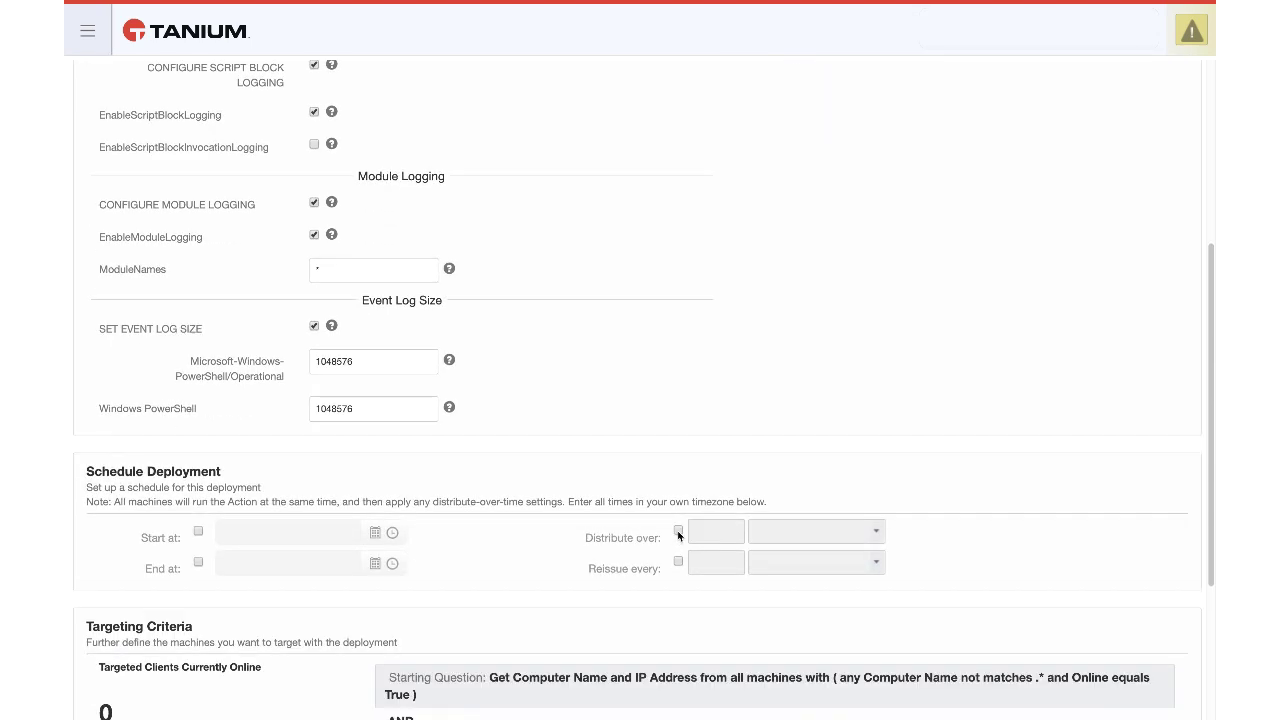
Distribute the deployment over 30 minutes and reissue it every 1 hour.
left_click(678, 532)
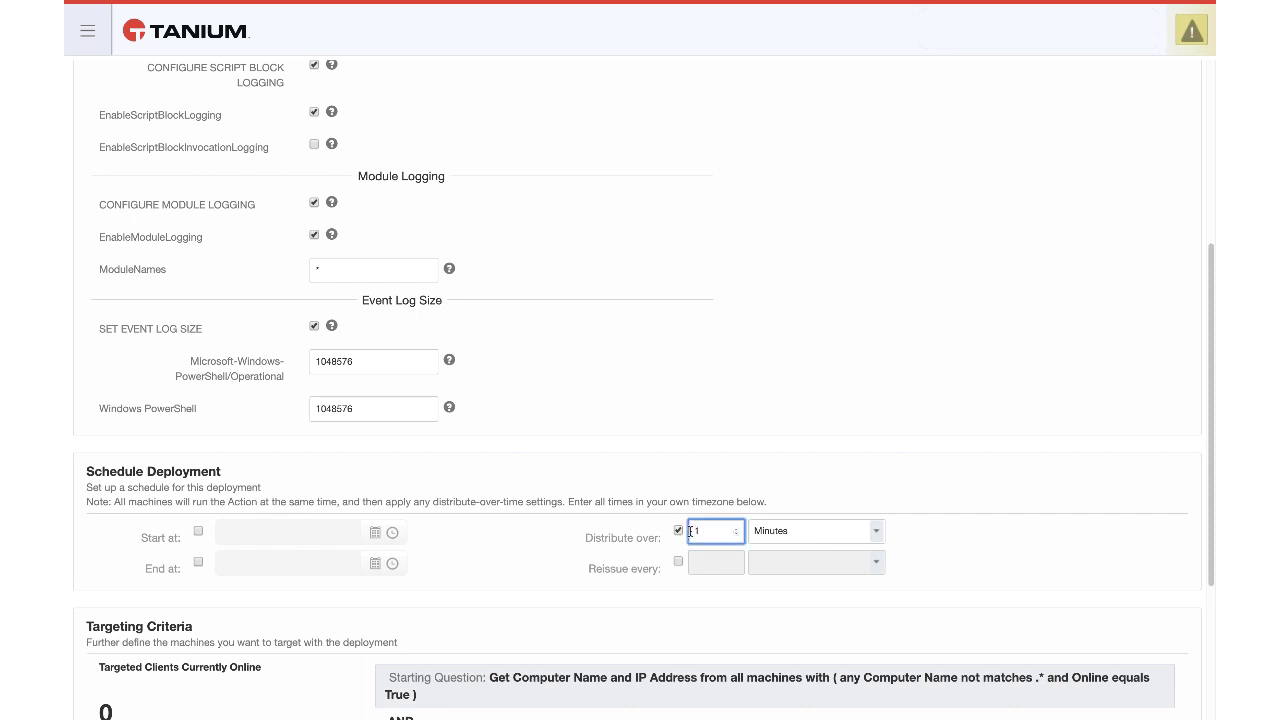
type("30")
left_click(678, 561)
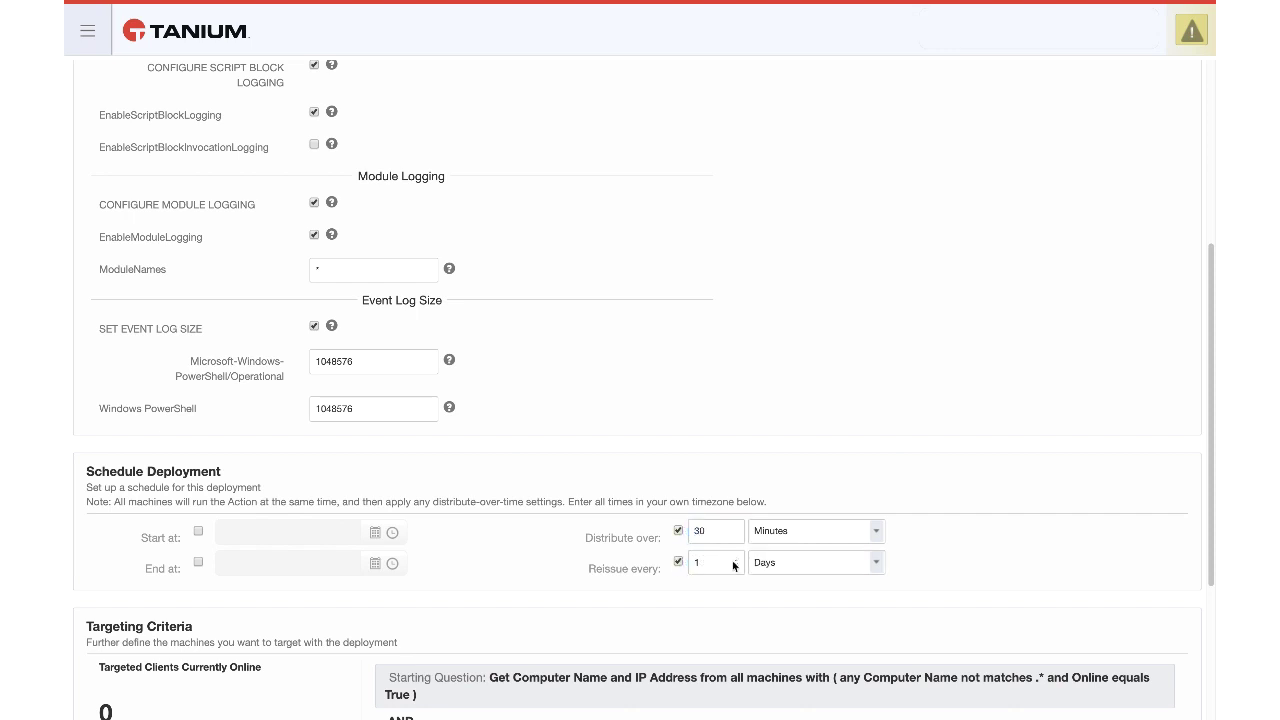
left_click(825, 569)
left_click(816, 548)
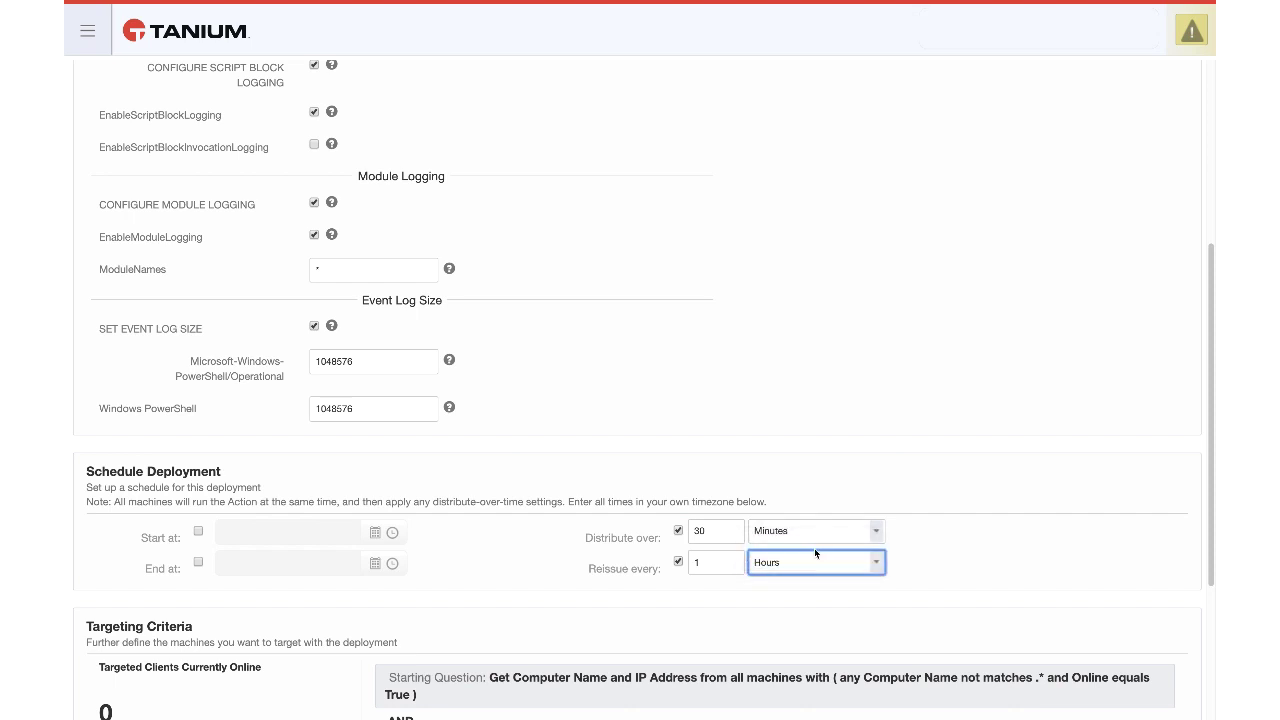
left_click(953, 550)
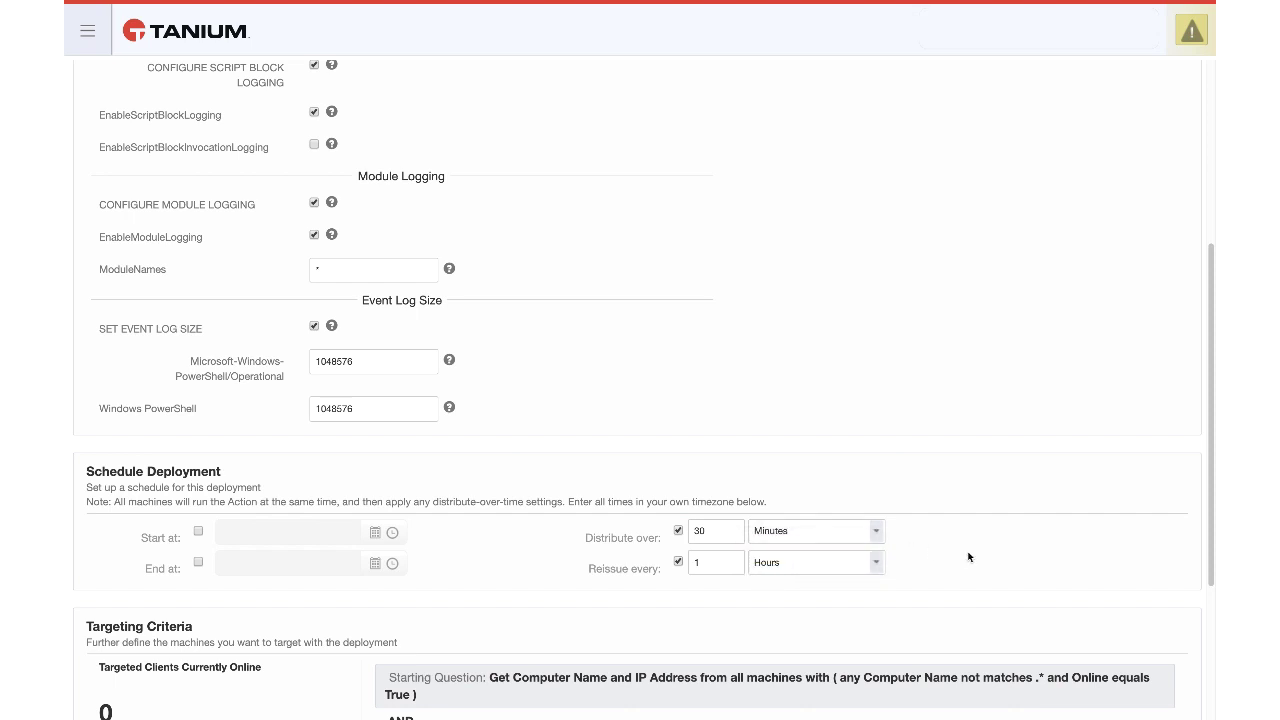
scroll(983, 555, "down", 5)
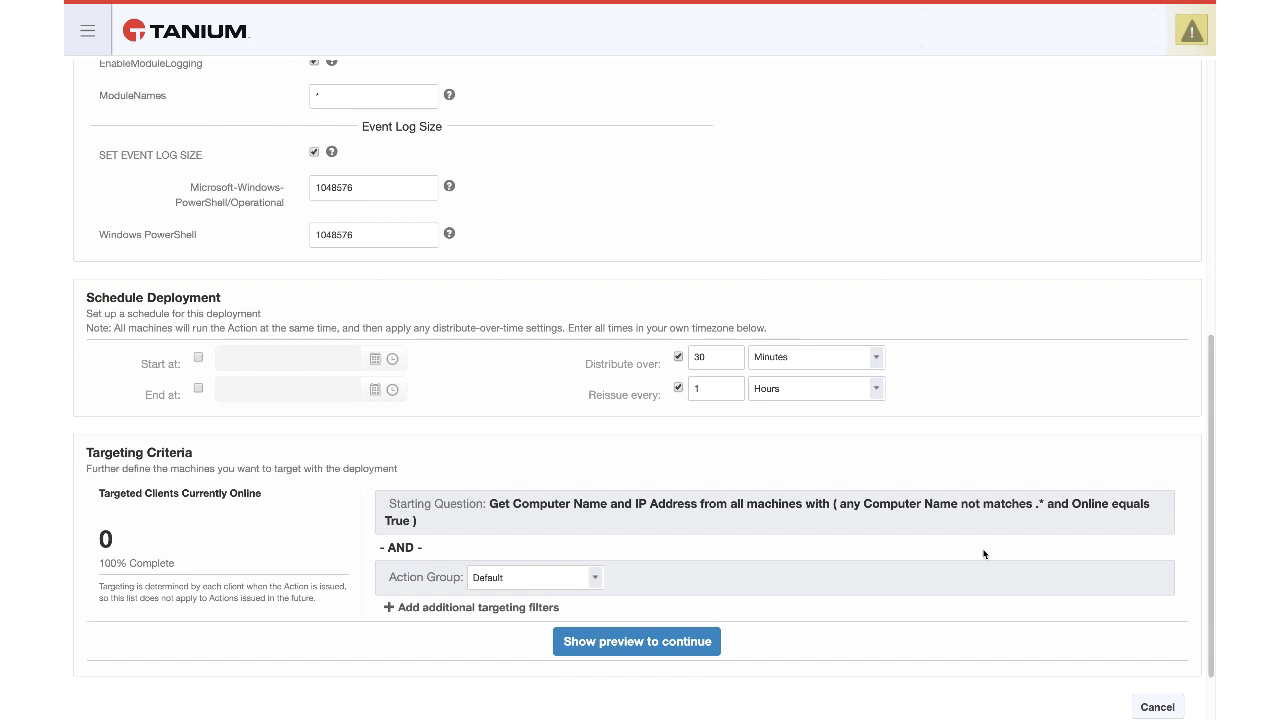
scroll(983, 553, "up", 8)
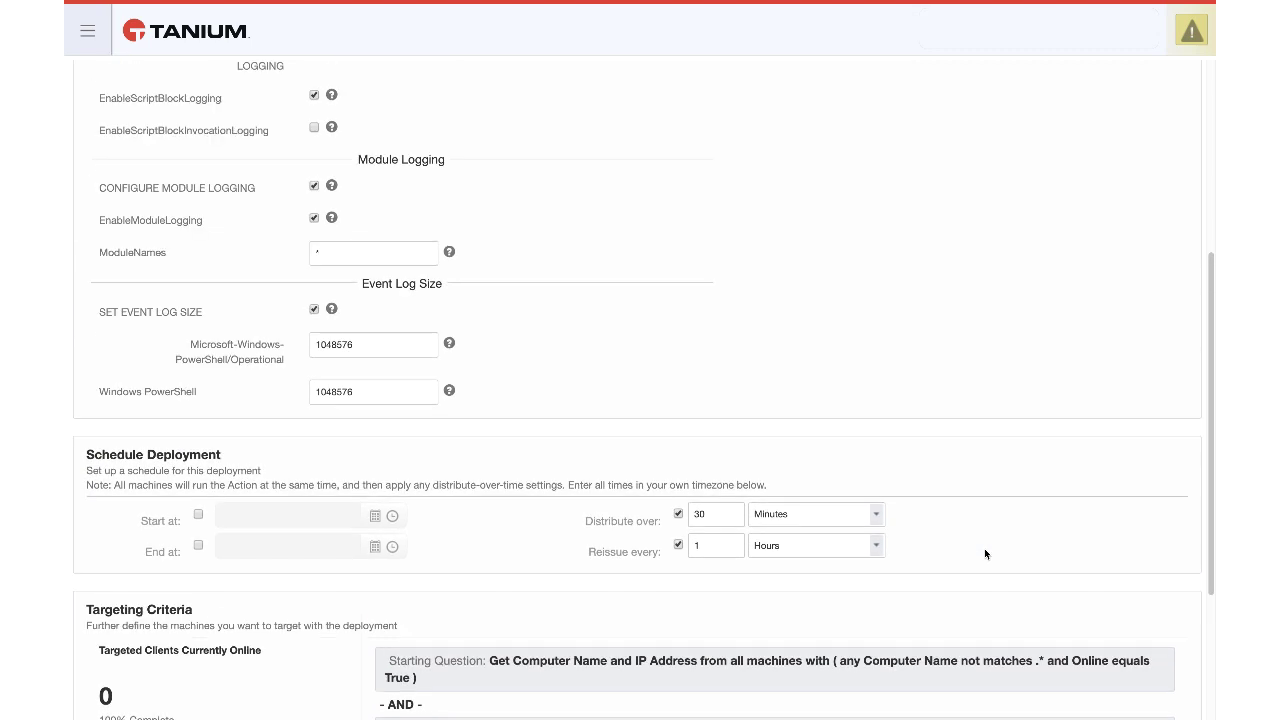
scroll(985, 554, "up", 3)
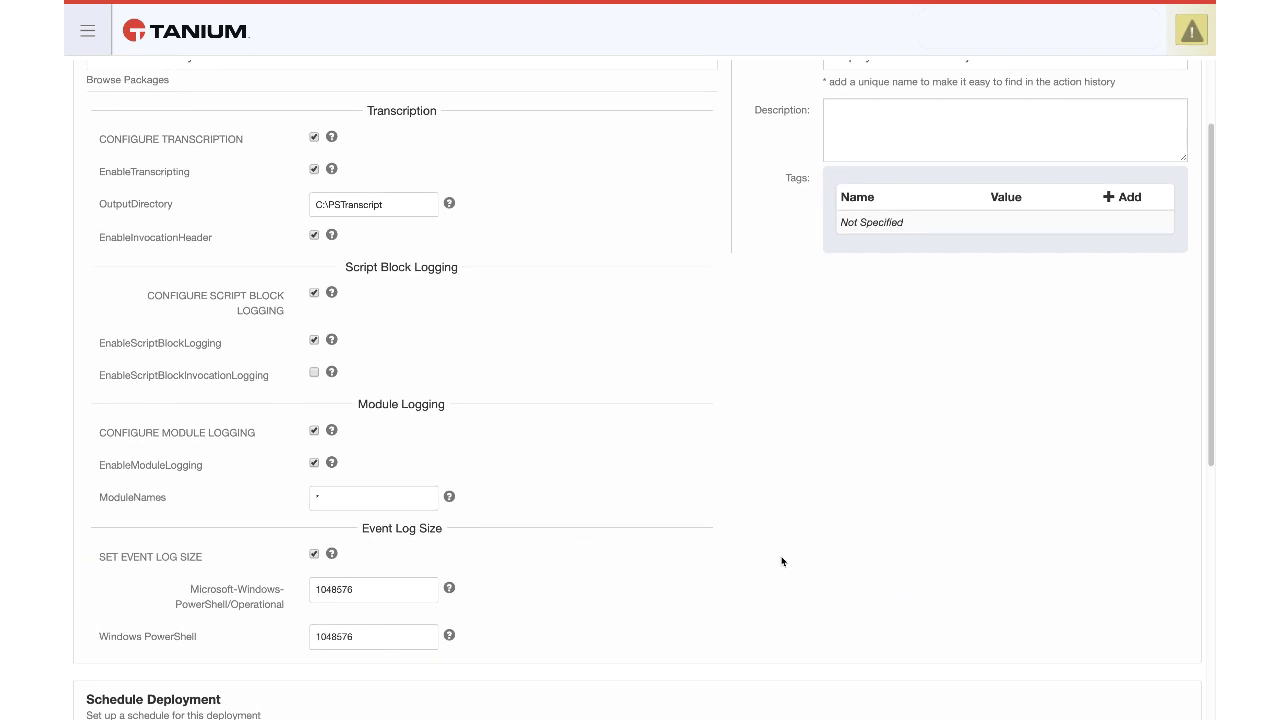
scroll(781, 556, "down", 2)
scroll(781, 558, "down", 5)
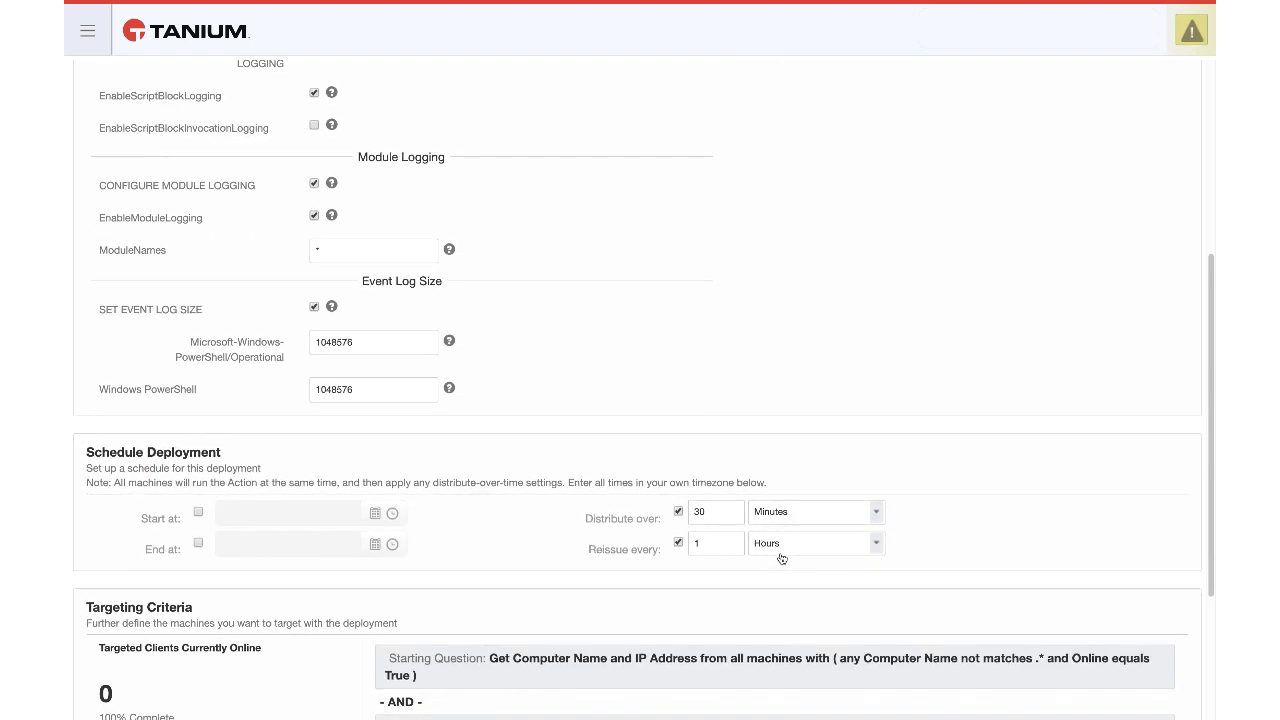
Assign the PowerShell Security action group, preview targets, and deploy to the 2 clients.
scroll(780, 558, "down", 1)
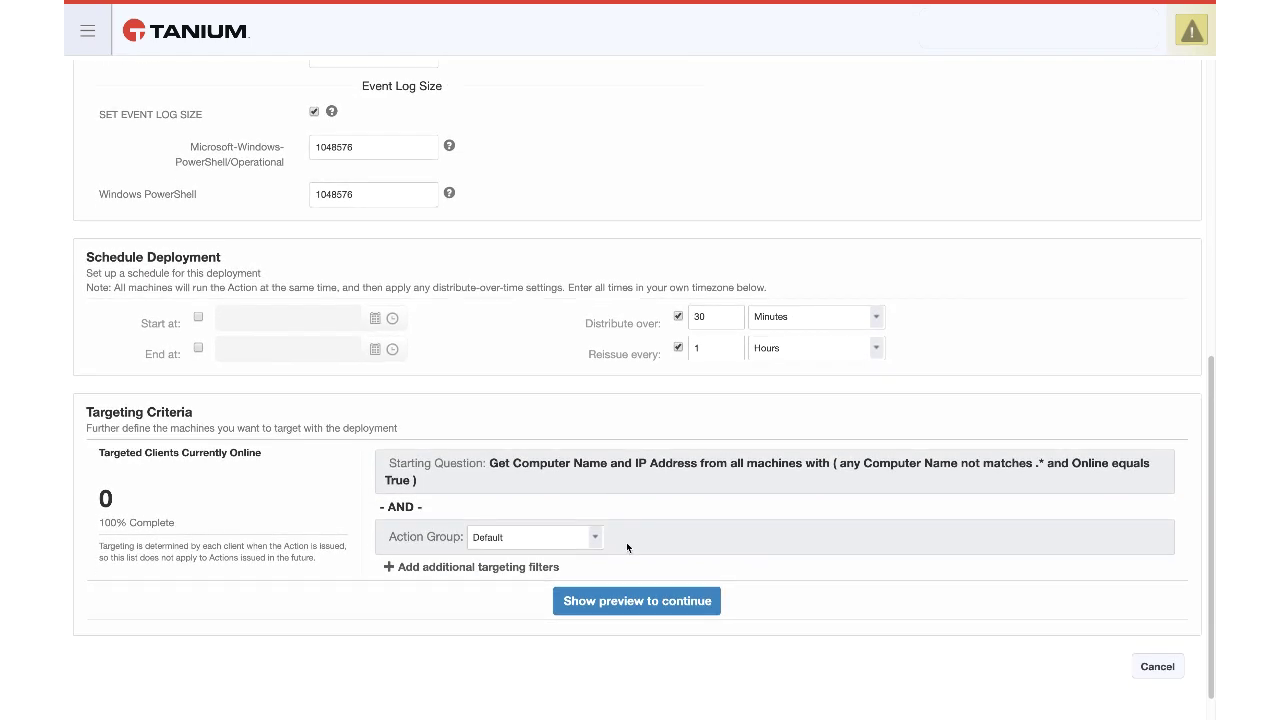
left_click(559, 541)
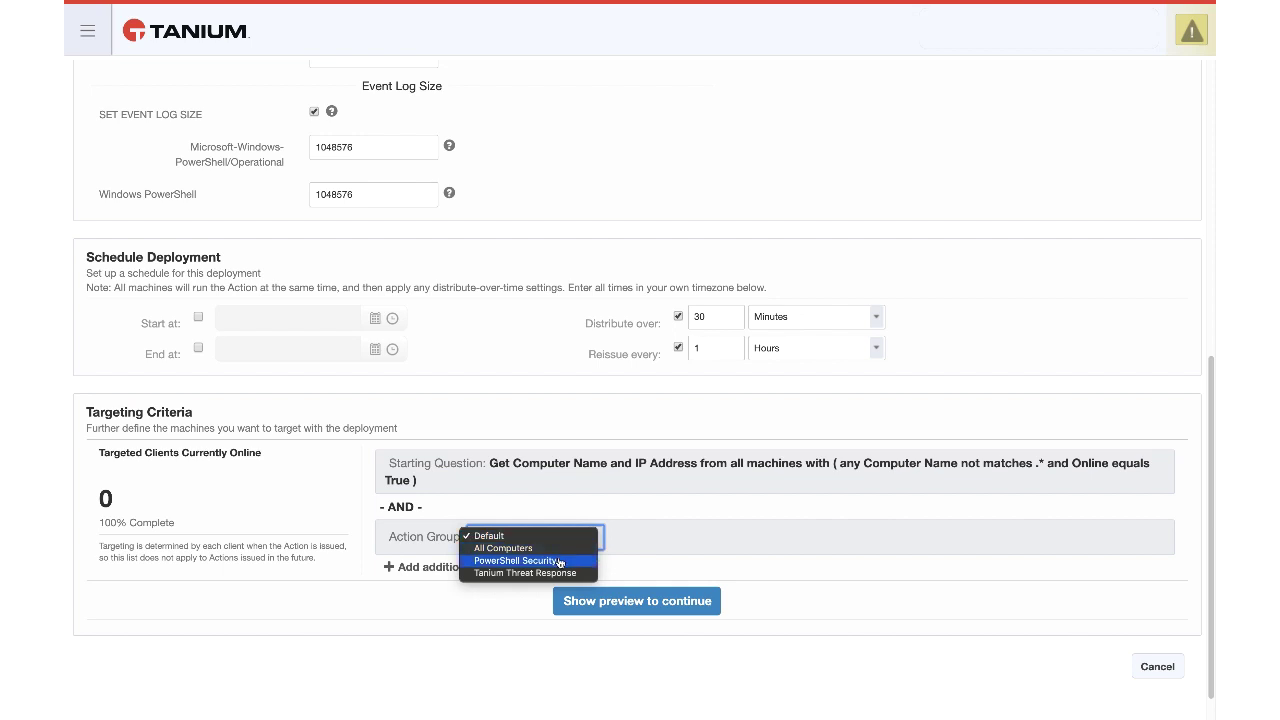
key("Escape")
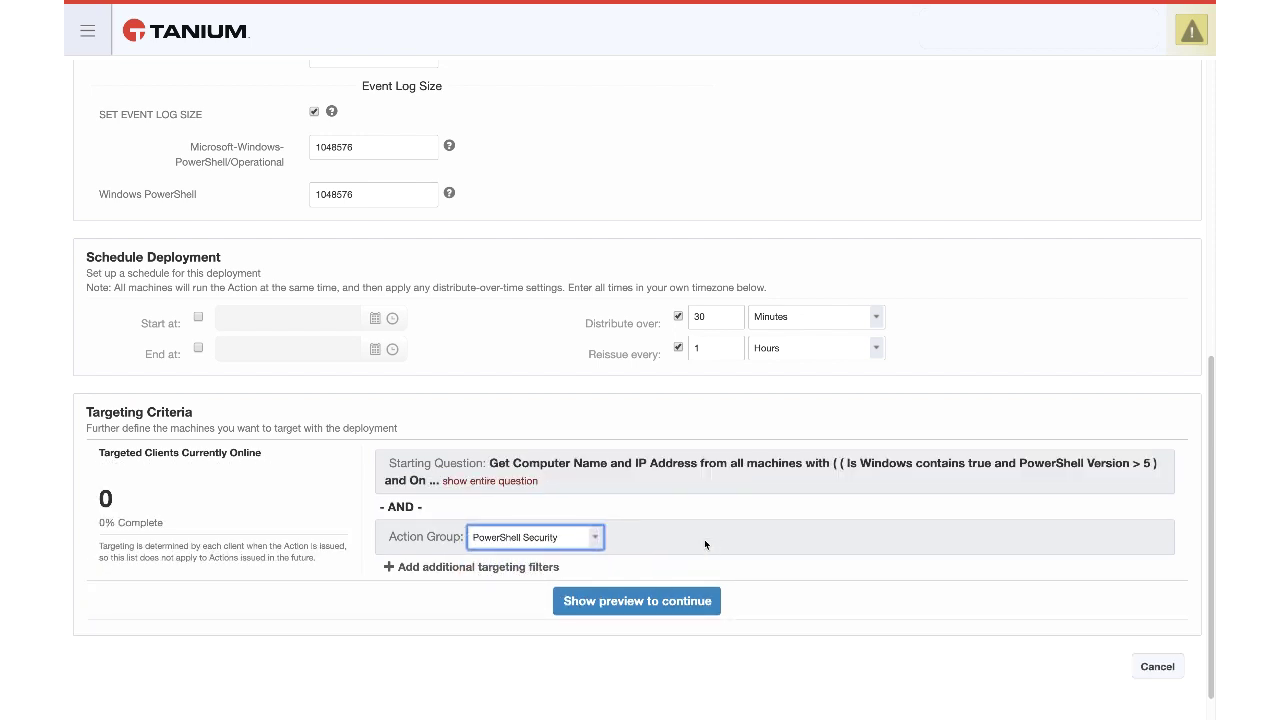
left_click(660, 604)
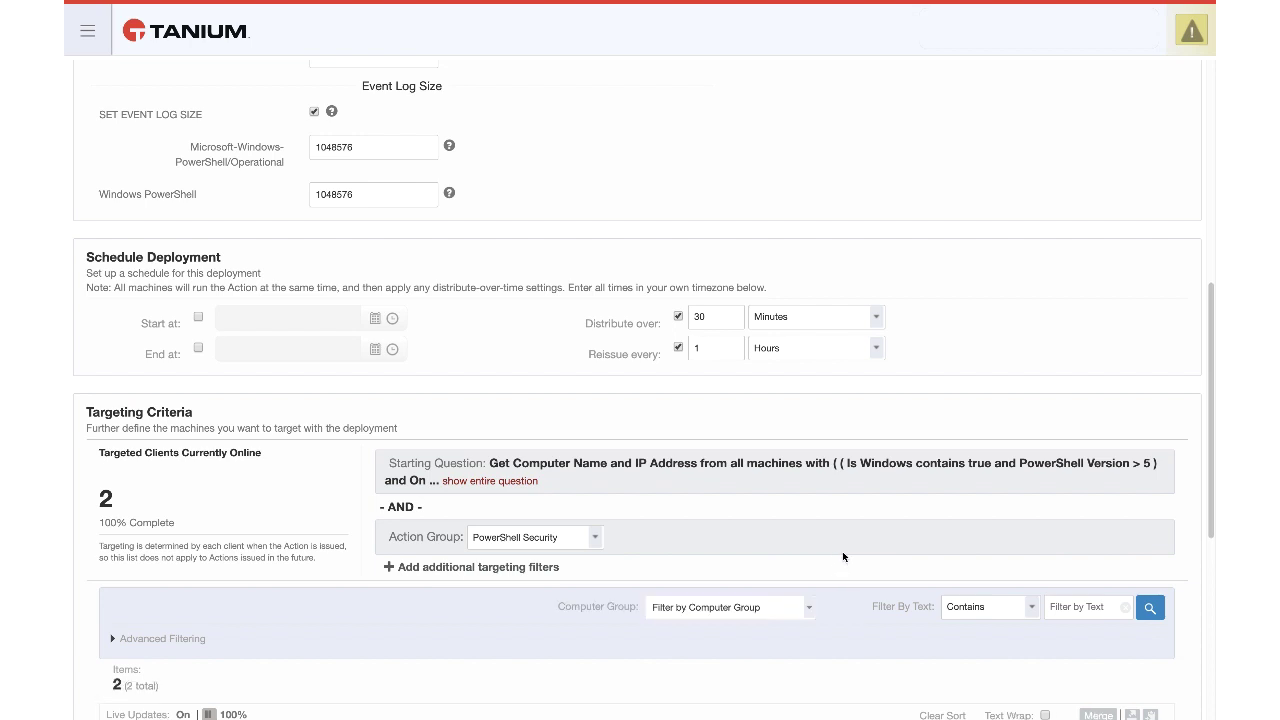
scroll(842, 550, "down", 5)
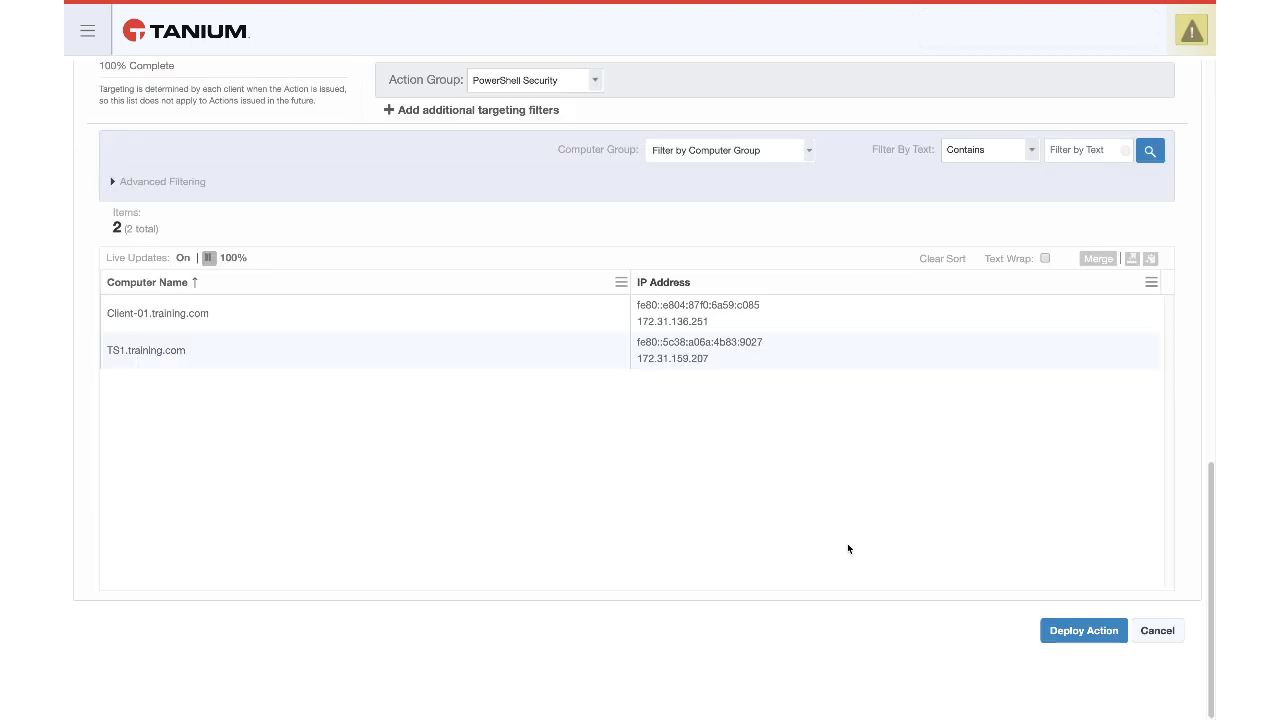
left_click(1072, 636)
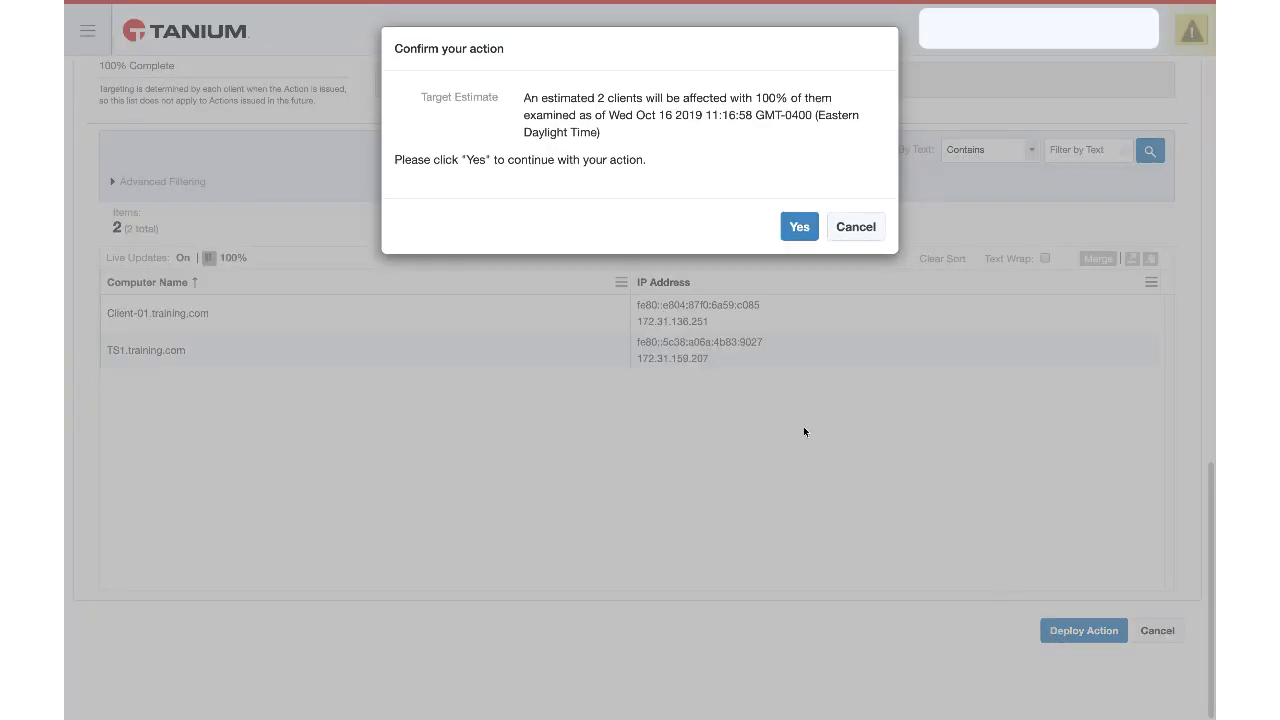
left_click(799, 228)
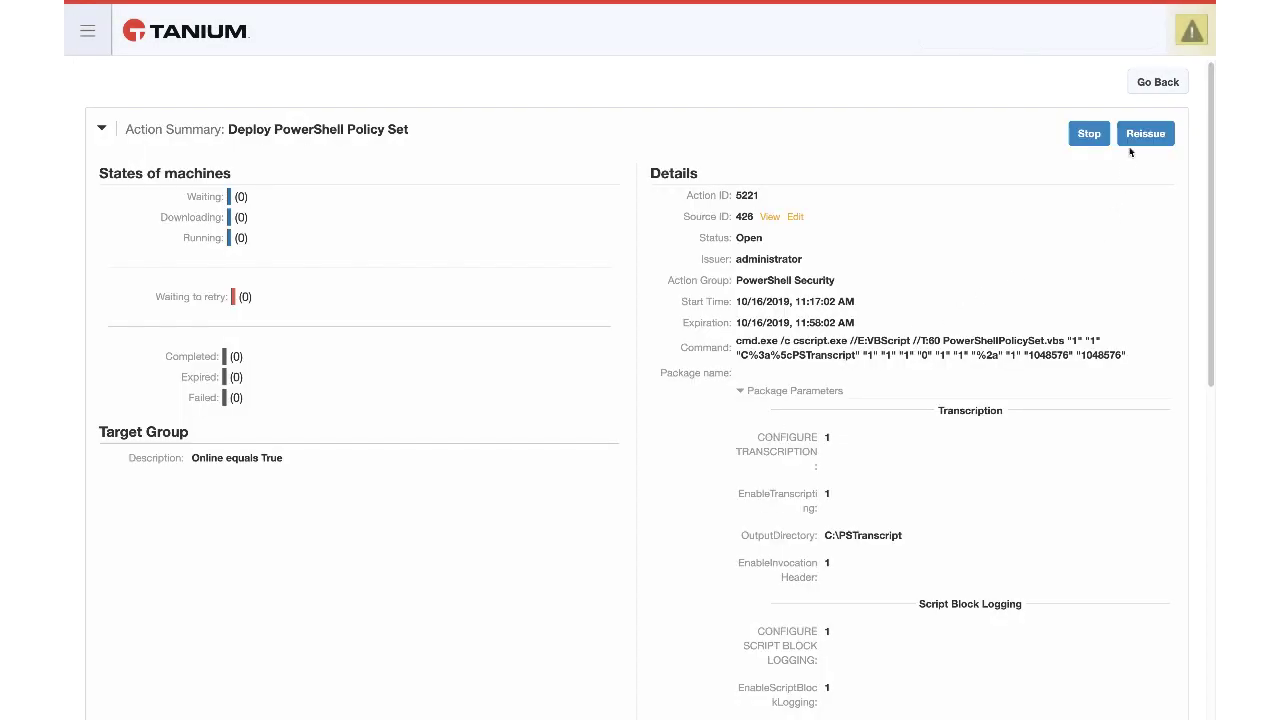
Go back to the 'Get Online from all machines' question results page.
left_click(1153, 90)
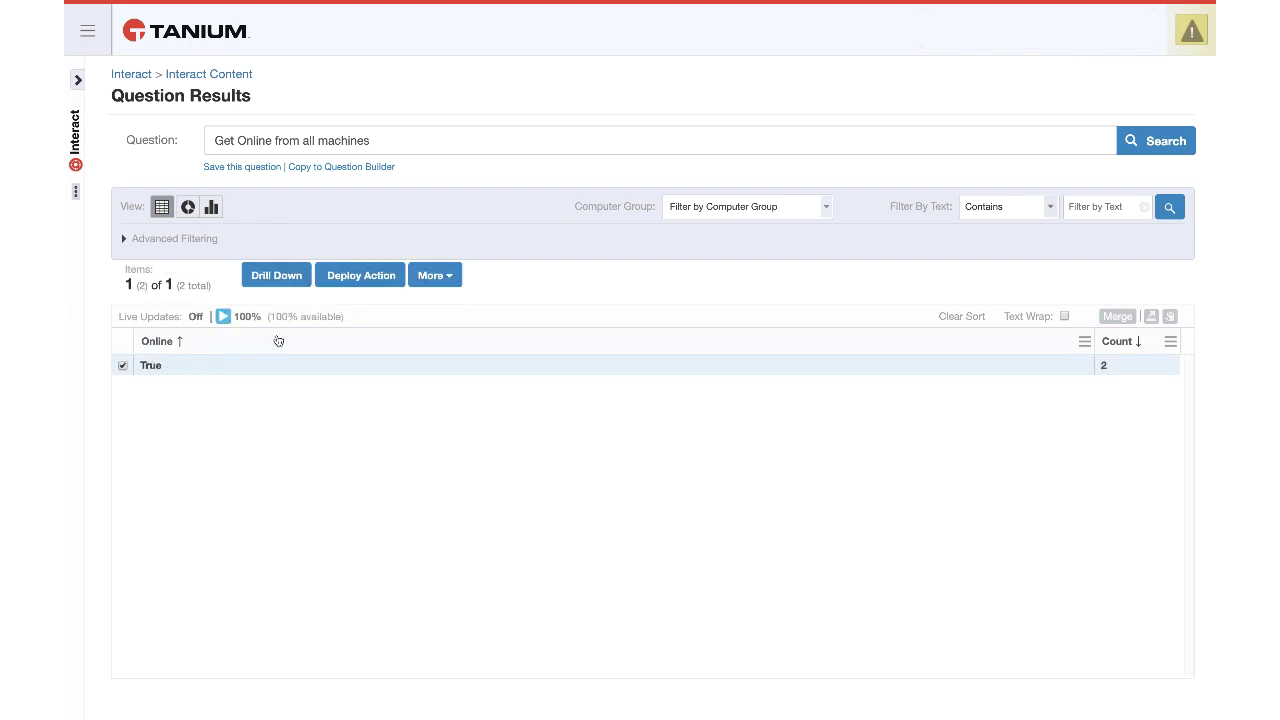
Start a new action for the online machines using the PowerShell Policy Clean Transcription package.
left_click(365, 278)
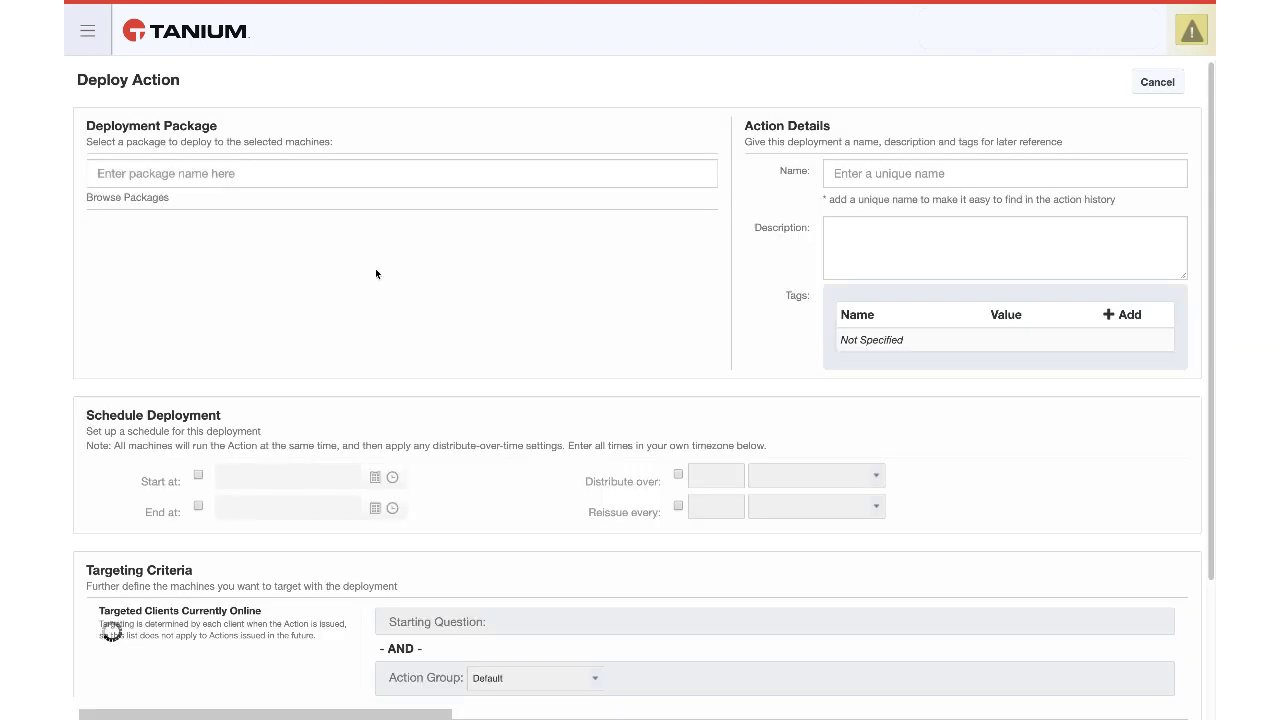
left_click(391, 173)
type("powershell")
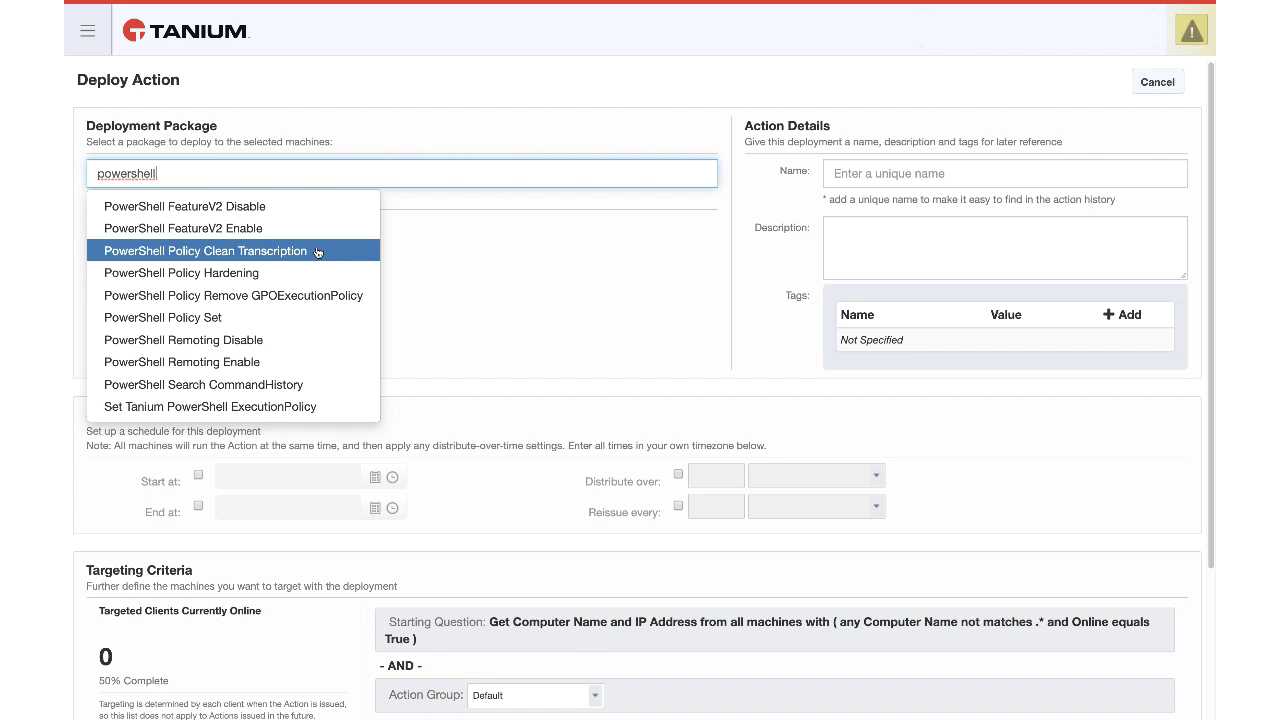
left_click(317, 251)
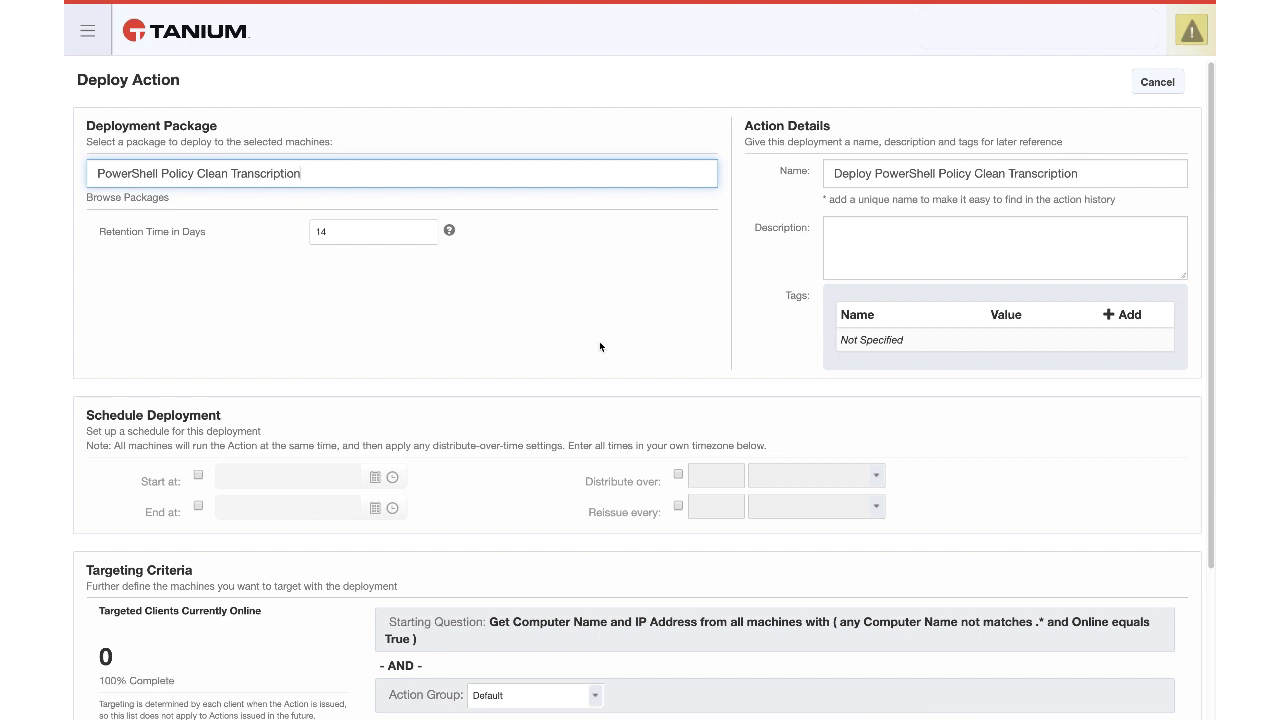
Distribute the action over 30 minutes and have it reissue every 7 hours.
left_click(679, 476)
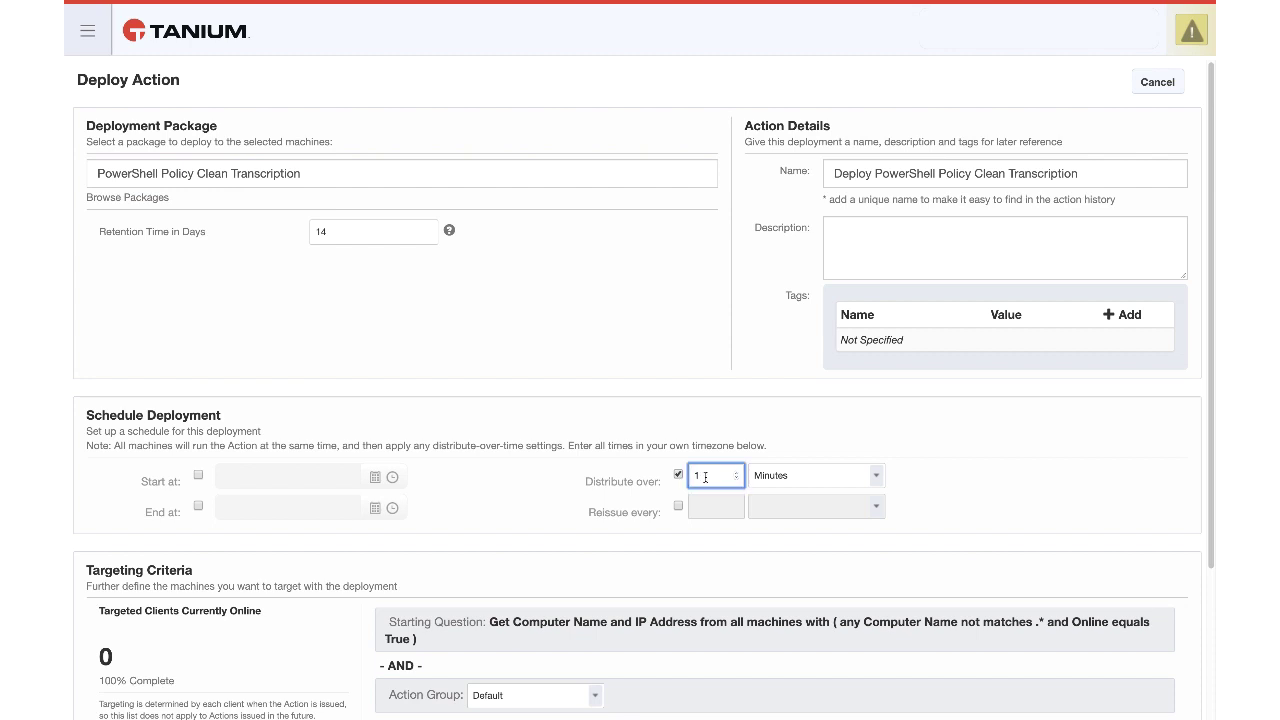
type("30")
left_click(678, 507)
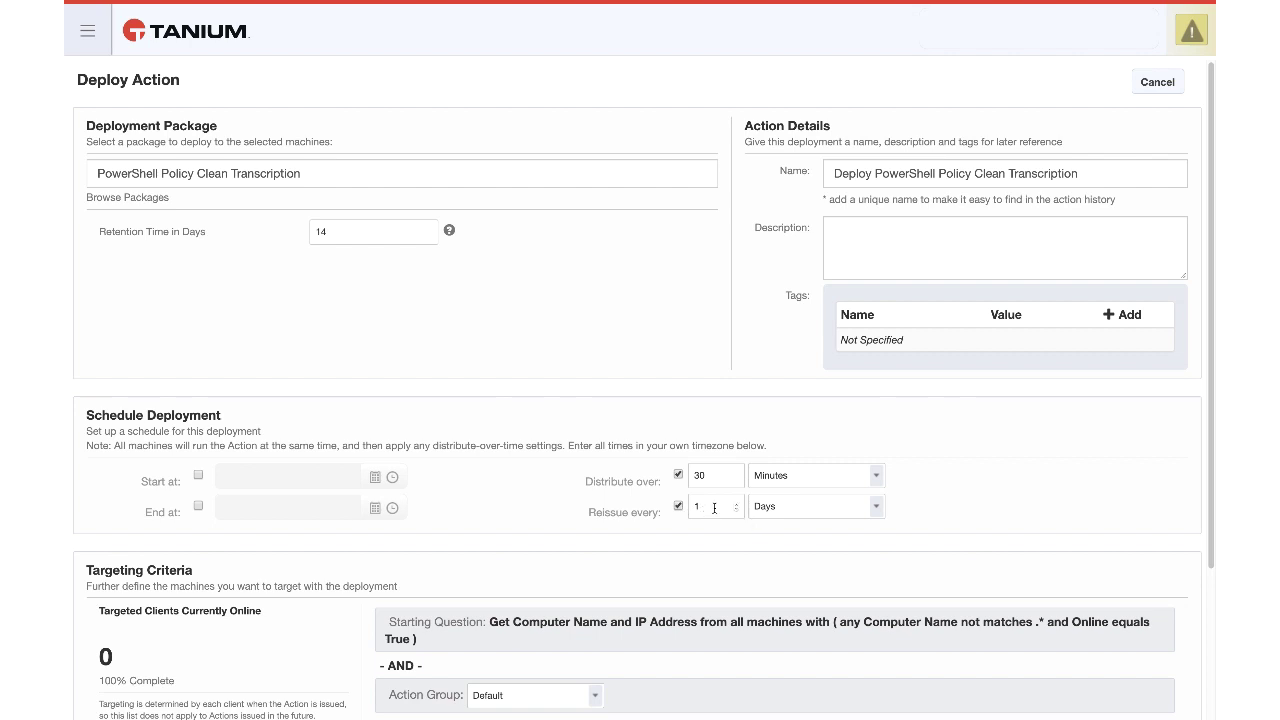
left_click(787, 511)
left_click(820, 494)
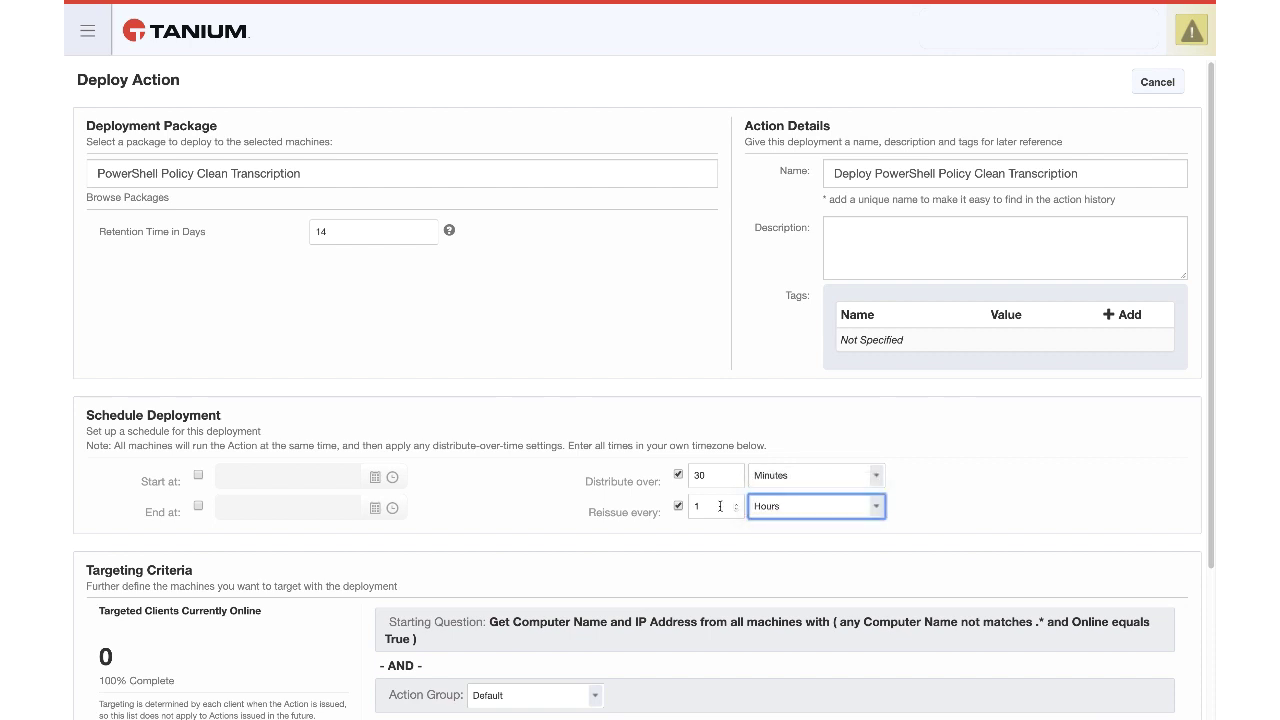
left_click(706, 507)
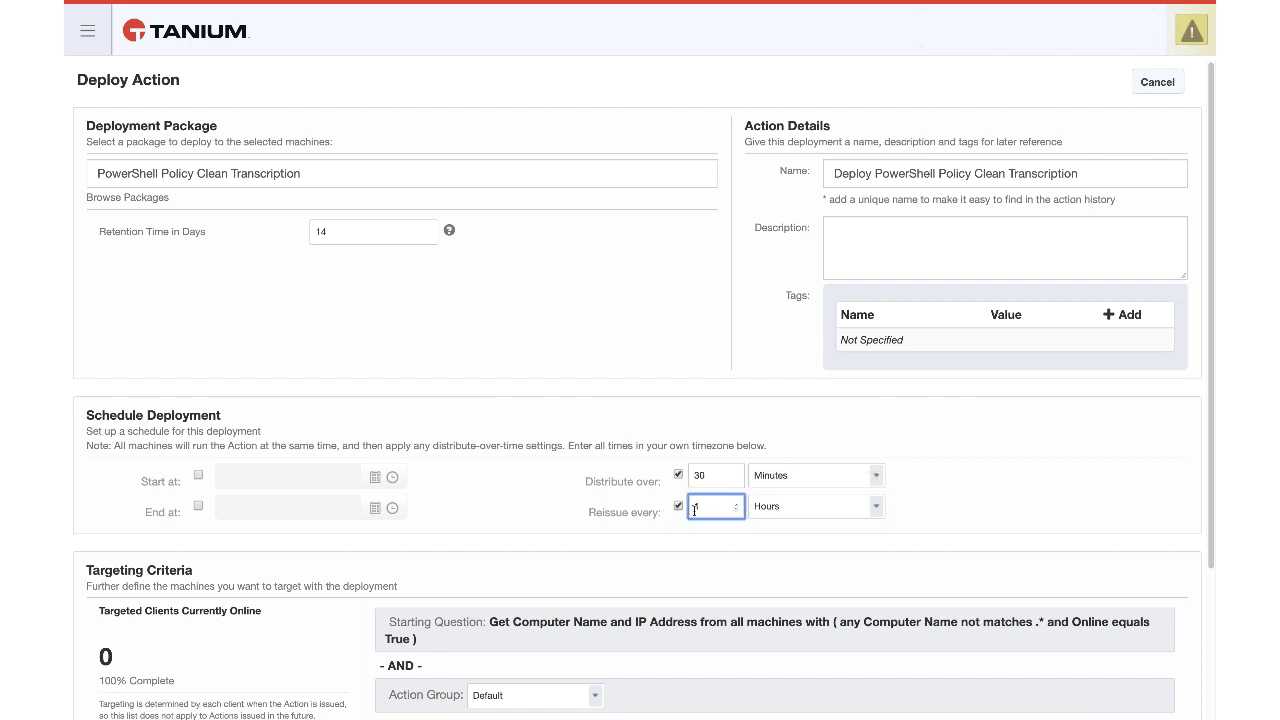
key("BackSpace")
type("7")
left_click(656, 569)
Assign it to the PowerShell Security action group, preview the targets, and deploy it.
scroll(519, 522, "down", 3)
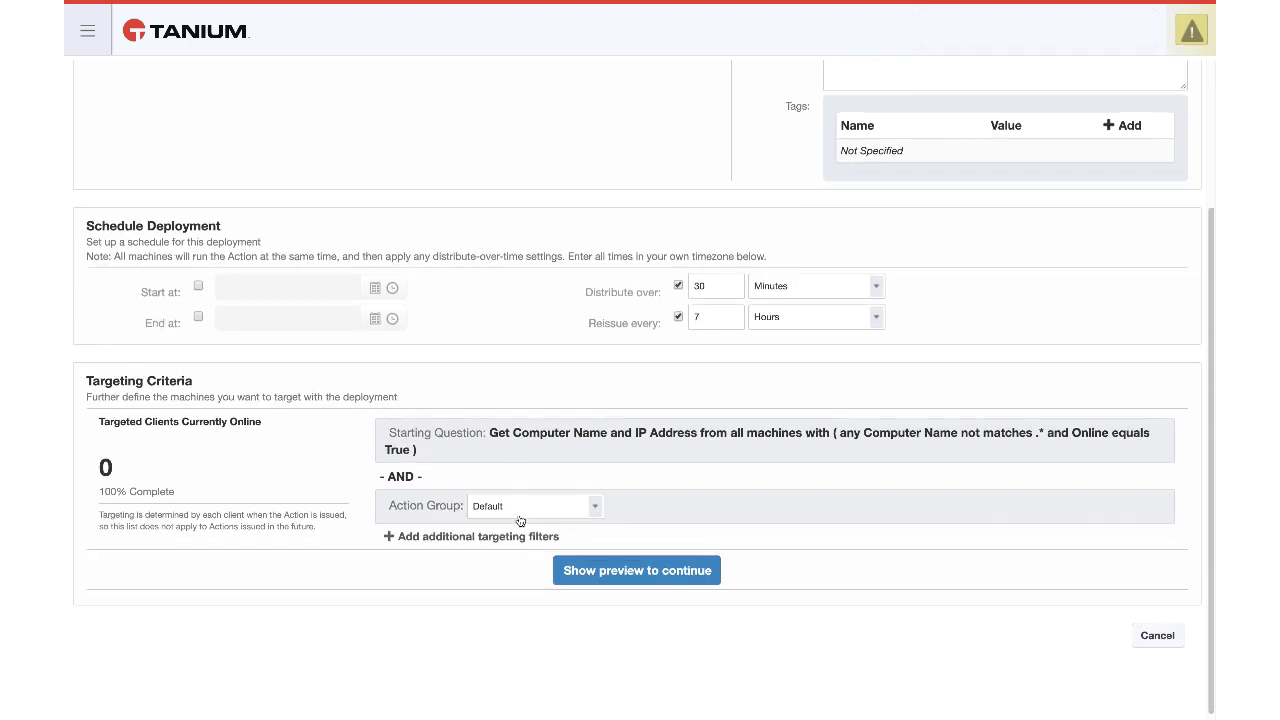
left_click(527, 511)
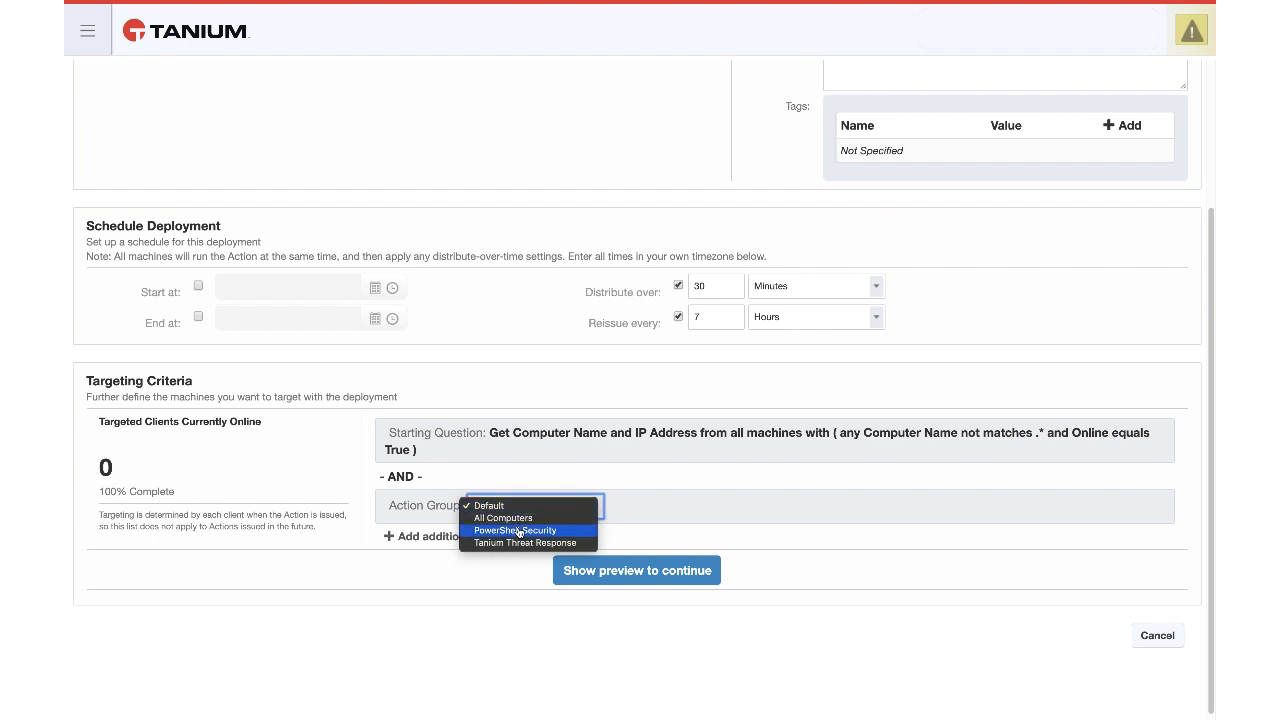
left_click(519, 531)
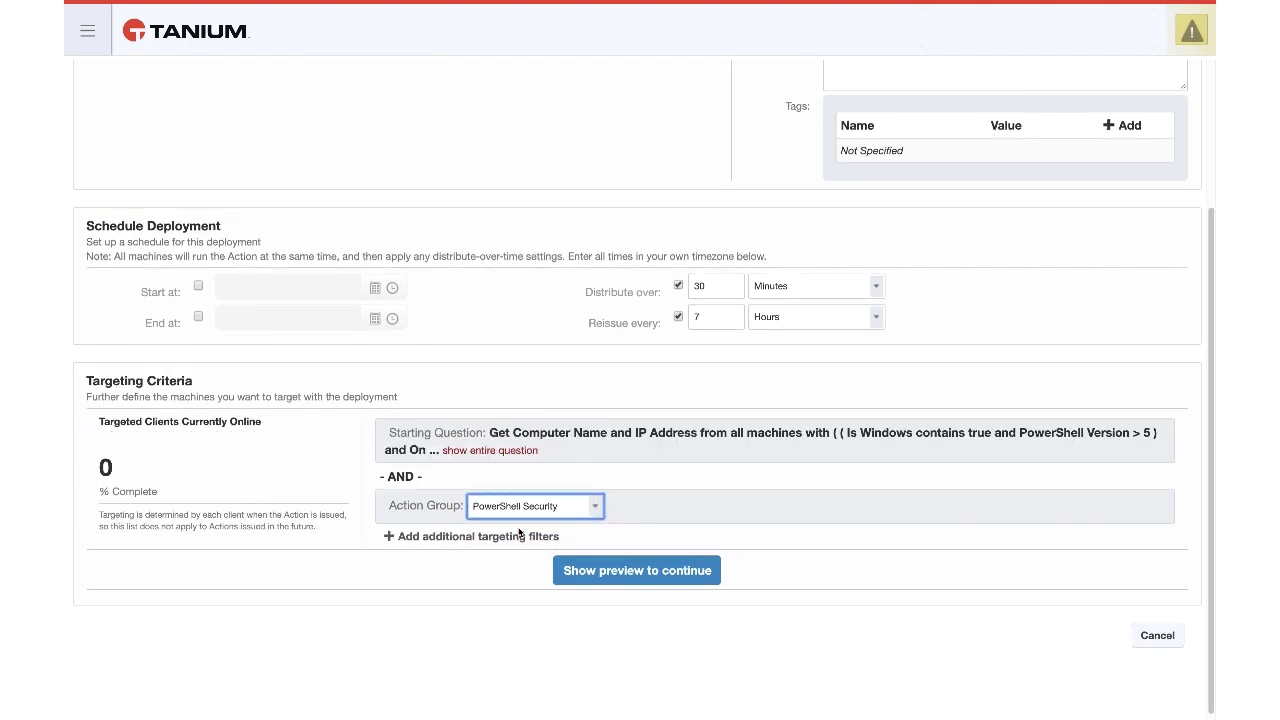
left_click(637, 572)
scroll(829, 578, "down", 2)
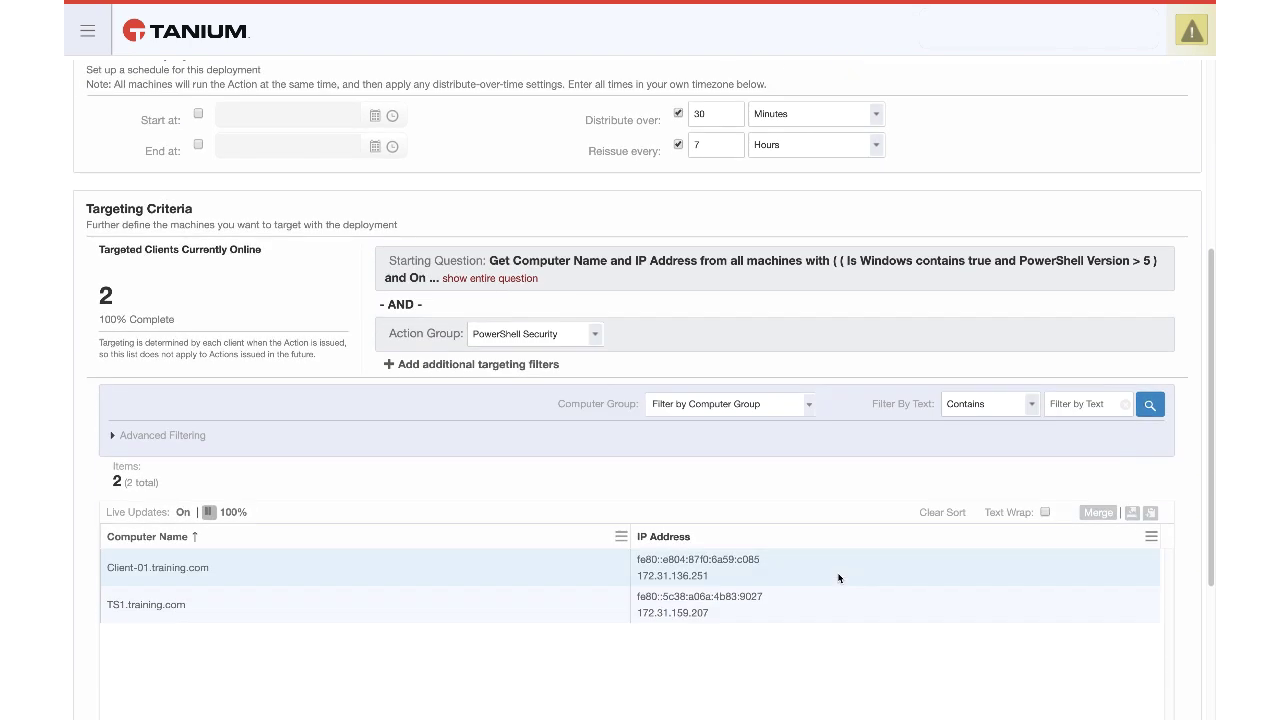
scroll(838, 578, "down", 2)
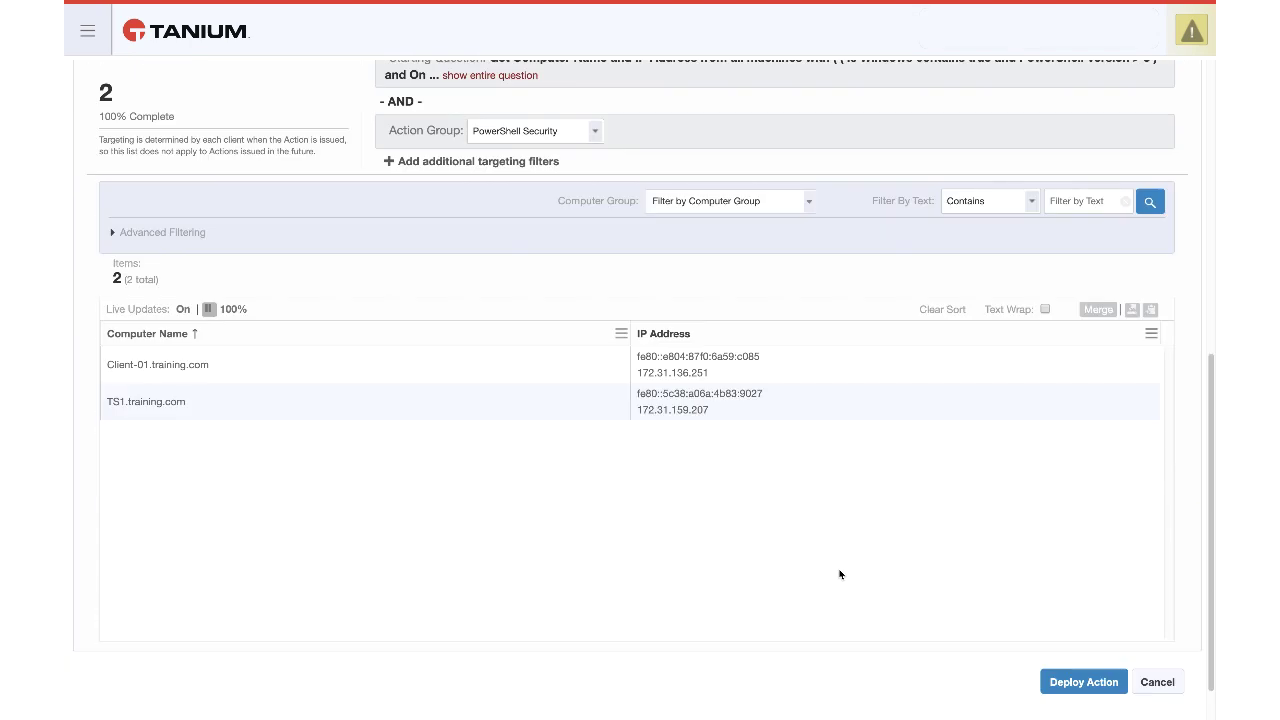
left_click(1078, 686)
left_click(805, 228)
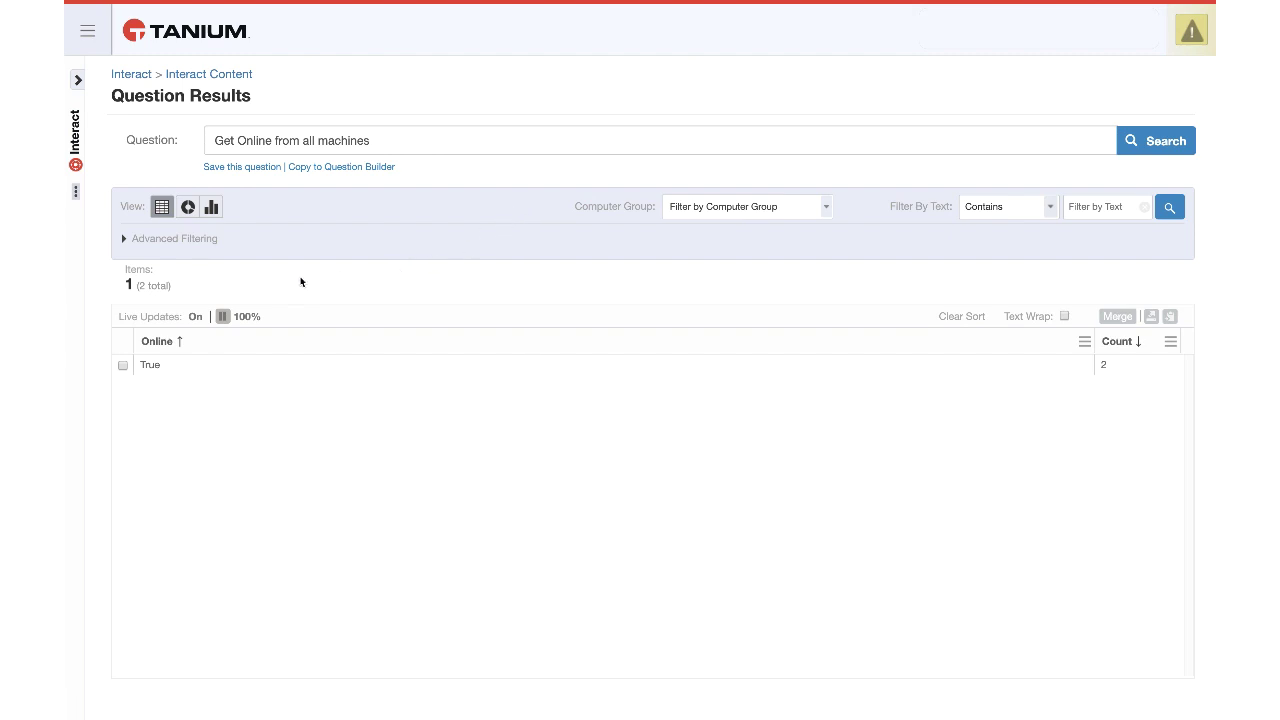
Select the online True row and start a deployment with the PowerShell Policy Hardening package.
left_click(122, 366)
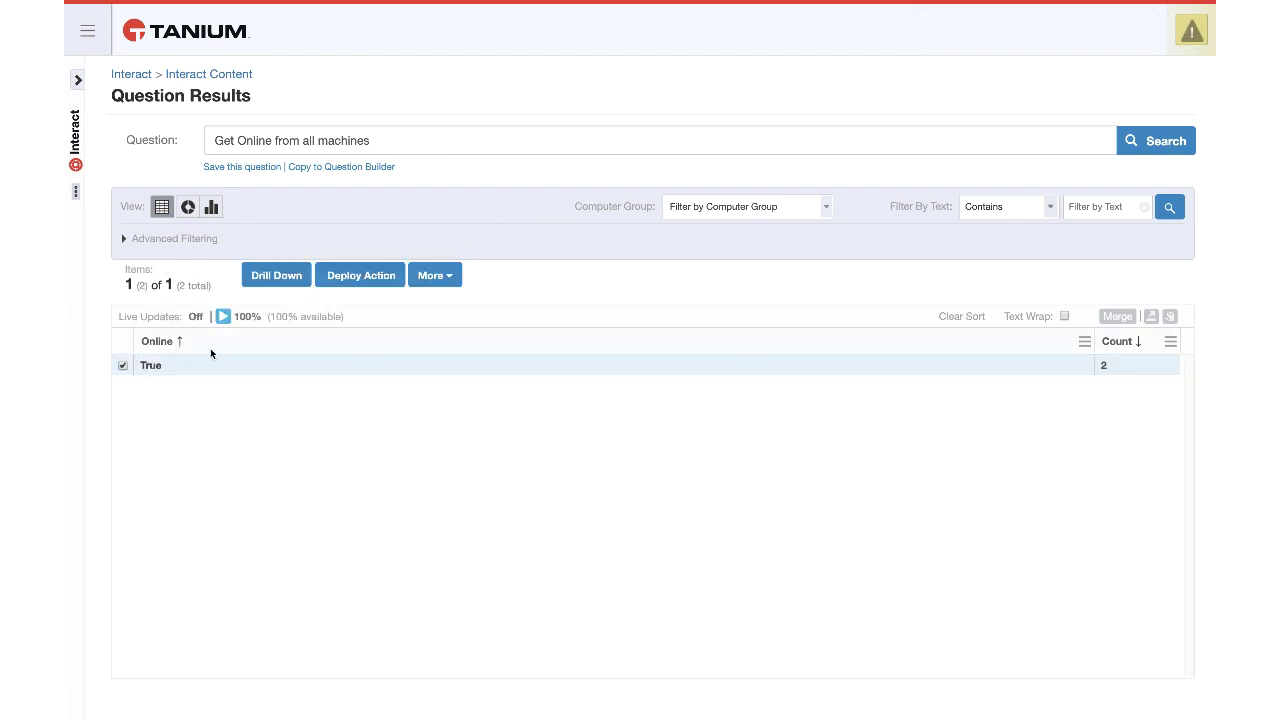
left_click(365, 278)
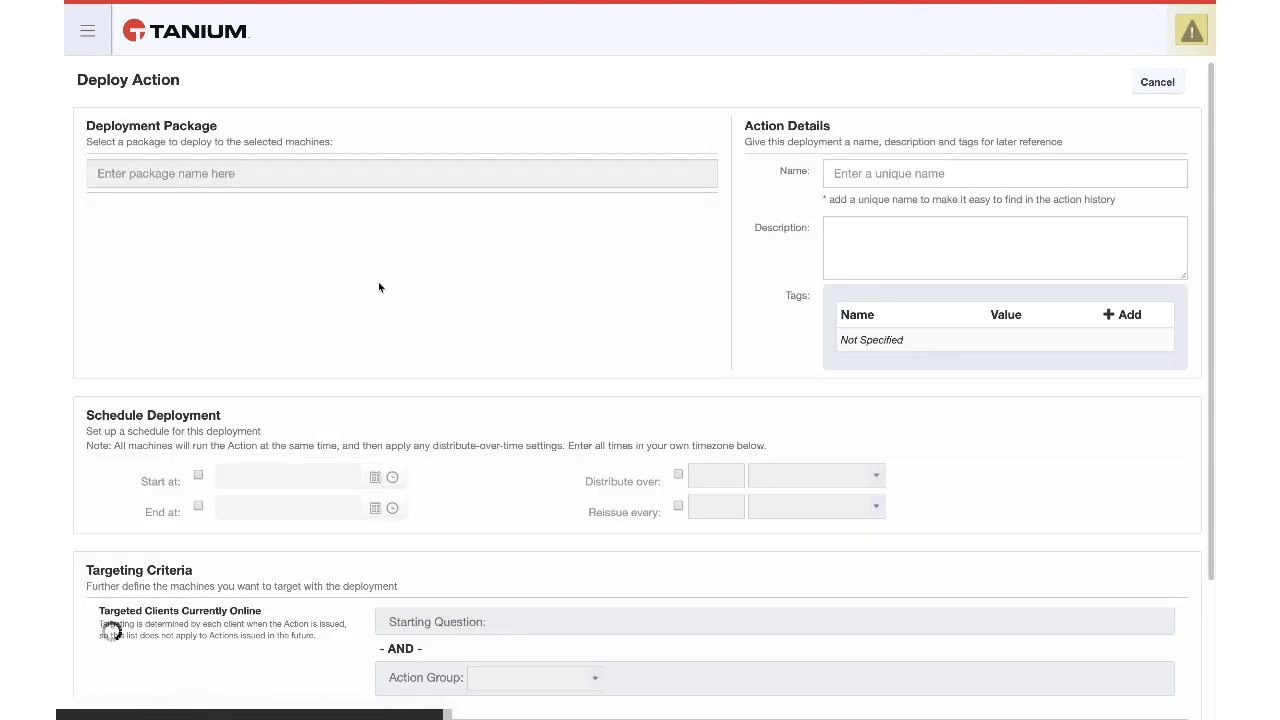
left_click(434, 174)
type("powershell")
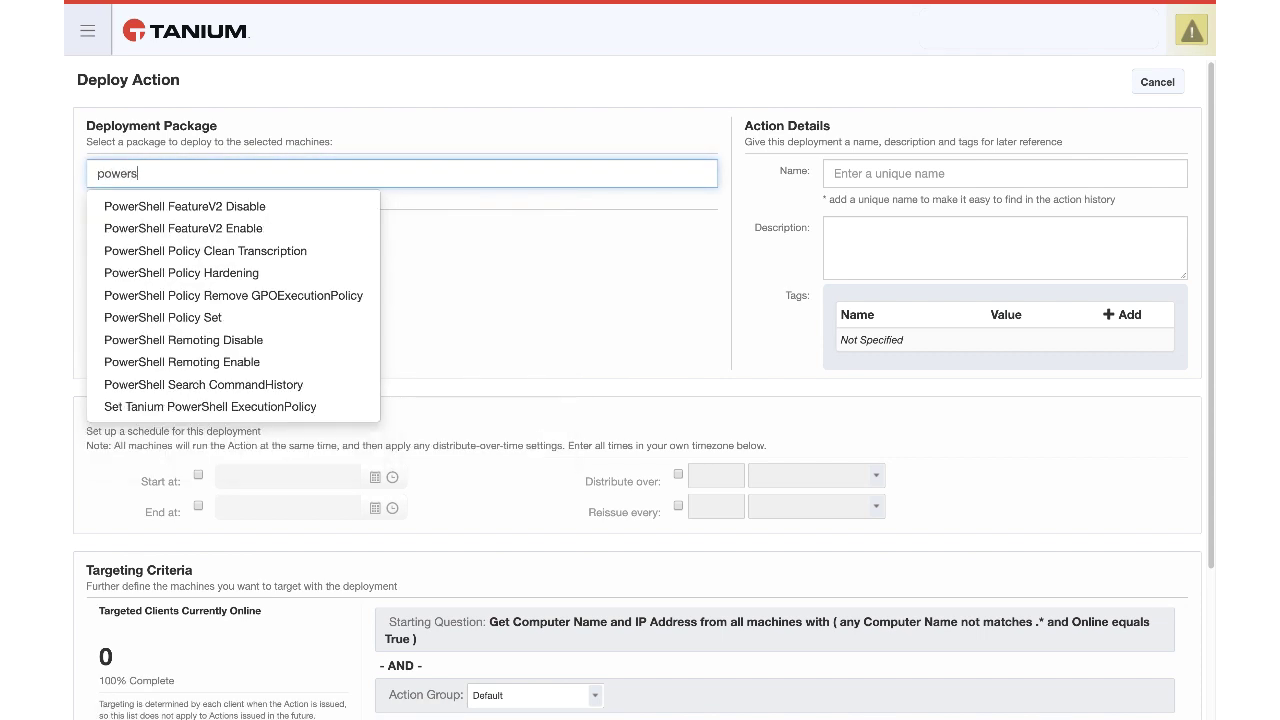
key("Down")
key("Down")
key("Down")
key("Down")
key("Return")
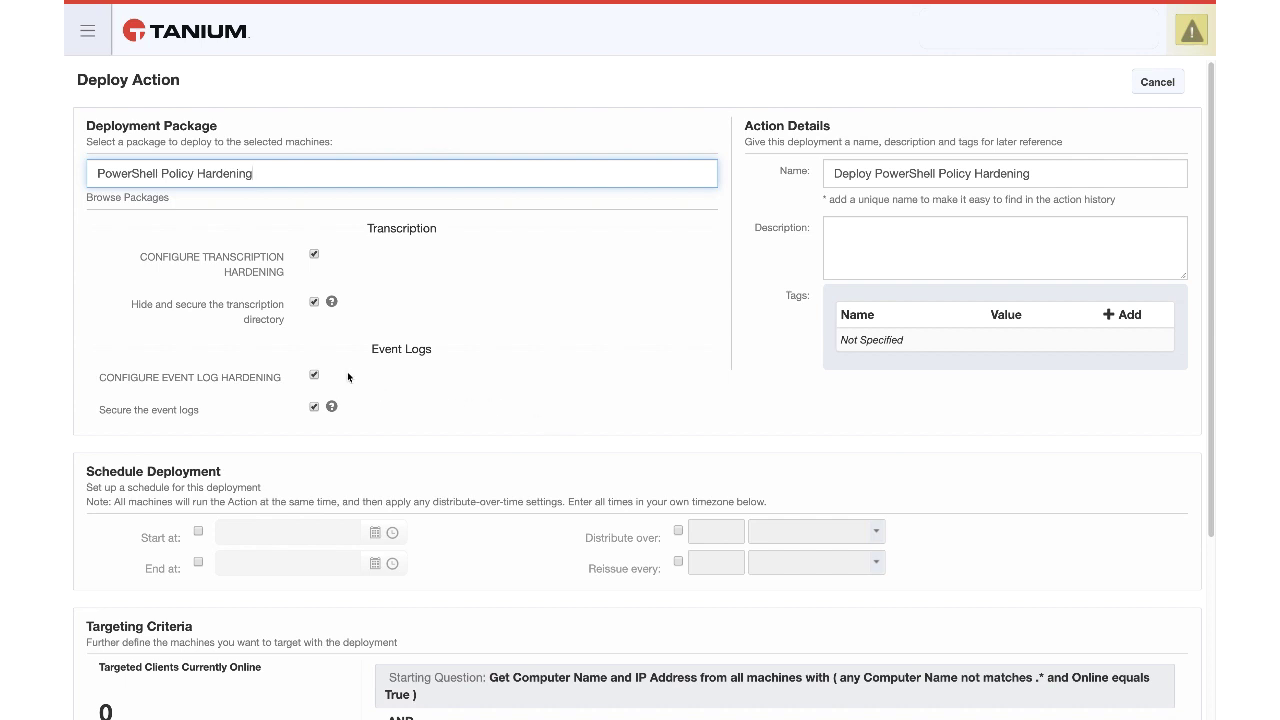
mouse_move(333, 304)
mouse_move(334, 408)
Distribute the Hardening action over 30 minutes and have it reissue every 4 hours.
left_click(679, 531)
left_click(707, 532)
type("30")
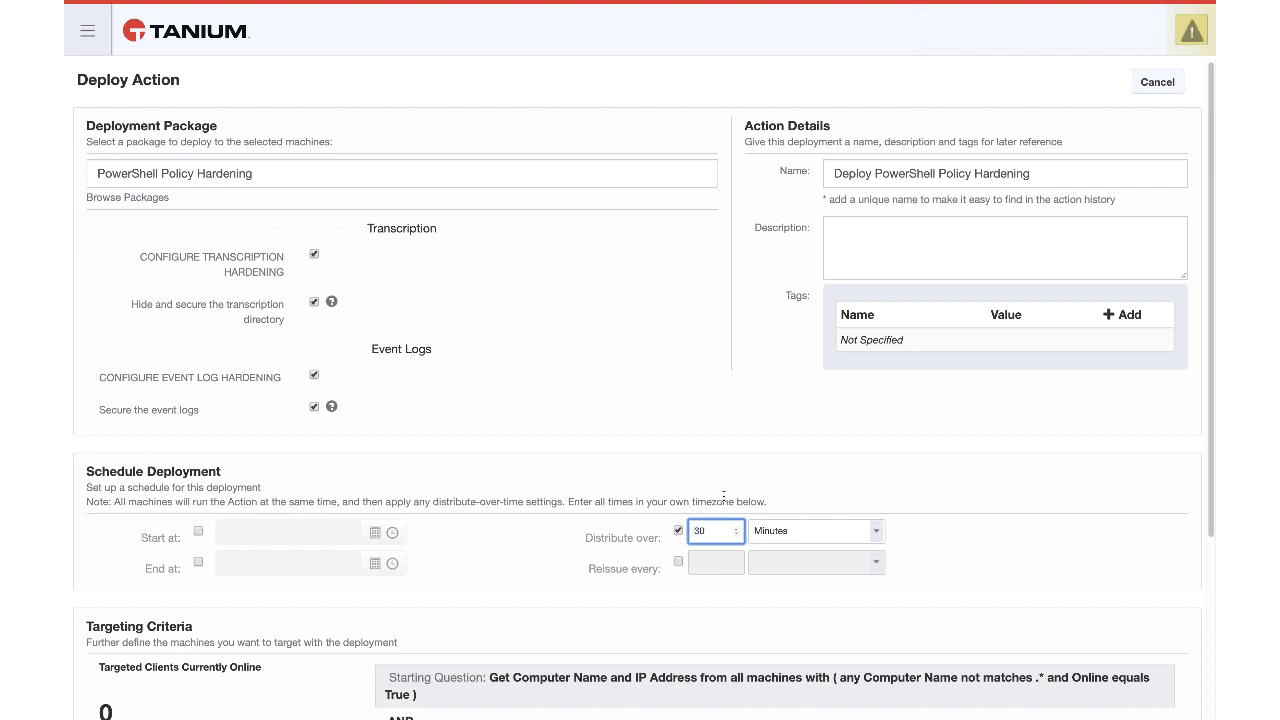
left_click(678, 562)
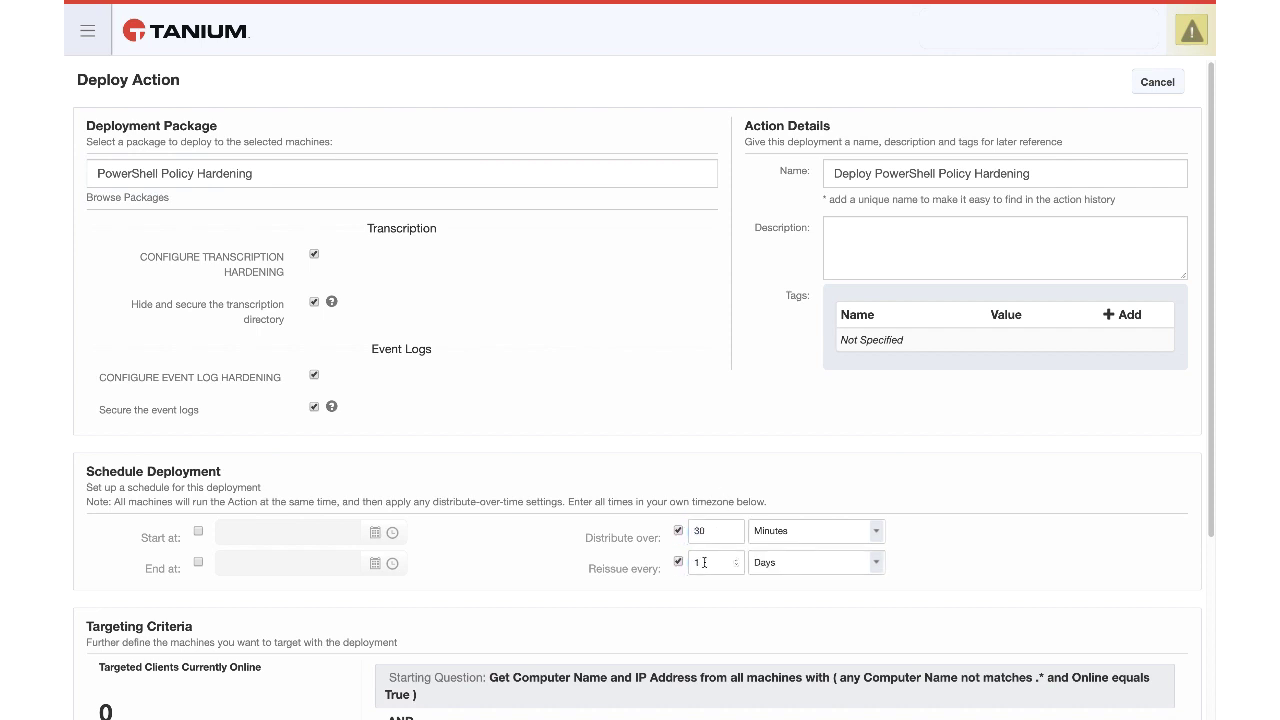
left_click(812, 561)
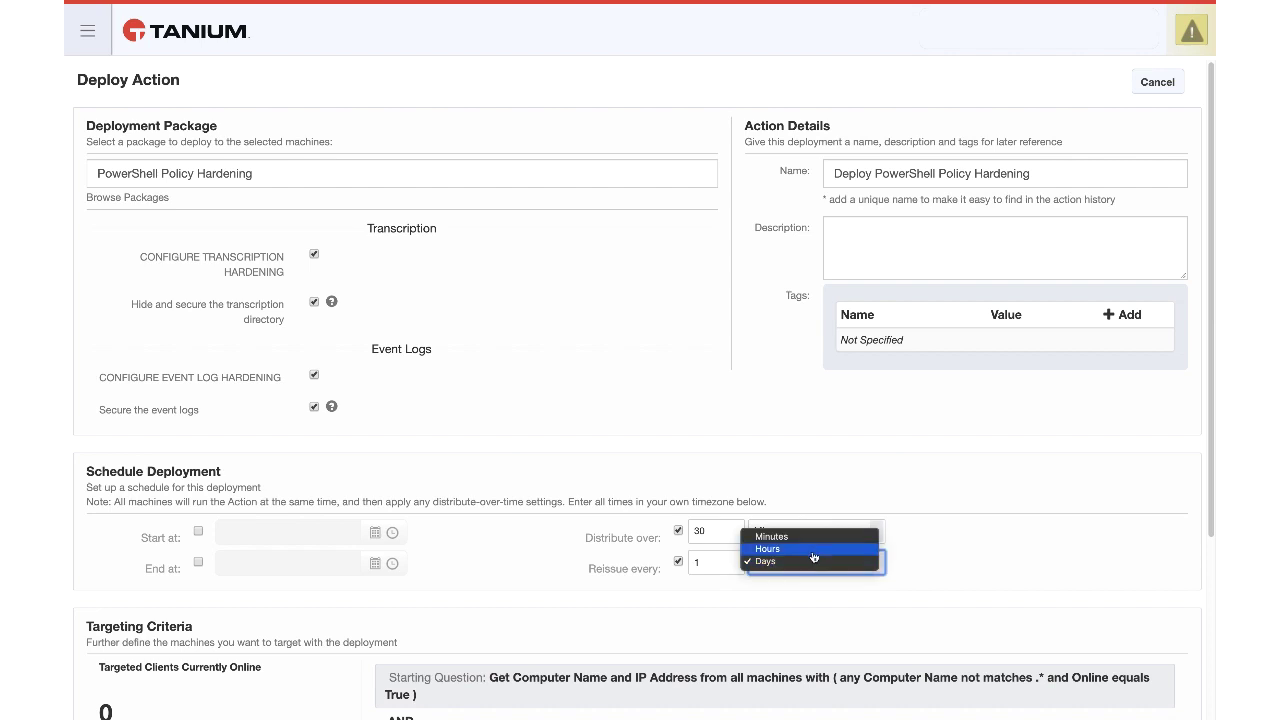
left_click(814, 549)
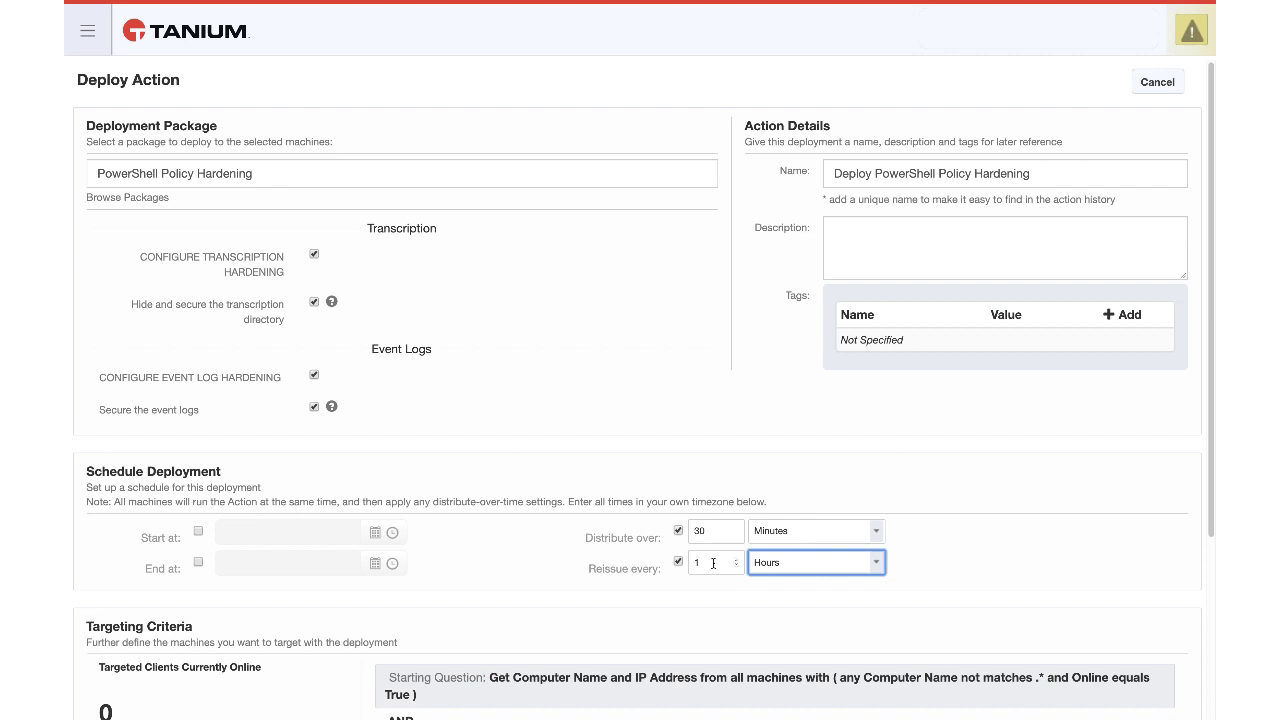
left_click_drag(713, 563, 688, 571)
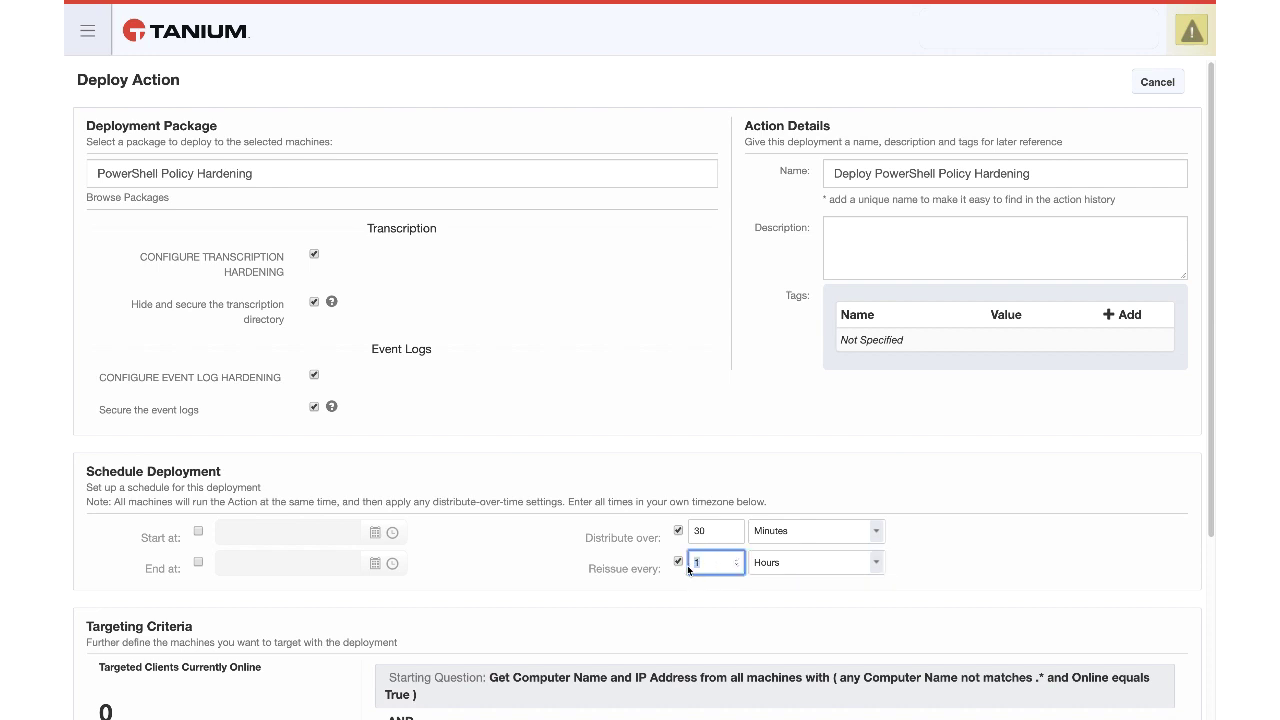
type("4")
left_click(711, 608)
Assign it to PowerShell Security, preview, deploy to the 2 clients, and return to the results.
scroll(713, 613, "down", 3)
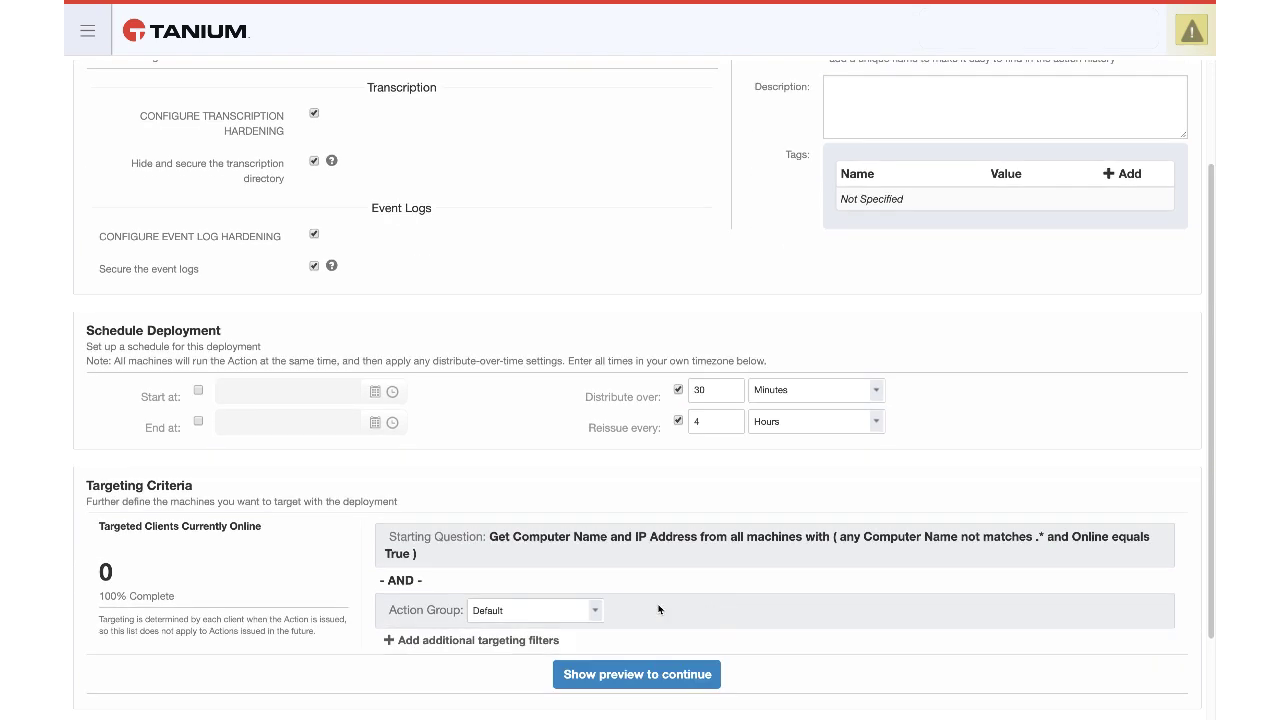
left_click(588, 609)
left_click(572, 634)
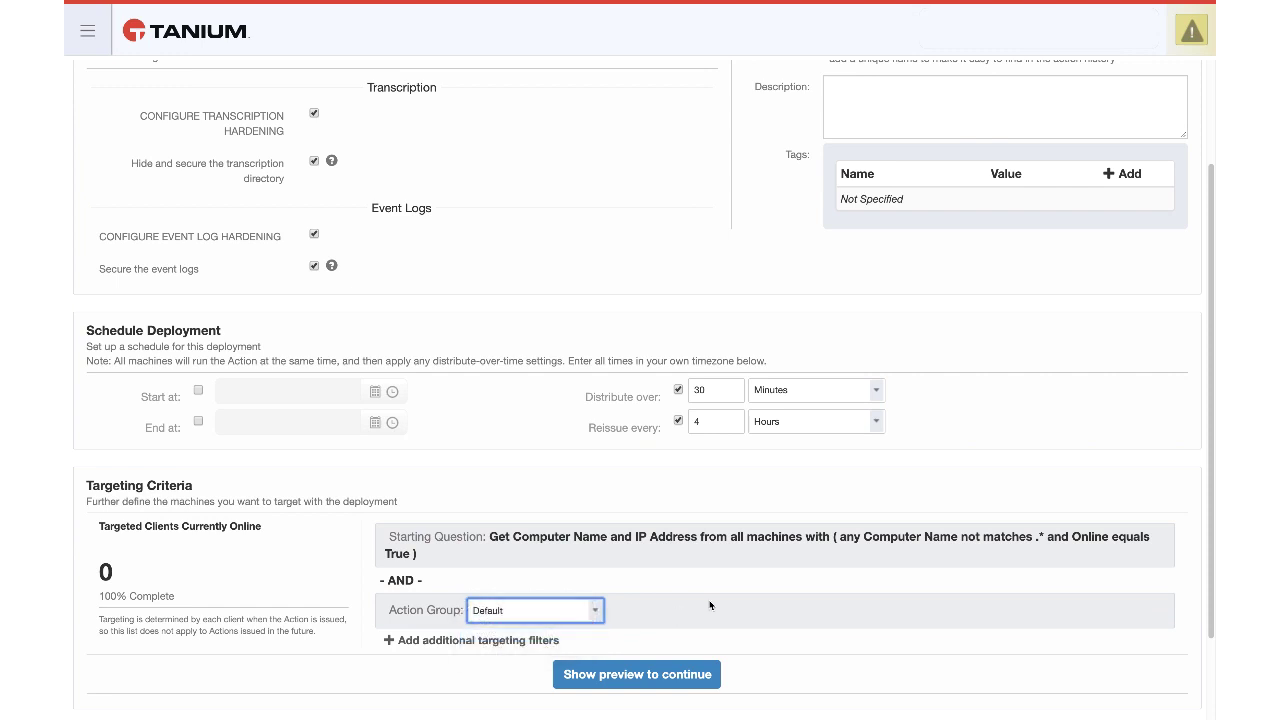
scroll(795, 584, "down", 2)
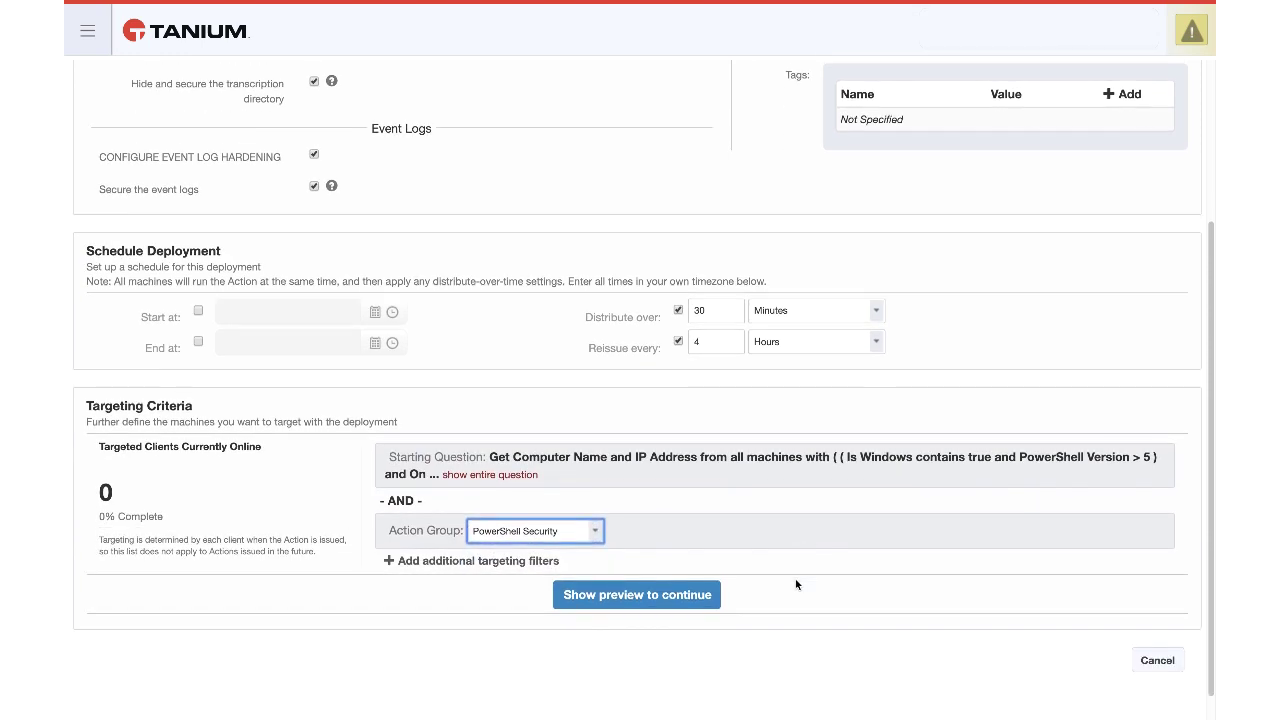
left_click(675, 592)
scroll(883, 554, "down", 10)
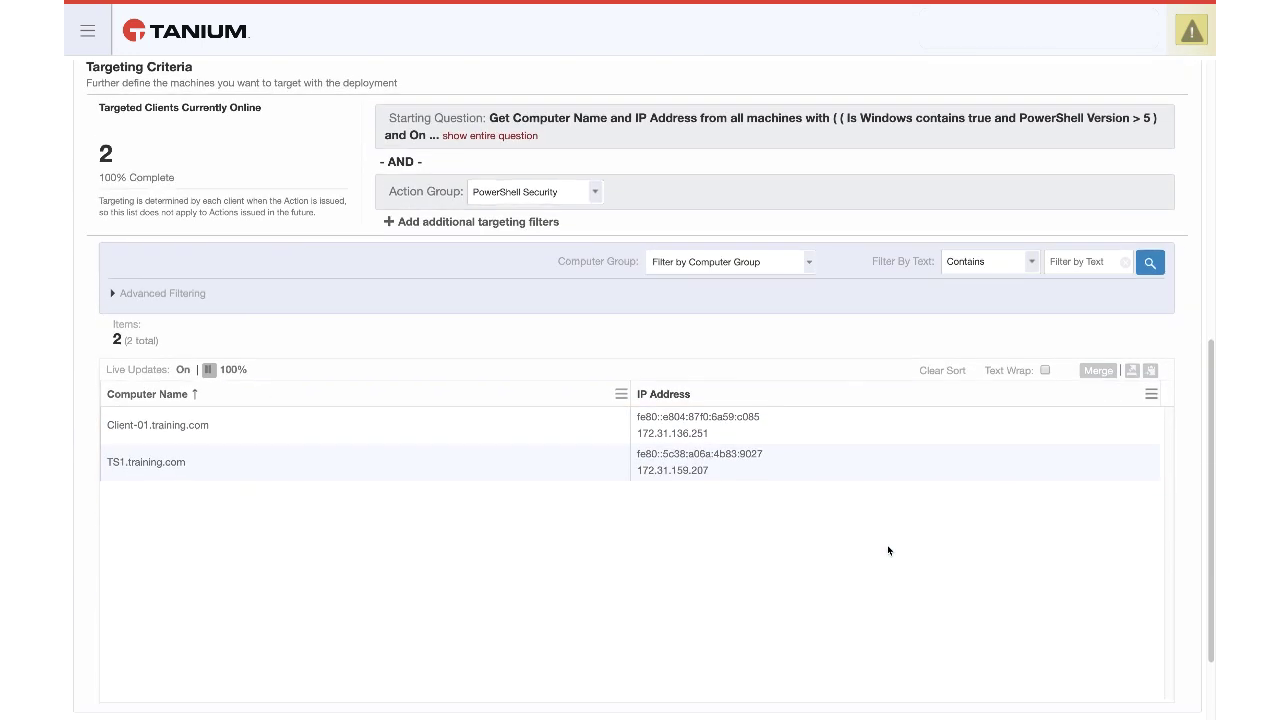
left_click(1045, 630)
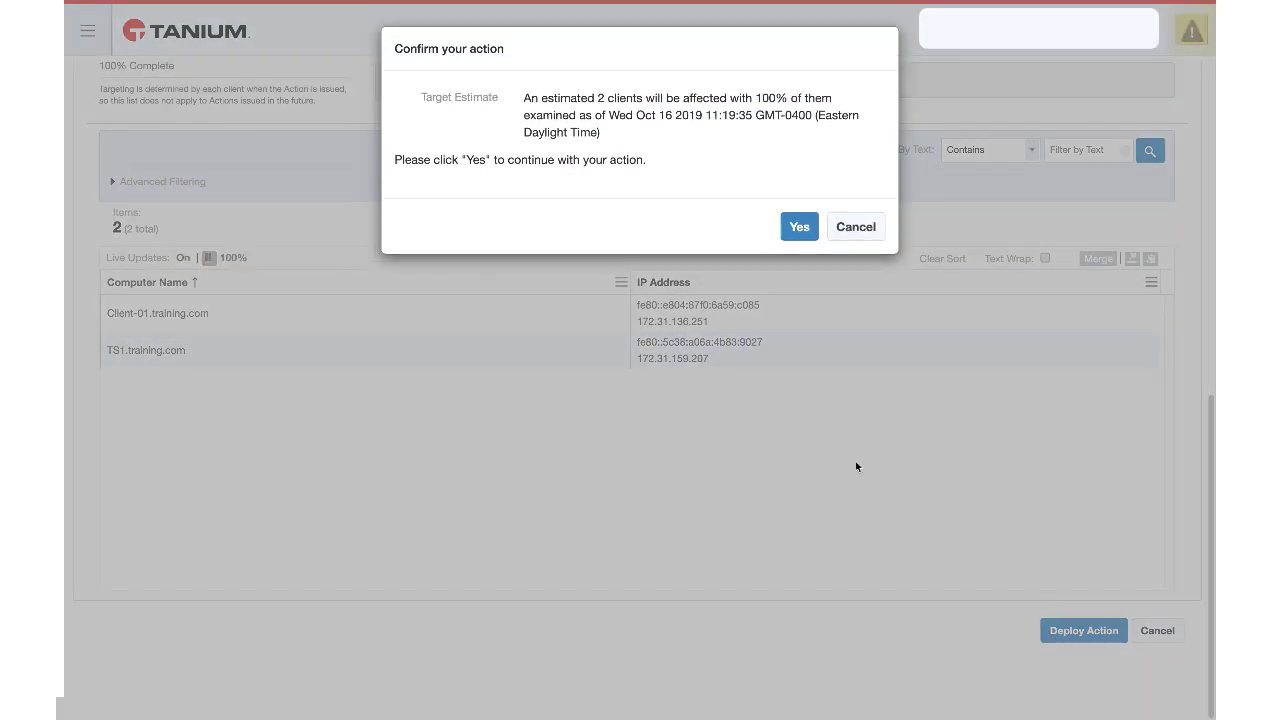
left_click(799, 210)
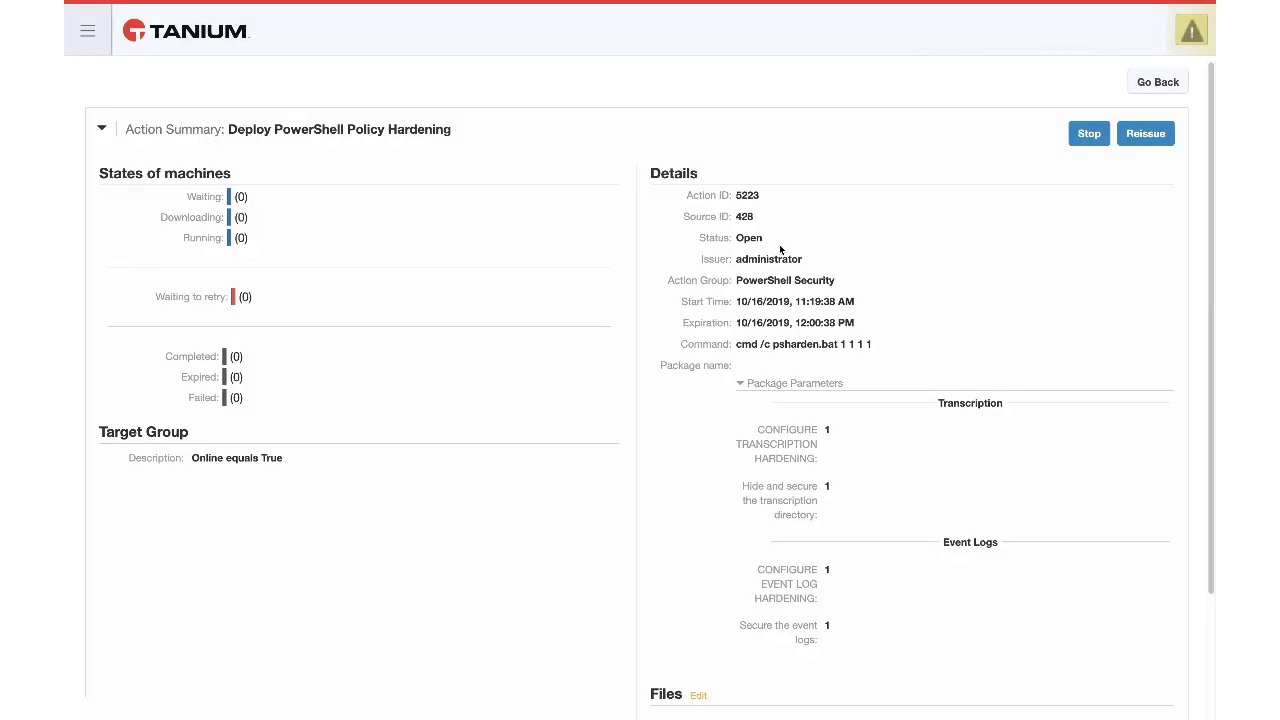
left_click(1157, 83)
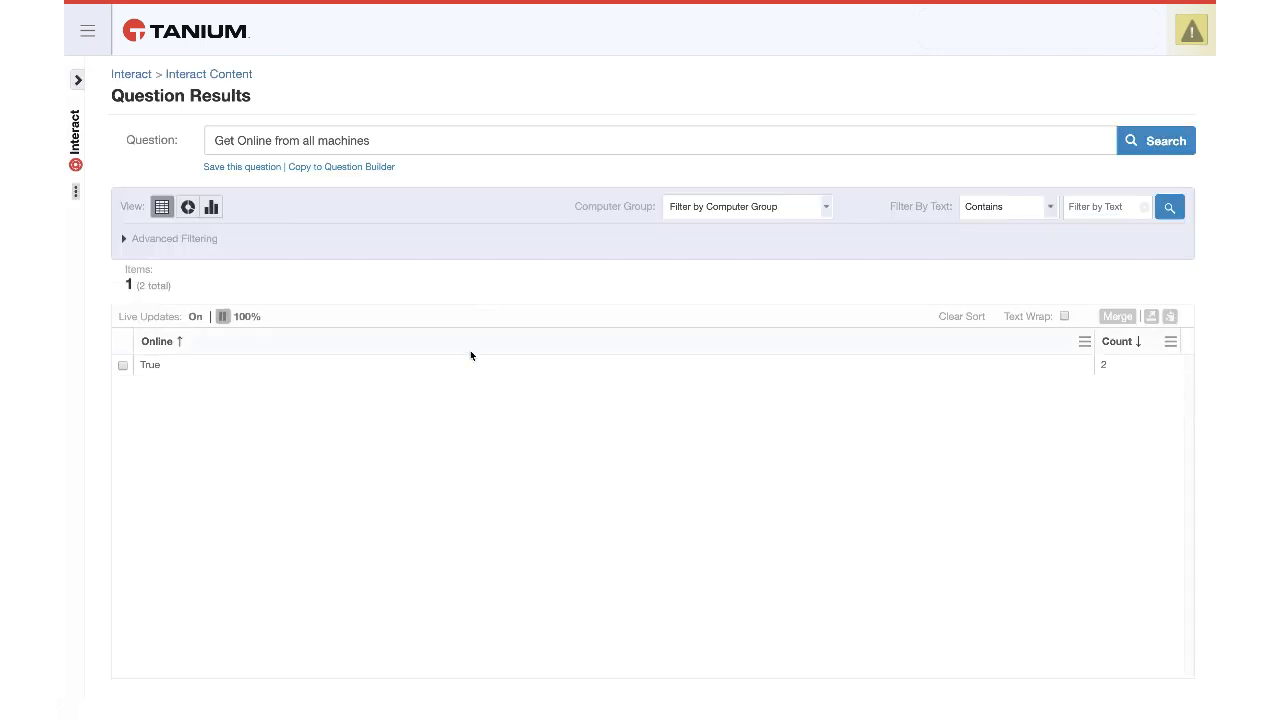
Select the online True row and start an action with the PowerShell Search CommandHistory package.
left_click(157, 366)
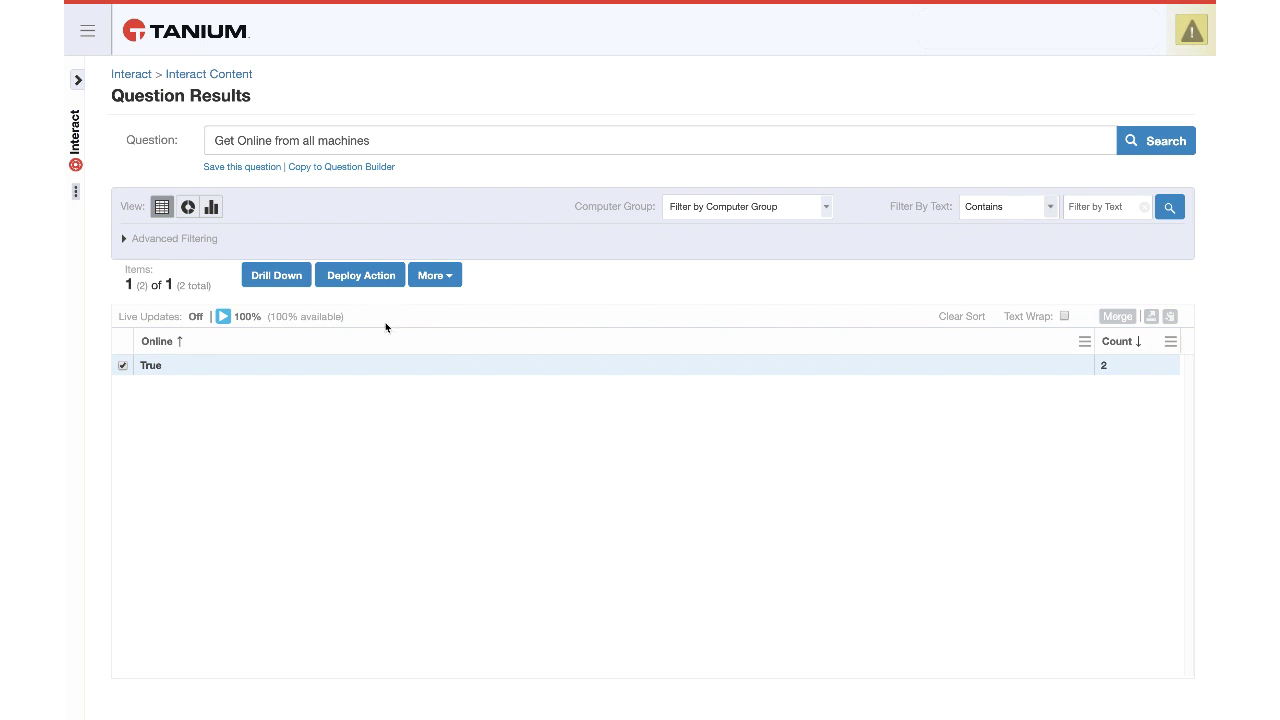
left_click(365, 276)
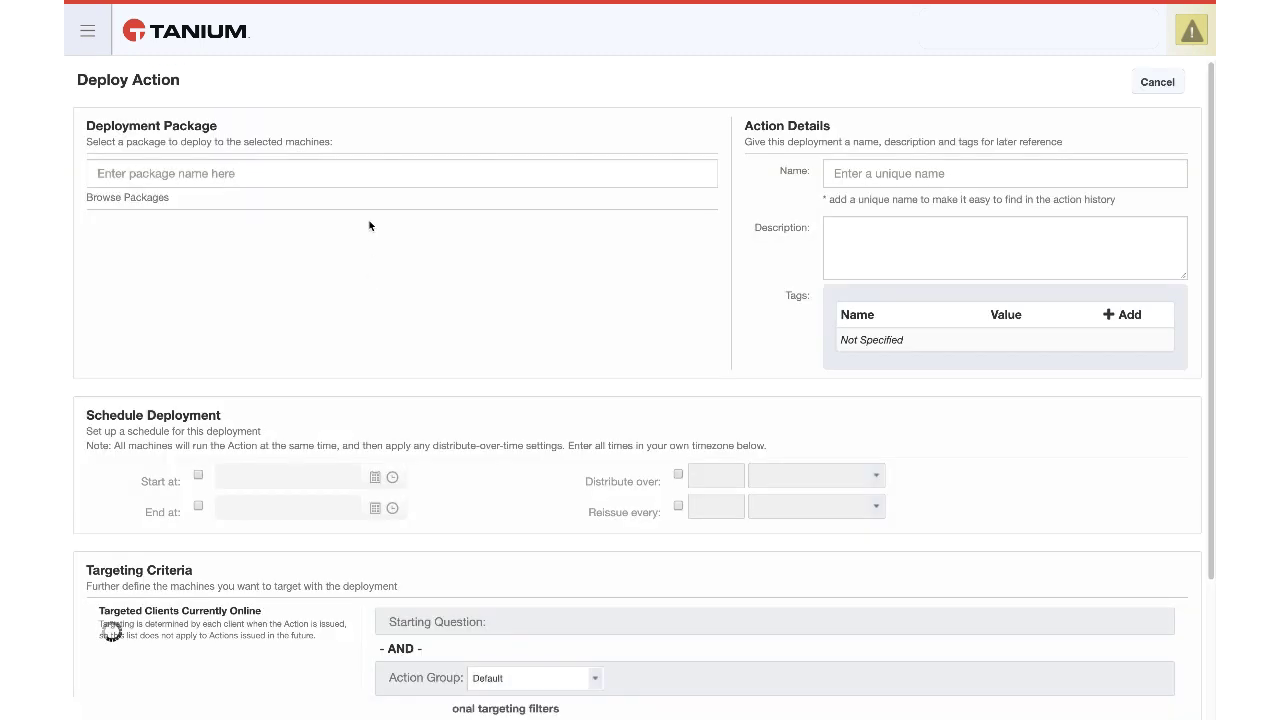
type("powershell")
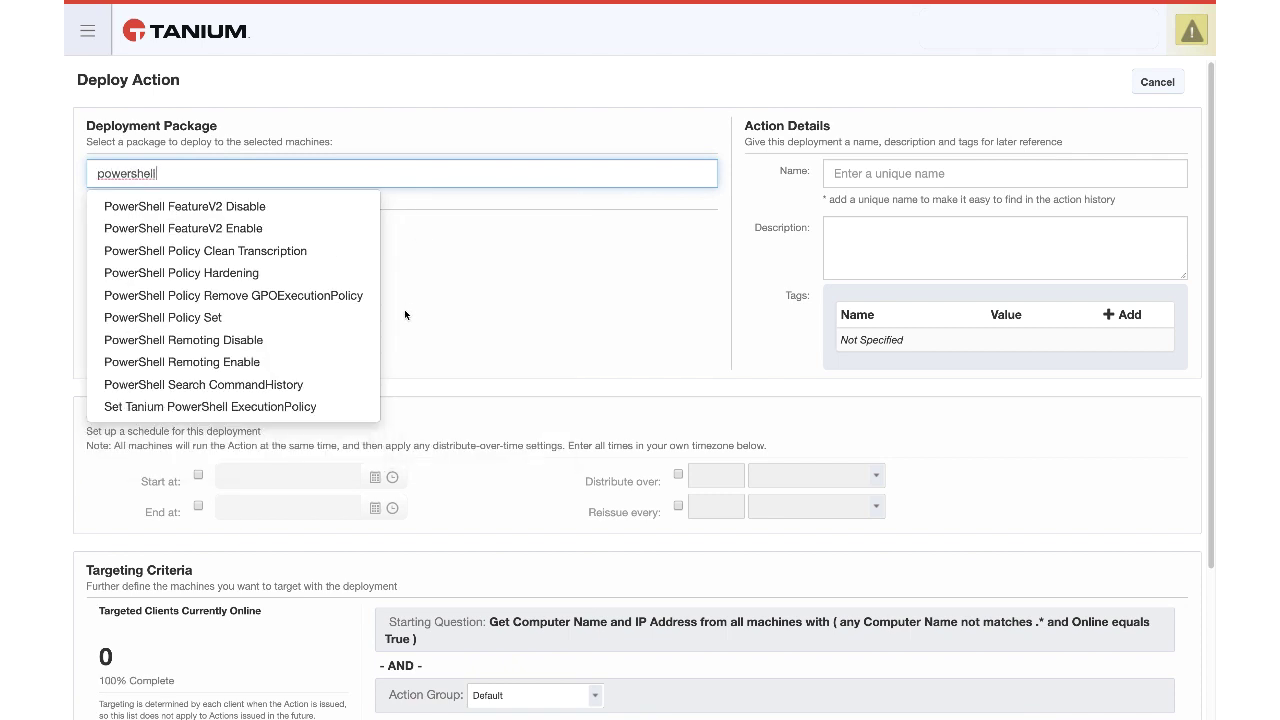
left_click(300, 383)
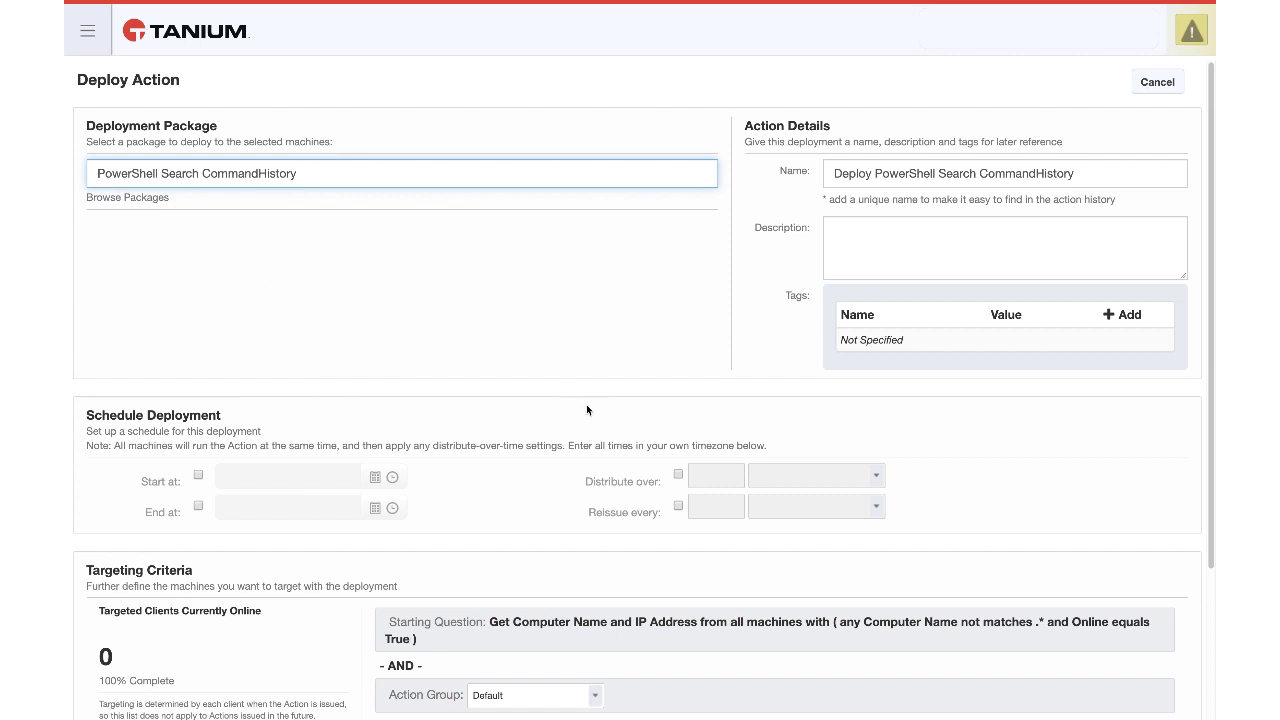
Distribute the action over 30 minutes and have it reissue every 1 hour.
left_click(679, 475)
left_click(706, 477)
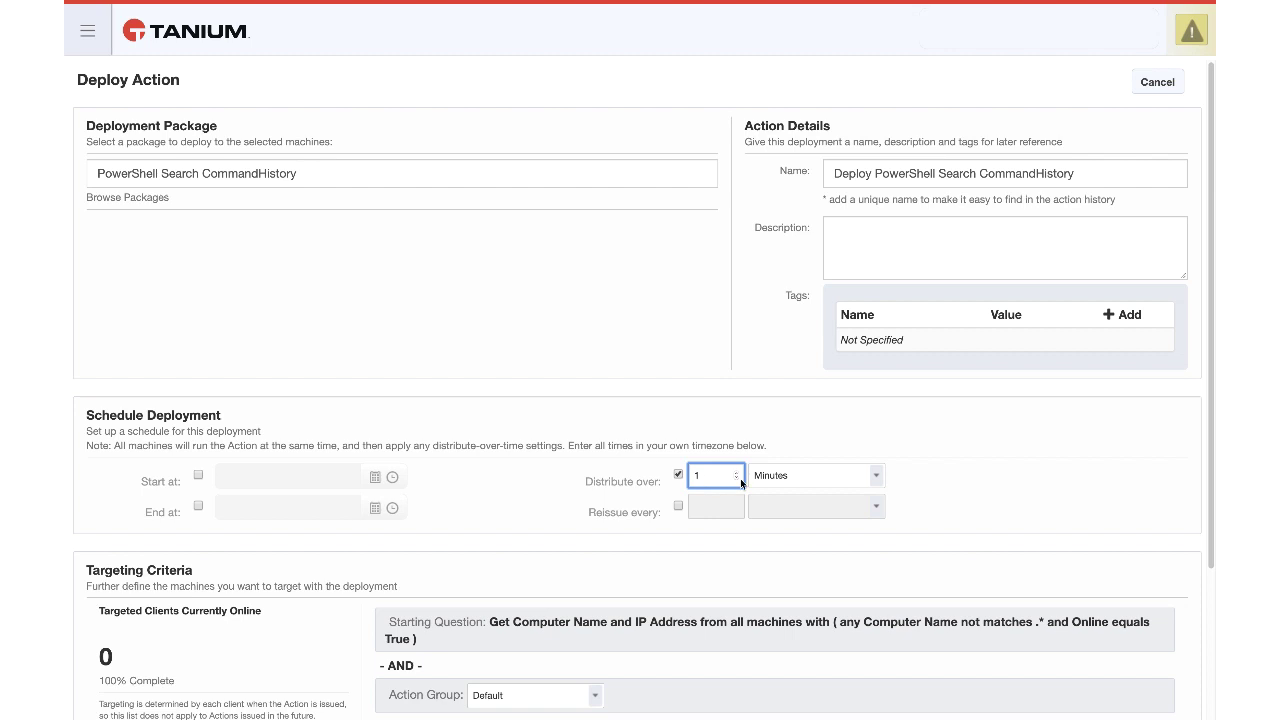
type("30")
left_click(679, 506)
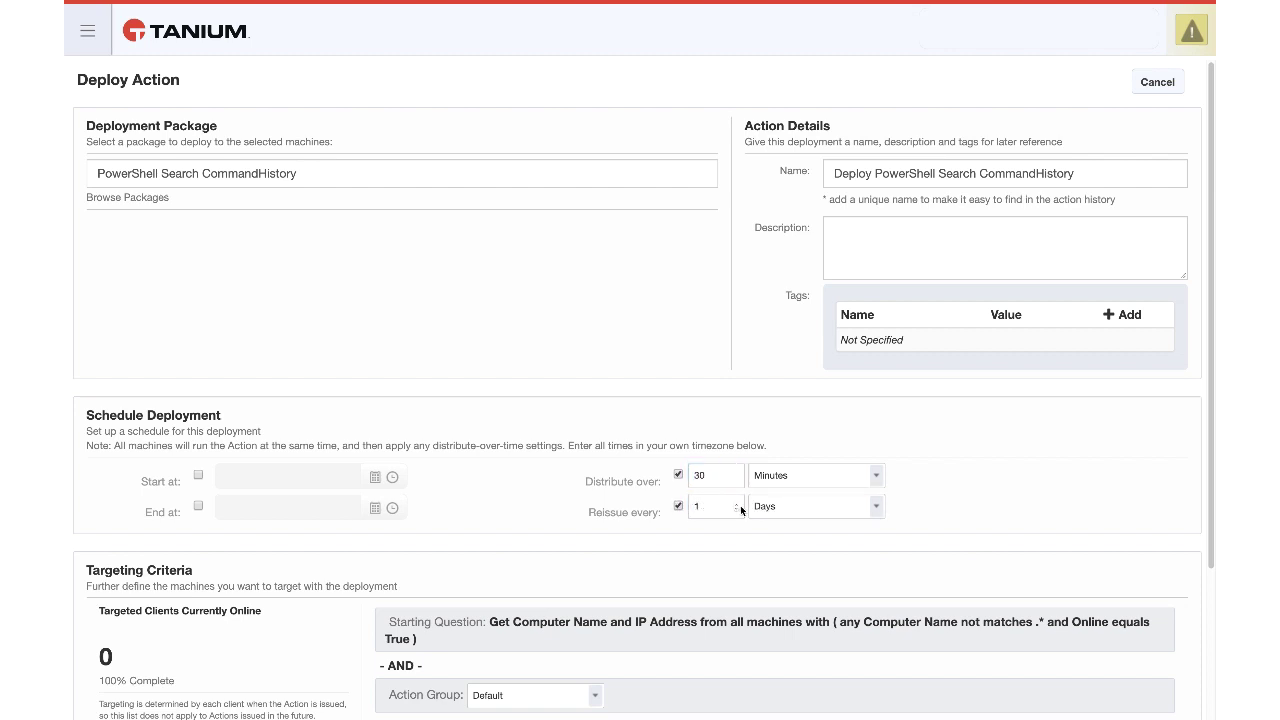
left_click(788, 507)
left_click(788, 494)
scroll(538, 545, "down", 2)
Assign the CommandHistory action to PowerShell Security, preview, and deploy it to the 2 clients.
left_click(536, 580)
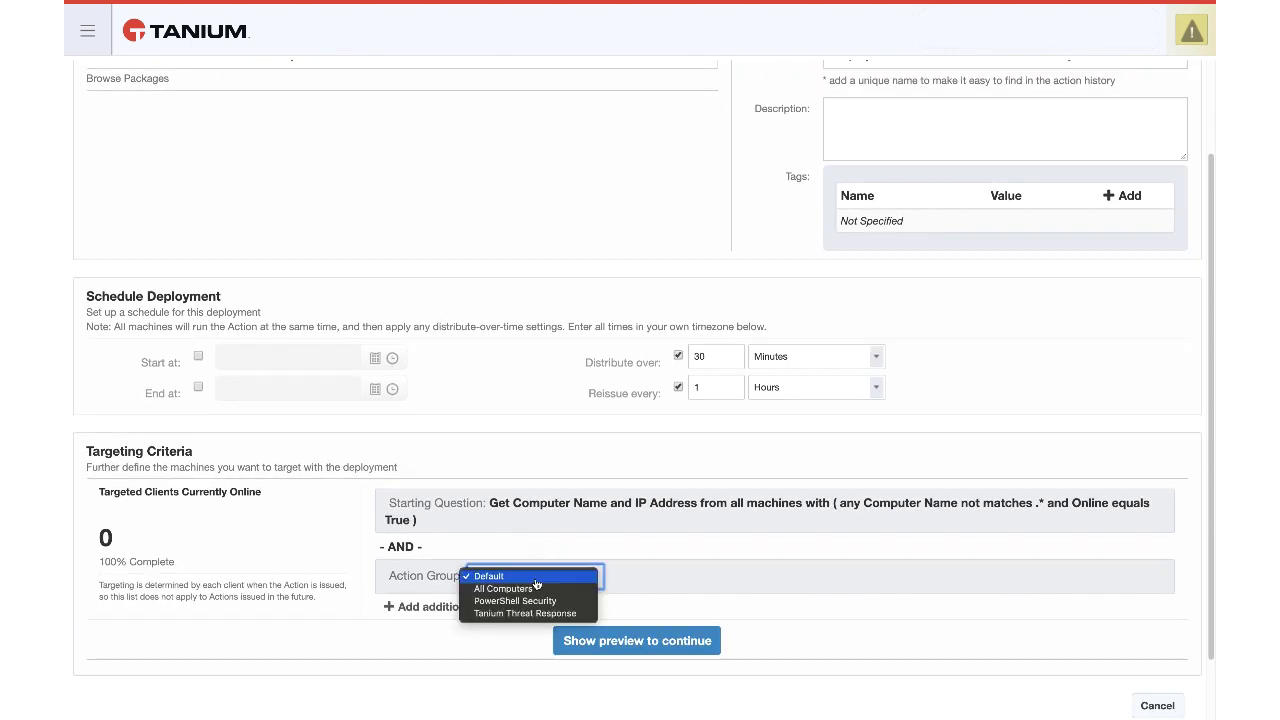
left_click(545, 600)
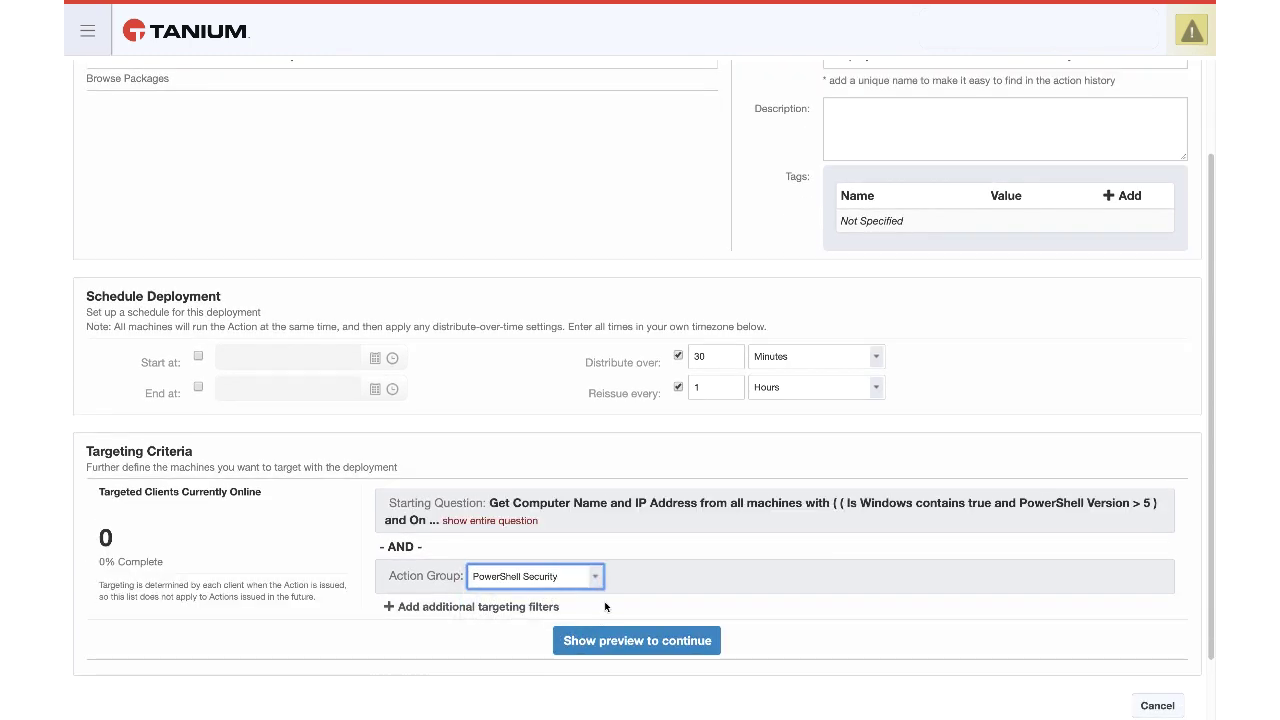
left_click(630, 641)
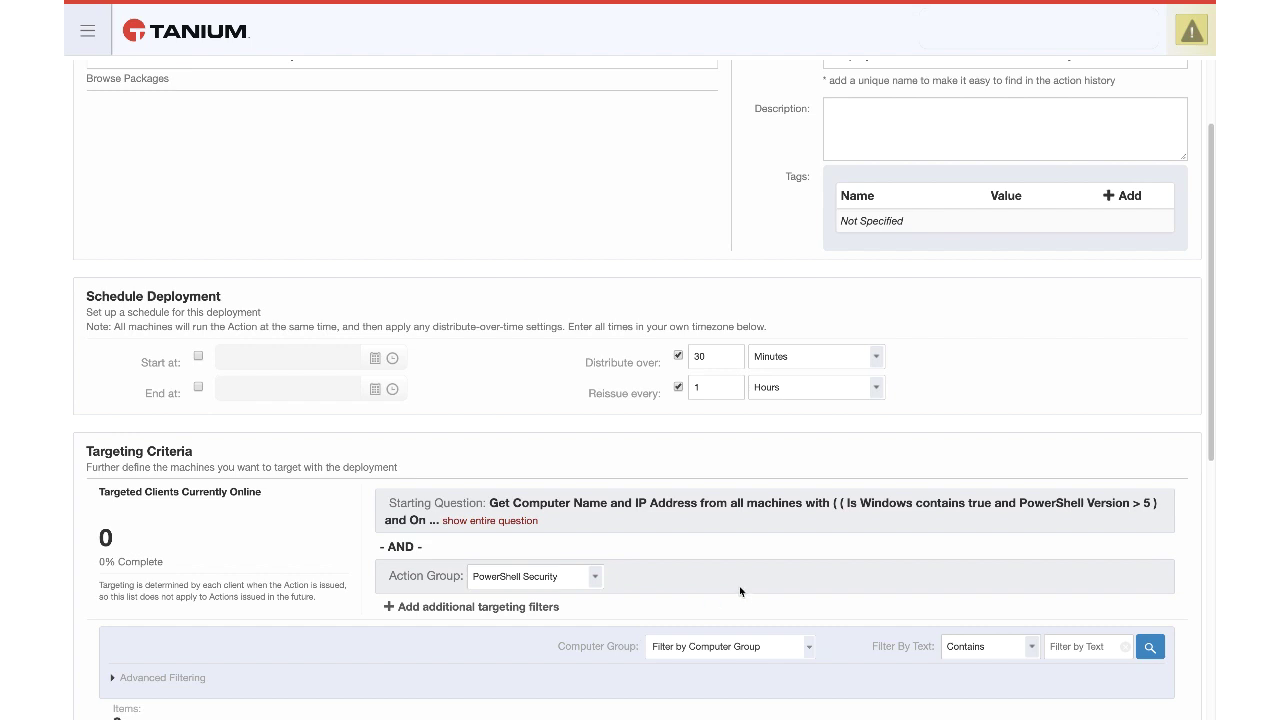
scroll(847, 558, "down", 5)
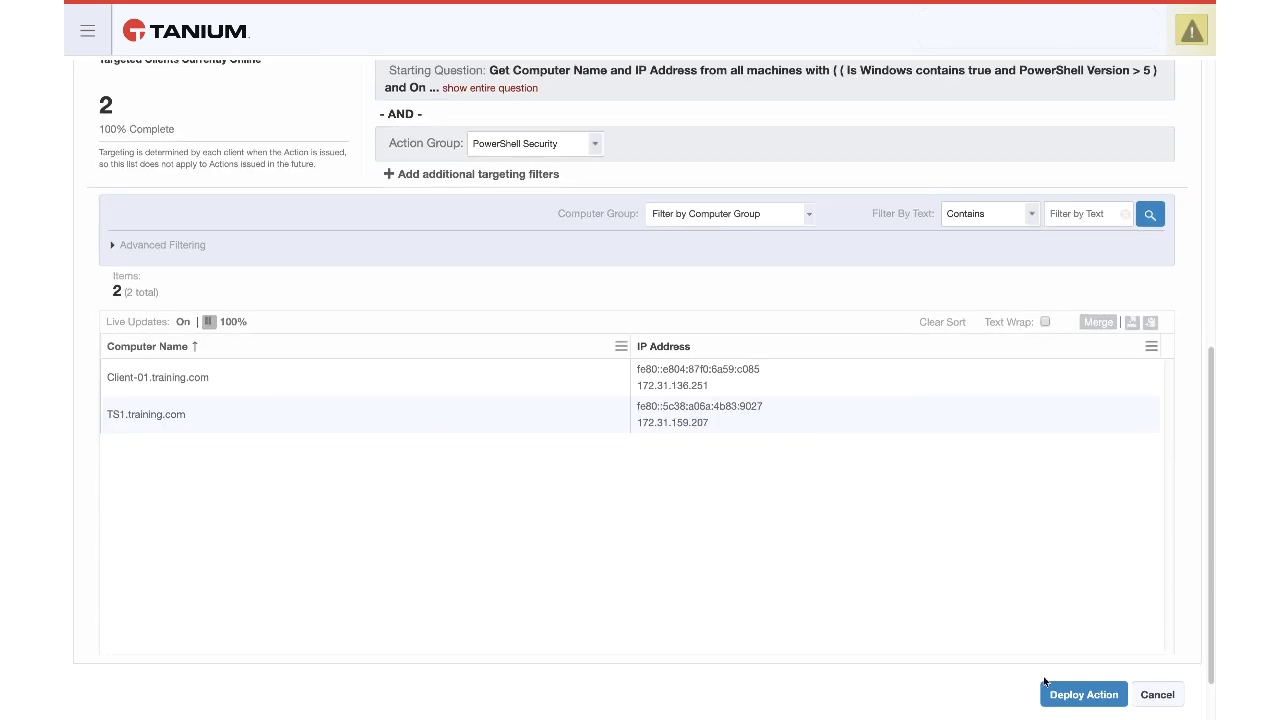
left_click(1056, 694)
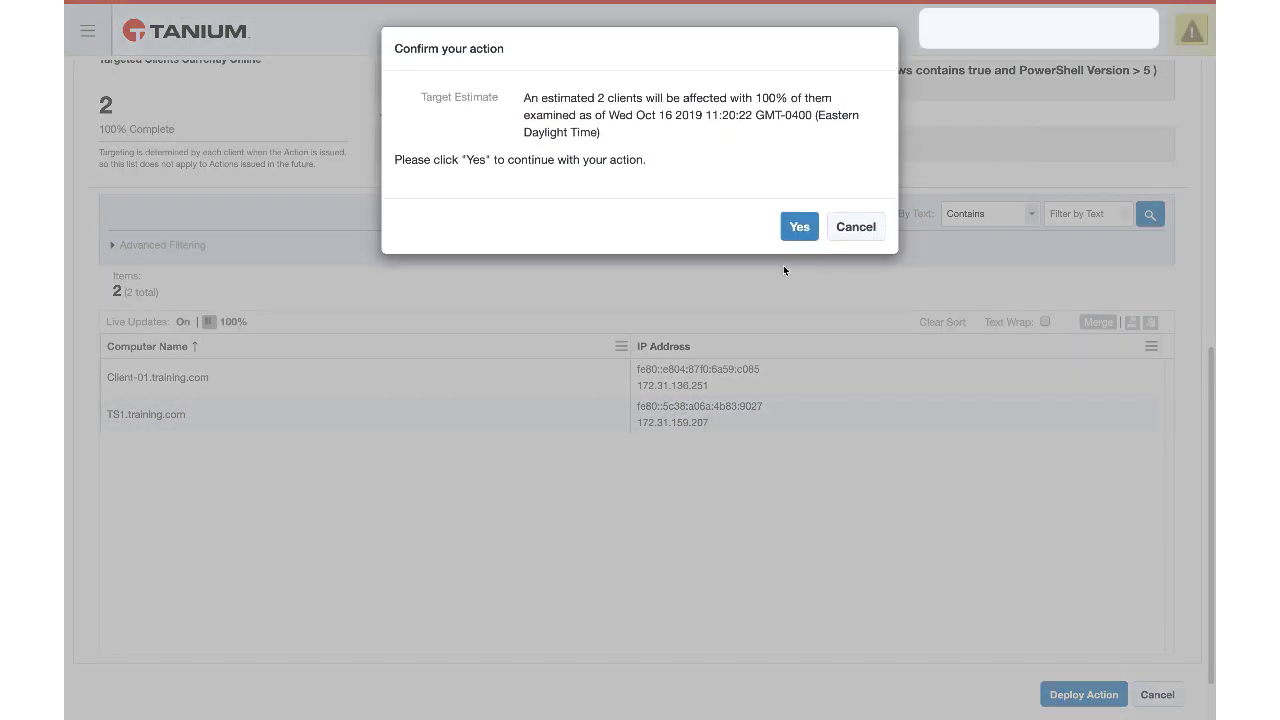
left_click(799, 227)
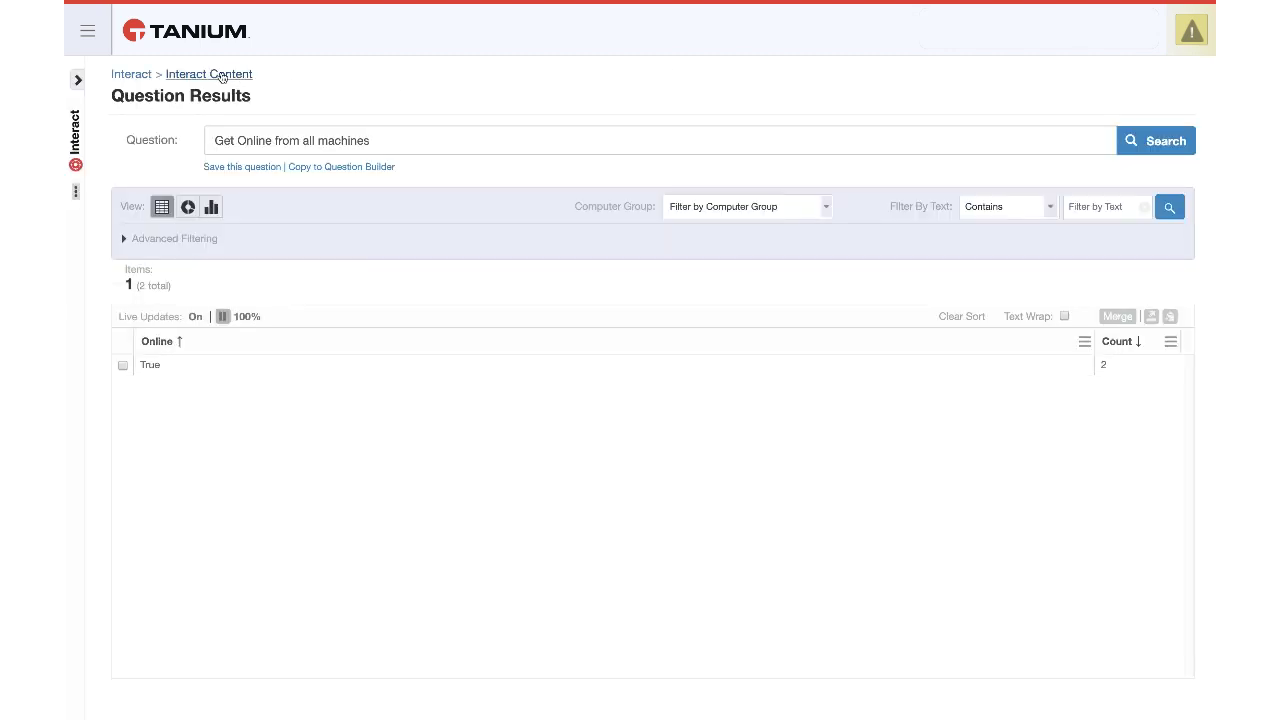
Use the Interact breadcrumb to reach the home page listing the PowerShell Security favorites.
left_click(131, 76)
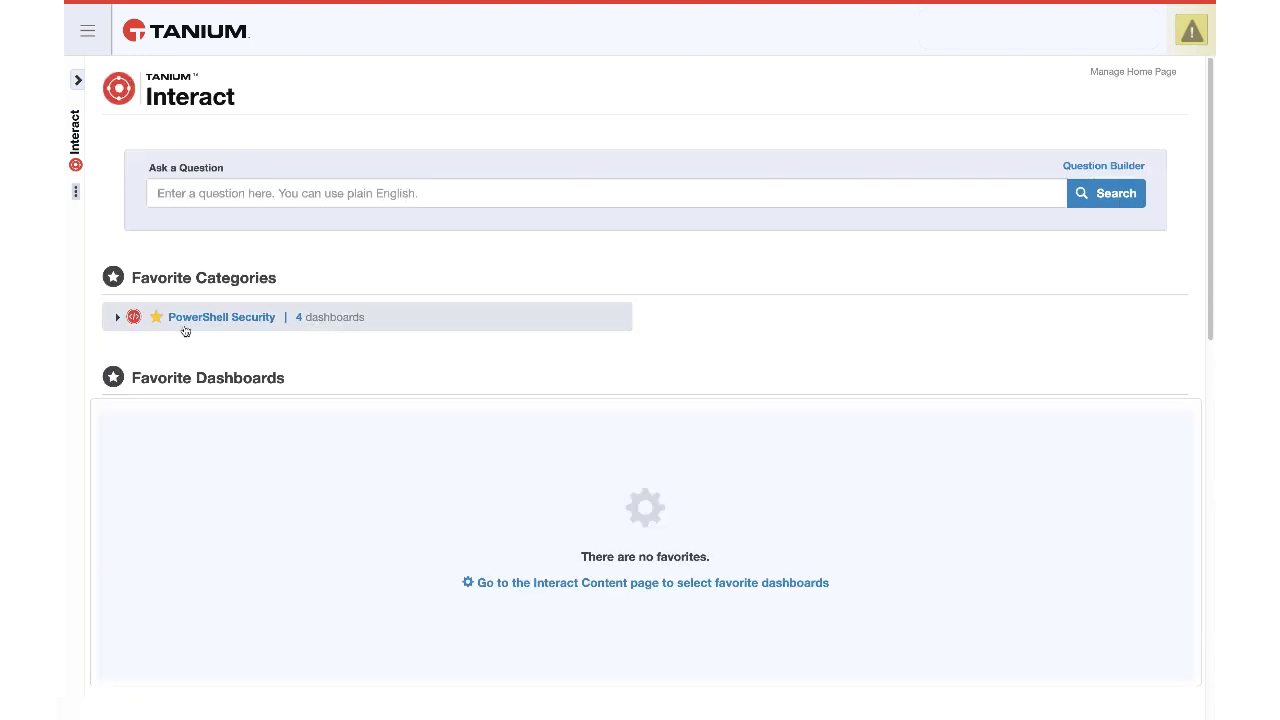